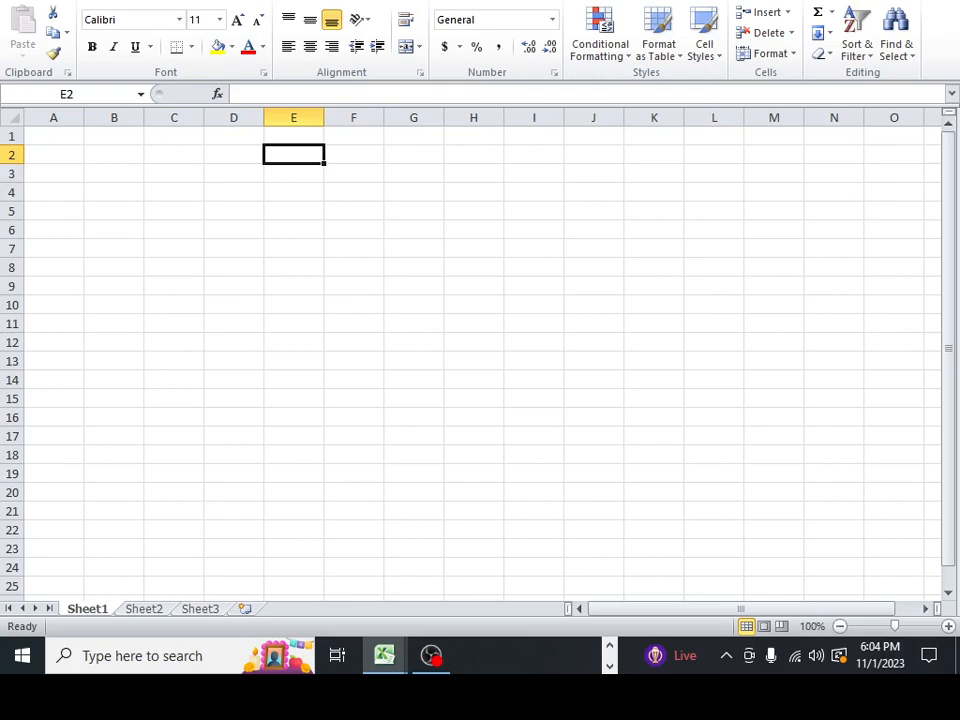
Minimize and reopen the Book2 window, and switch it between its restored and maximized sizes.
{"action": "left_click", "coordinate": [845, 0]}
{"action": "left_click", "coordinate": [845, 0]}
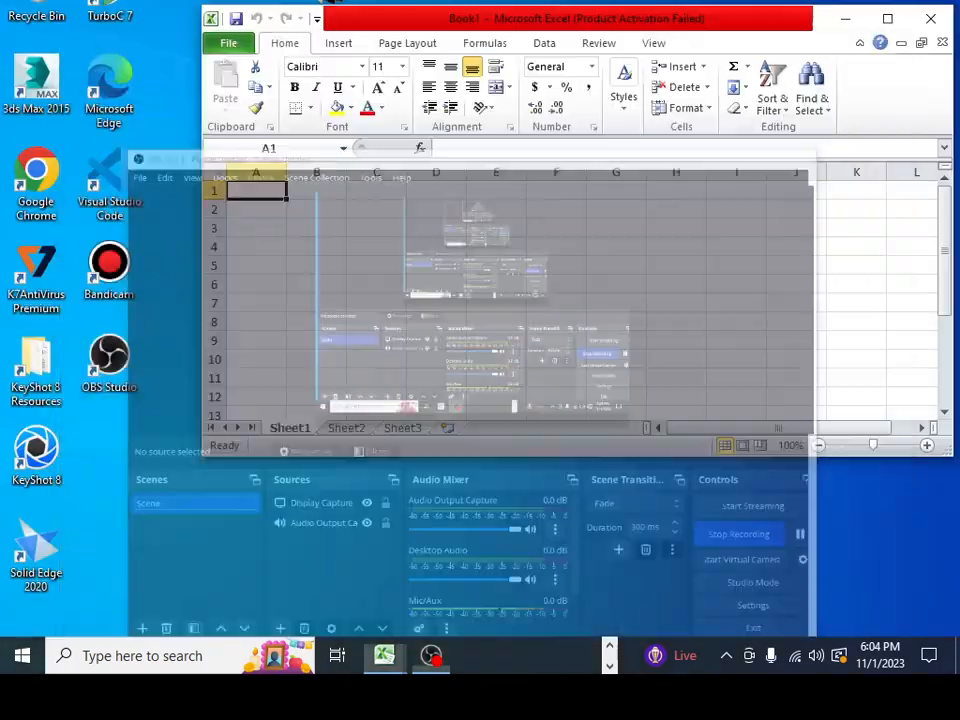
{"action": "left_click", "coordinate": [386, 657]}
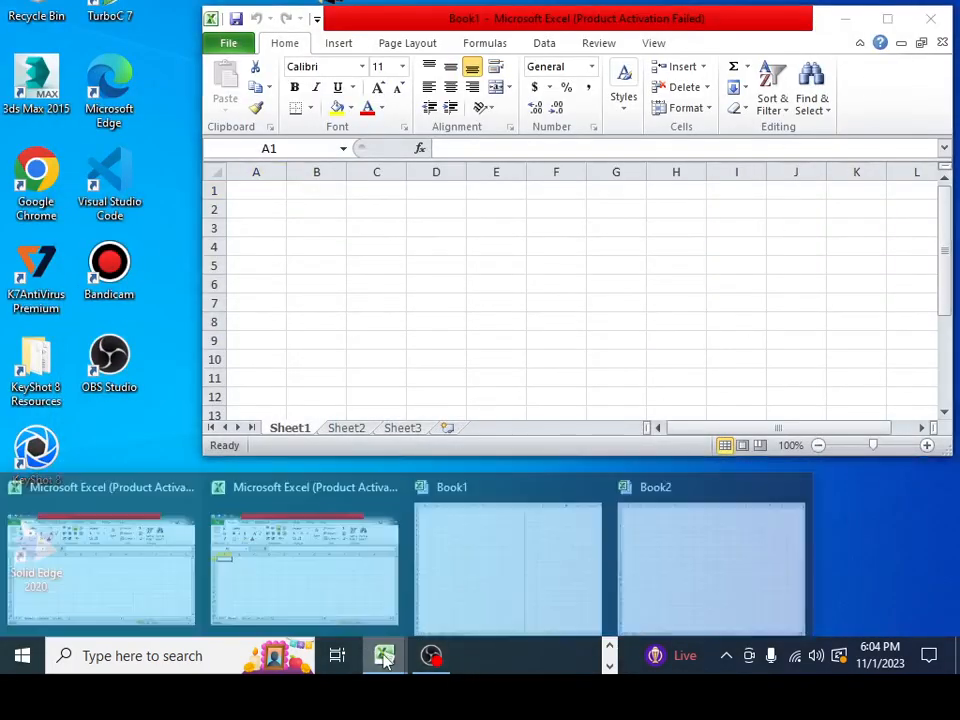
{"action": "left_click", "coordinate": [712, 550]}
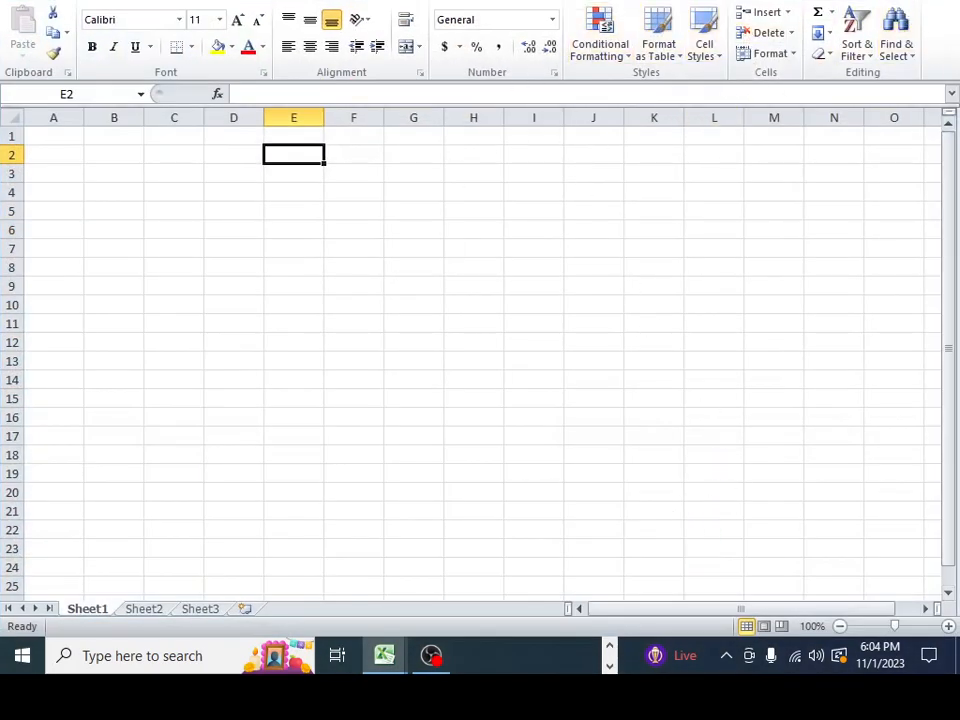
{"action": "left_click", "coordinate": [890, 0]}
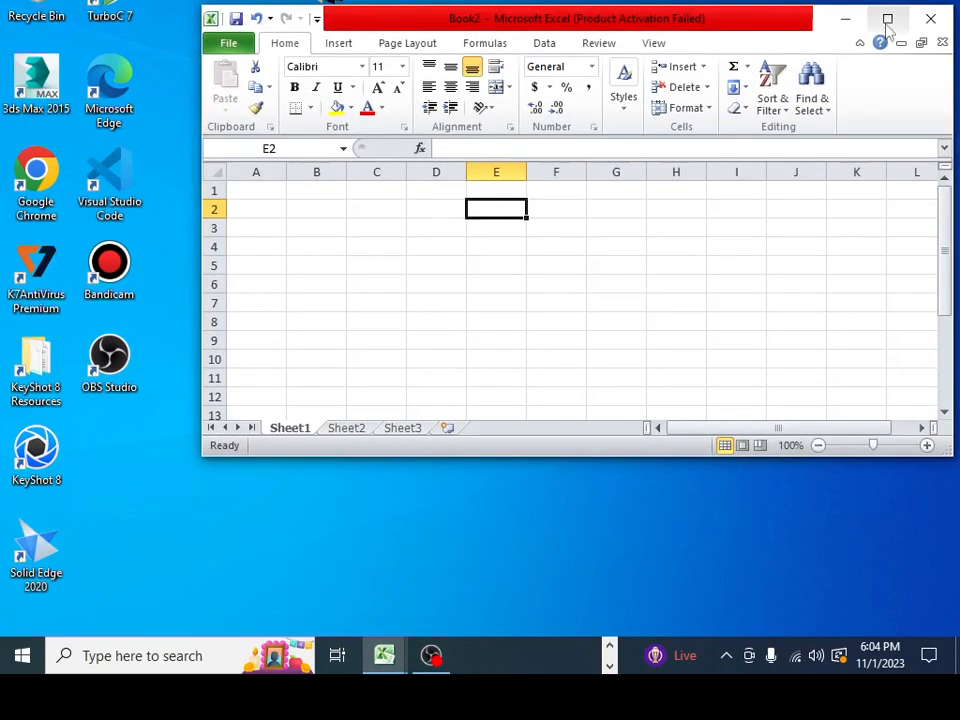
{"action": "left_click", "coordinate": [887, 19]}
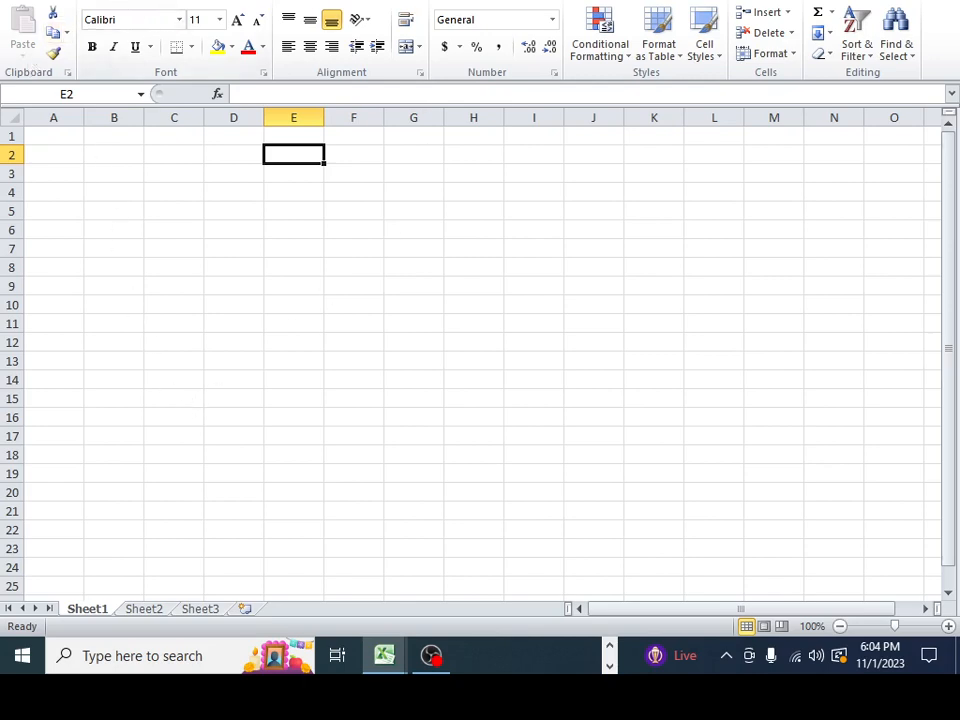
Review the workbook information page and the page layout and formula command sets, returning to the Home commands.
{"action": "left_click", "coordinate": [26, 1]}
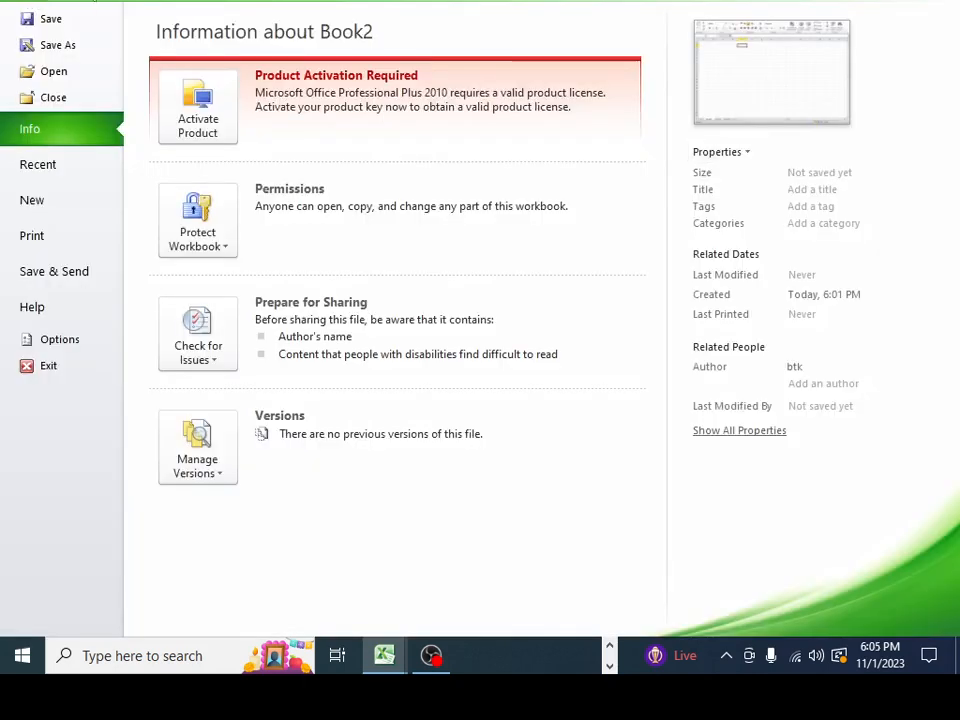
{"action": "left_click", "coordinate": [90, 0]}
{"action": "left_click", "coordinate": [100, 1]}
{"action": "left_click", "coordinate": [165, 2]}
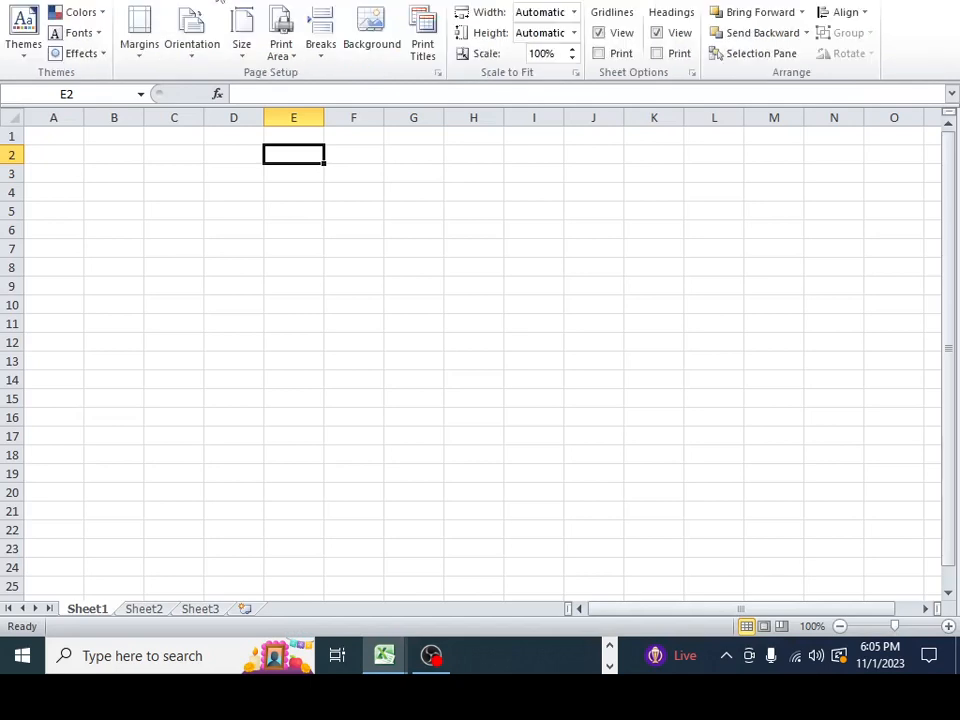
{"action": "left_click", "coordinate": [290, 1]}
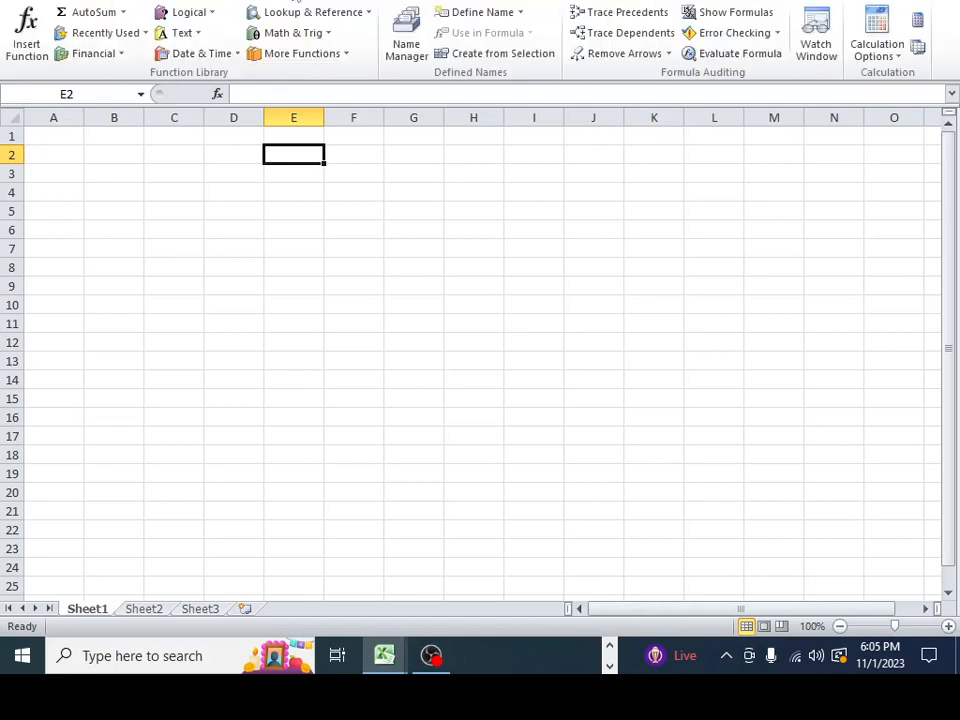
{"action": "left_click", "coordinate": [338, 1]}
{"action": "left_click", "coordinate": [69, 2]}
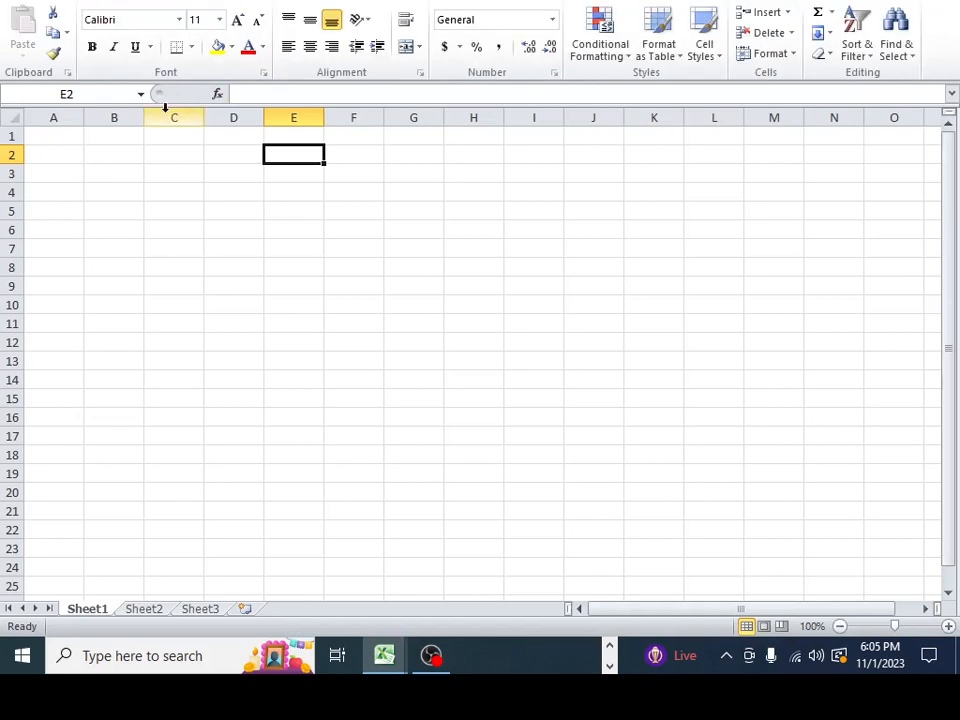
Examine the formula bar and Name Box while selecting various cells in the first four rows, finishing on A1.
{"action": "left_click", "coordinate": [269, 93]}
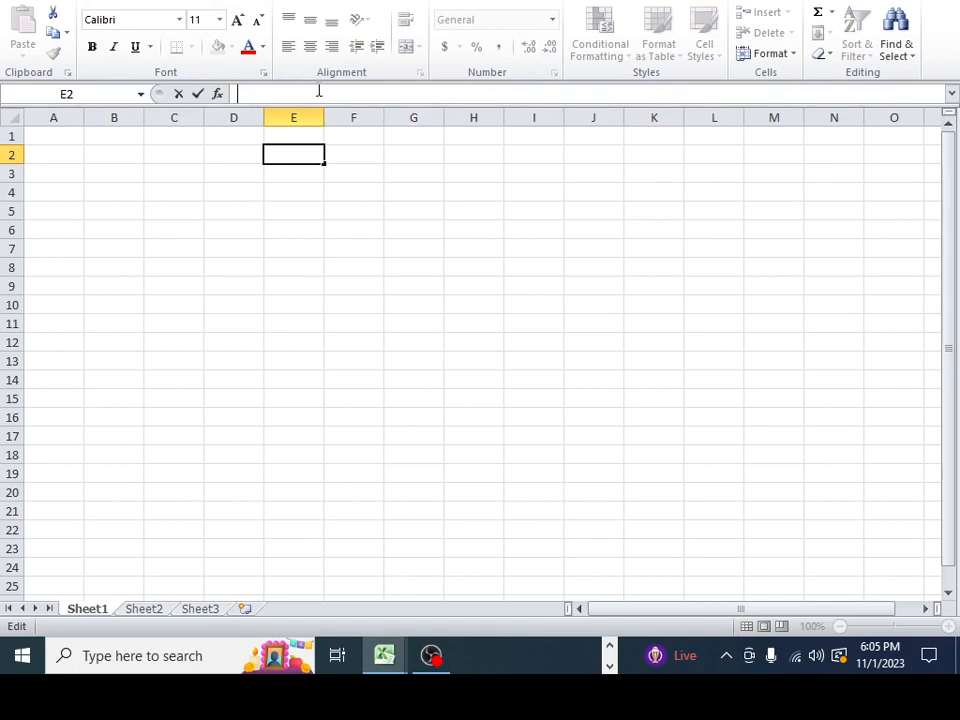
{"action": "left_click", "coordinate": [111, 151]}
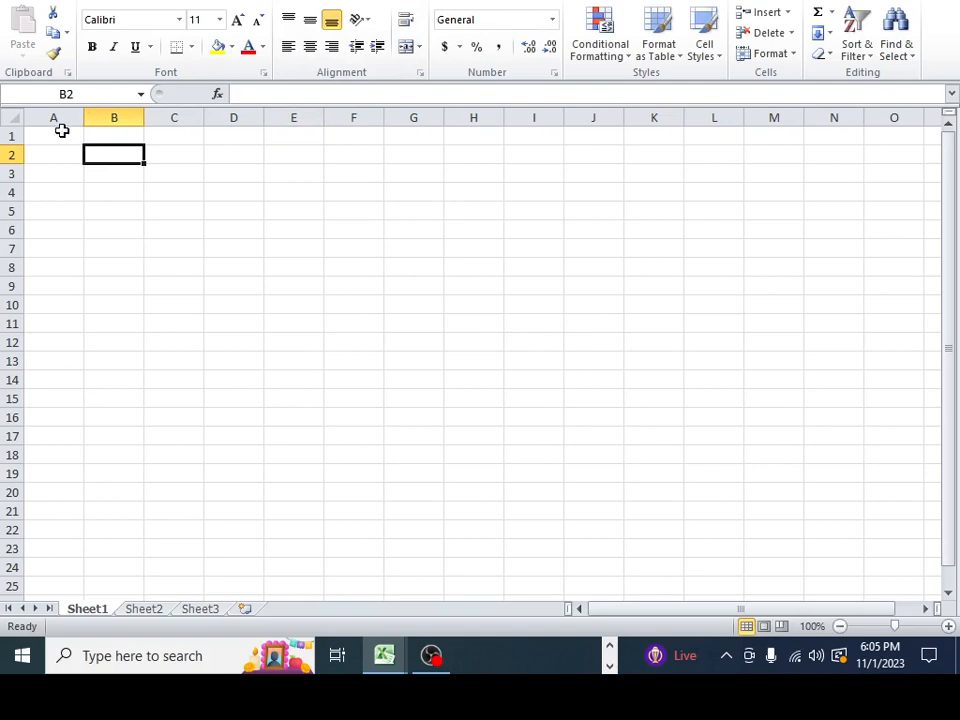
{"action": "left_click", "coordinate": [59, 133]}
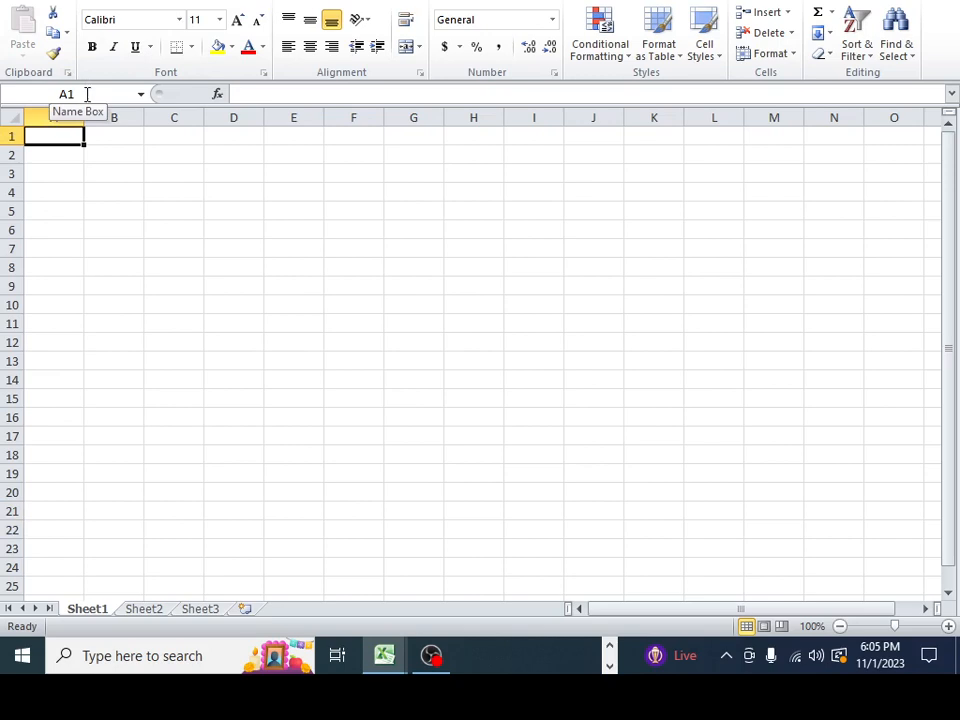
{"action": "left_click", "coordinate": [111, 189]}
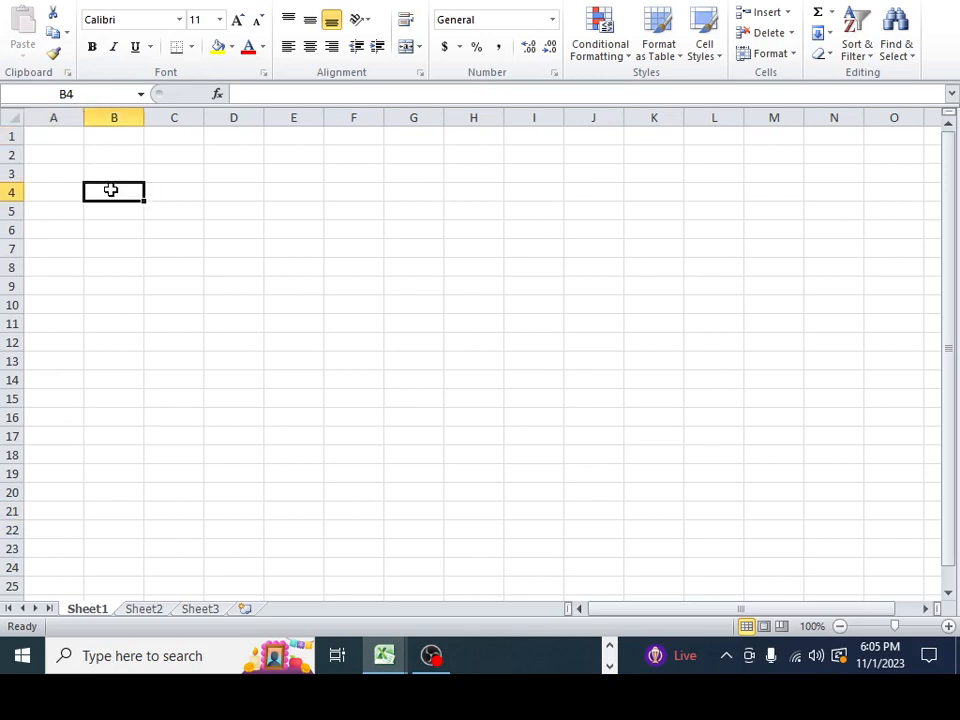
{"action": "left_click", "coordinate": [260, 198]}
{"action": "left_click", "coordinate": [327, 195]}
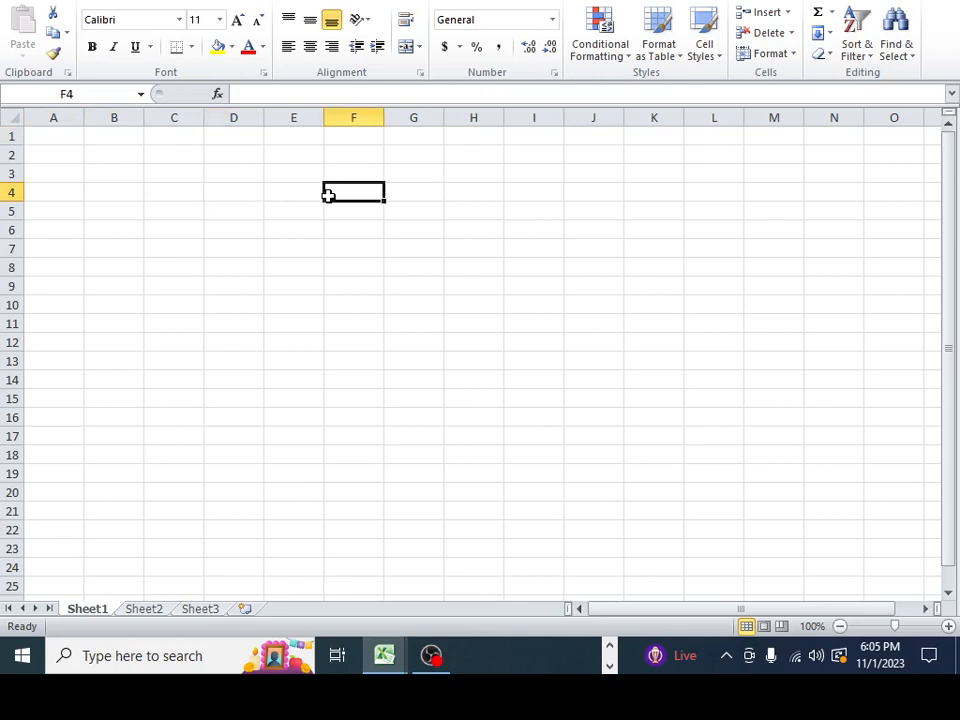
{"action": "left_click", "coordinate": [147, 196]}
{"action": "left_click", "coordinate": [55, 188]}
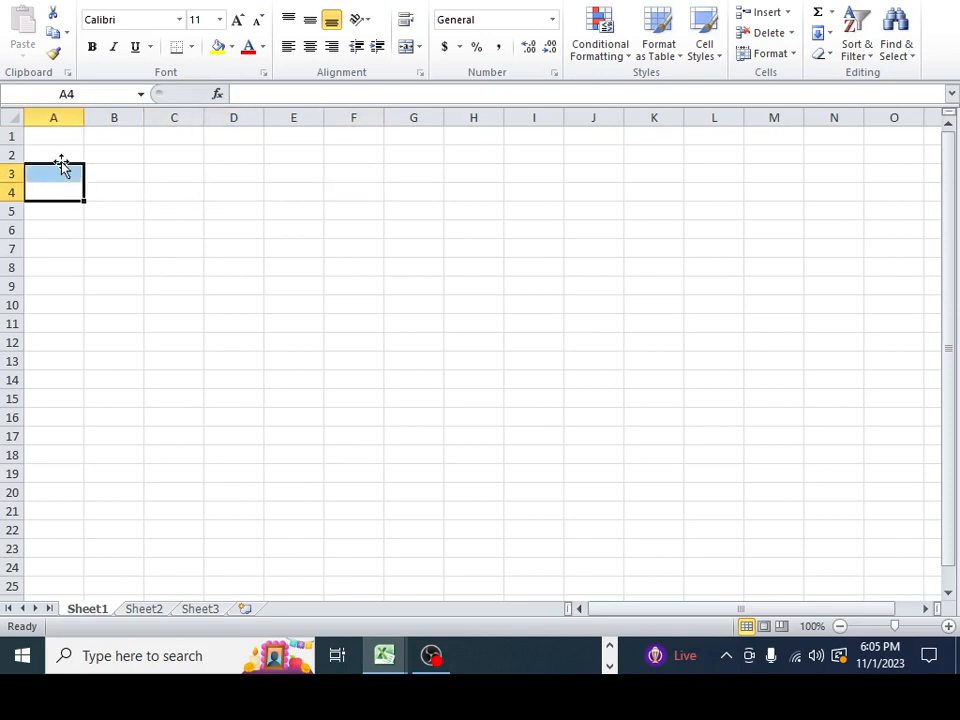
{"action": "left_click", "coordinate": [61, 154]}
{"action": "left_click", "coordinate": [51, 139]}
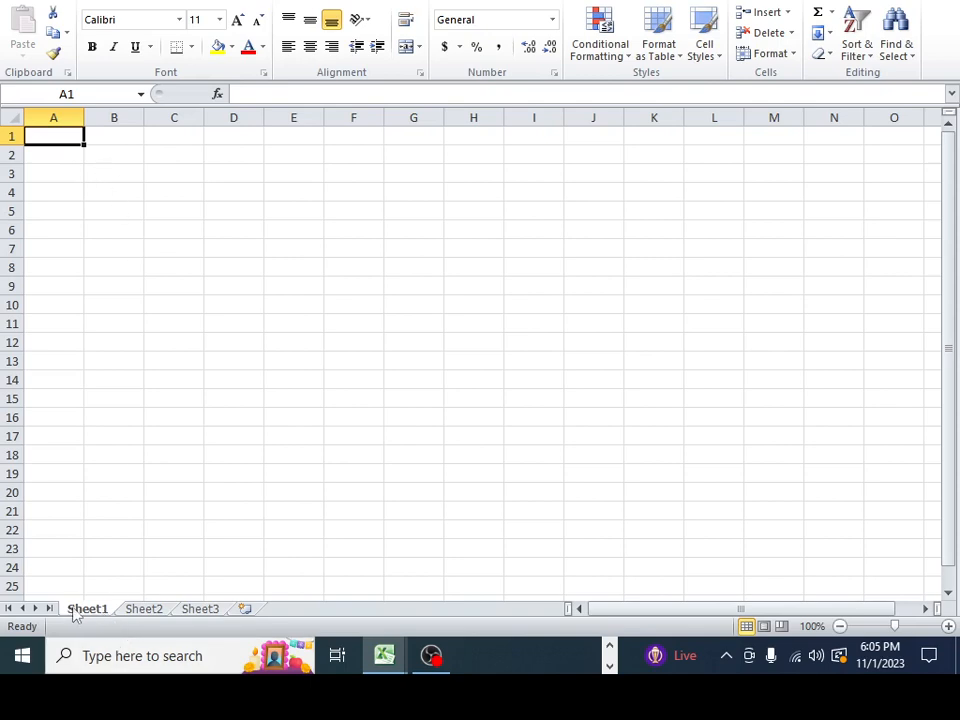
Insert a new worksheet after Sheet3 and return through the existing sheets to Sheet1.
{"action": "left_click", "coordinate": [143, 609]}
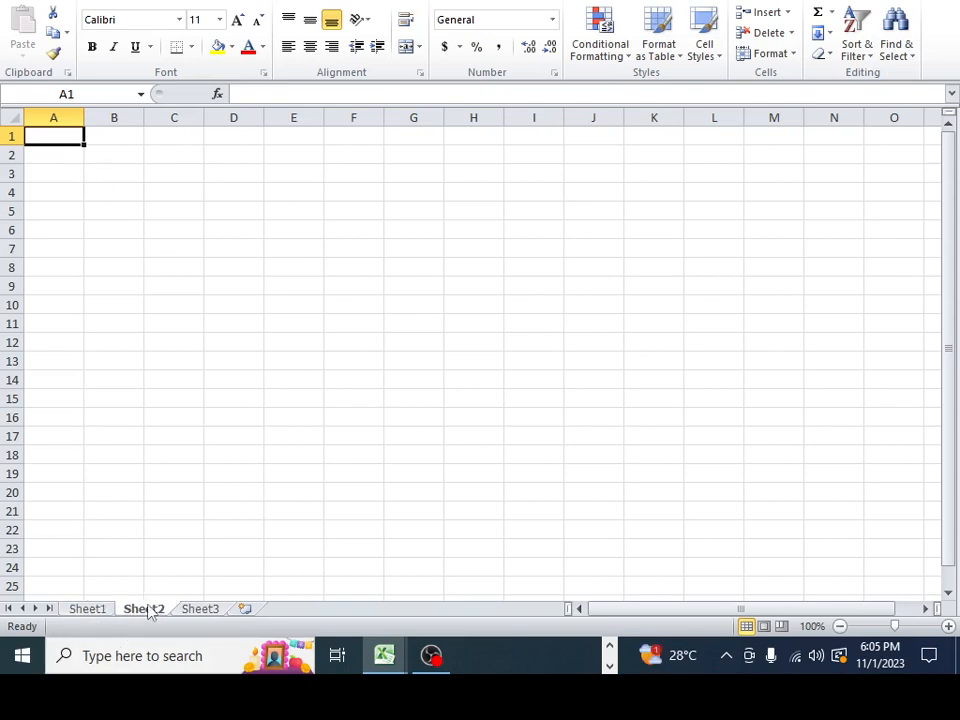
{"action": "left_click", "coordinate": [198, 610]}
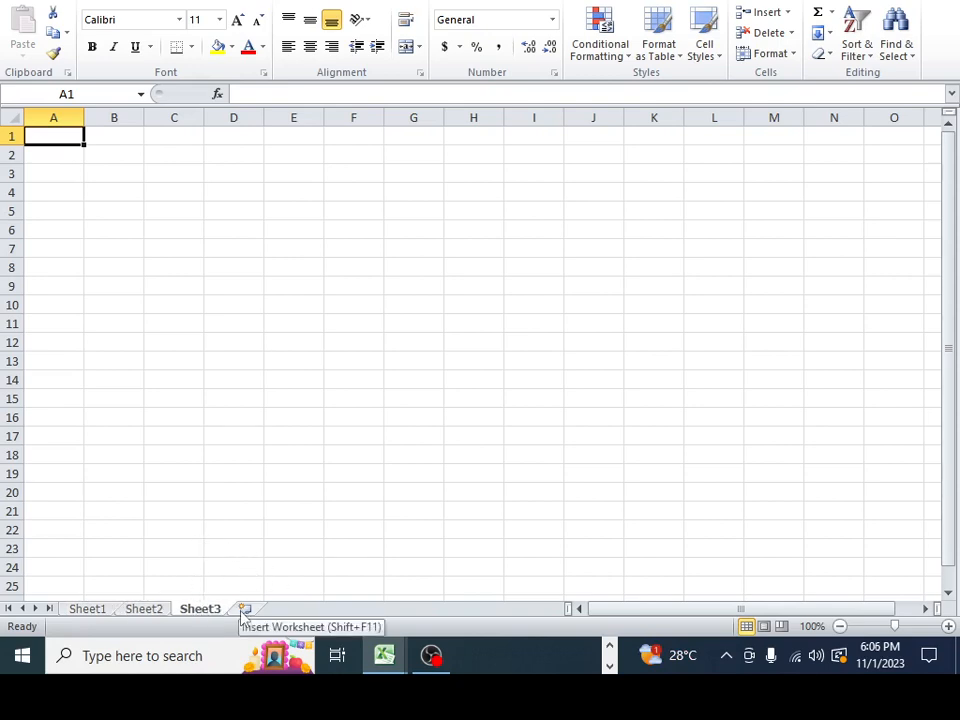
{"action": "left_click", "coordinate": [243, 610]}
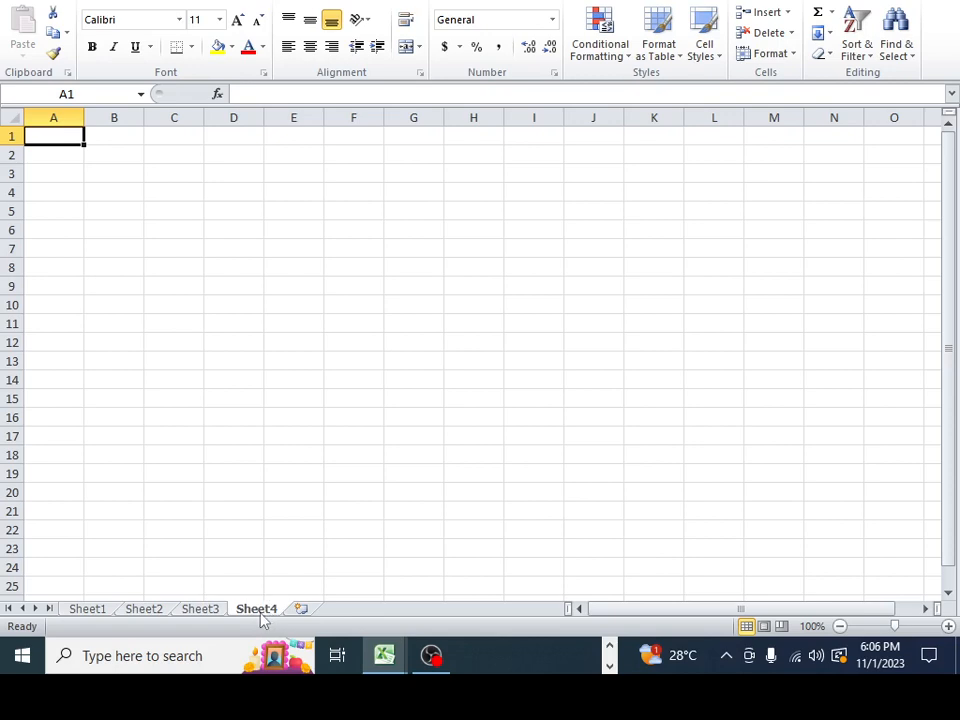
{"action": "left_click", "coordinate": [202, 610]}
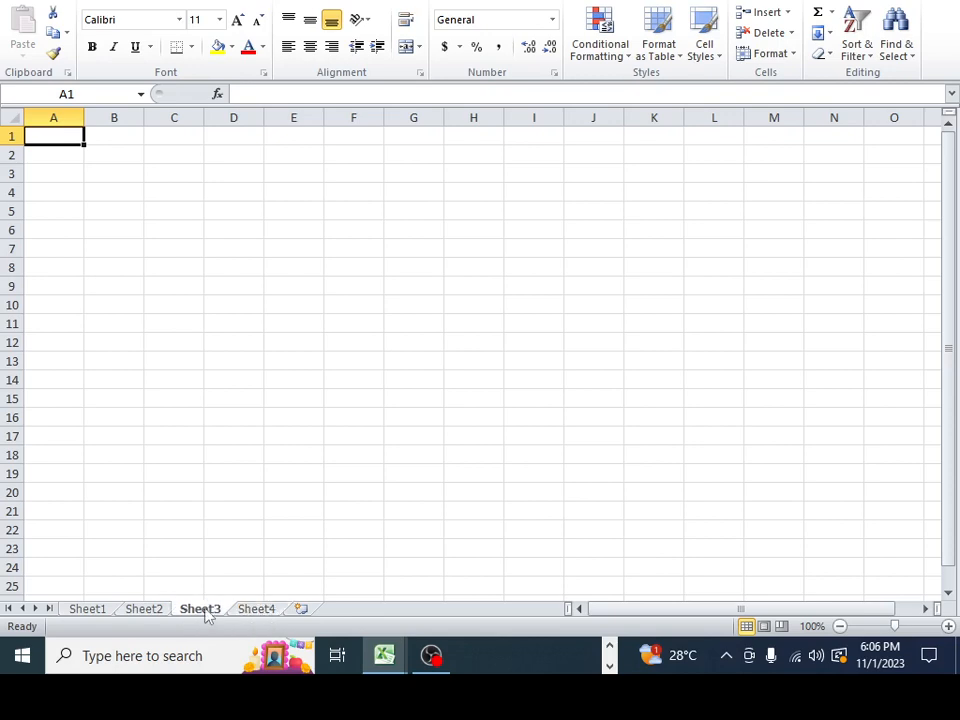
{"action": "left_click", "coordinate": [145, 610]}
{"action": "left_click", "coordinate": [84, 609]}
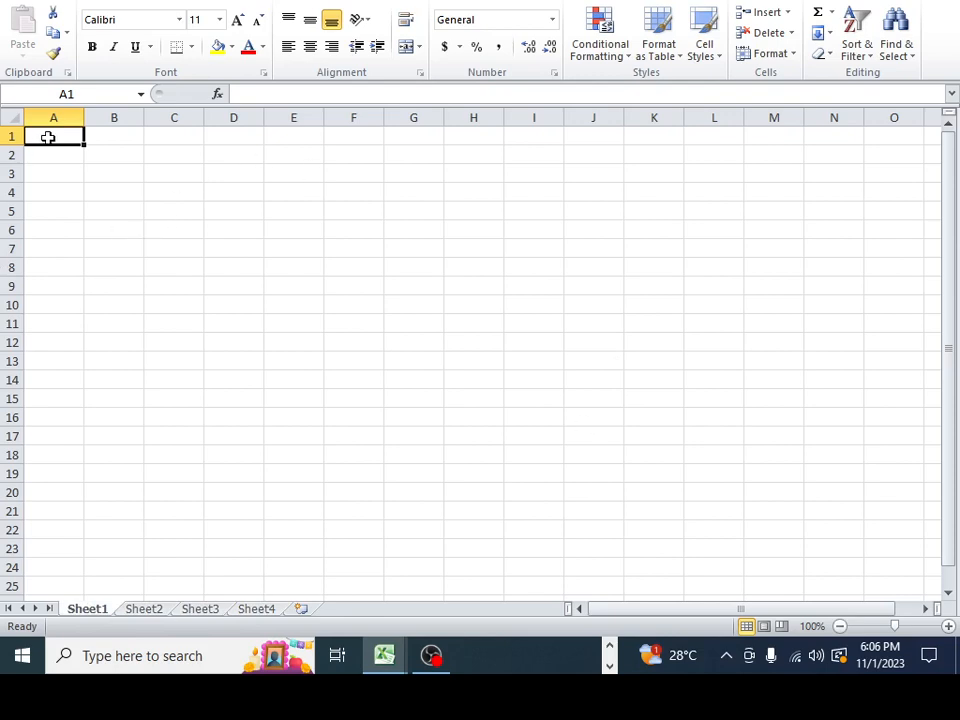
Enter the headers SL NO, EMP NAME and SALARY in cells A1 to C1.
{"action": "left_click", "coordinate": [114, 137]}
{"action": "left_click", "coordinate": [56, 137]}
{"action": "type", "text": "S"}
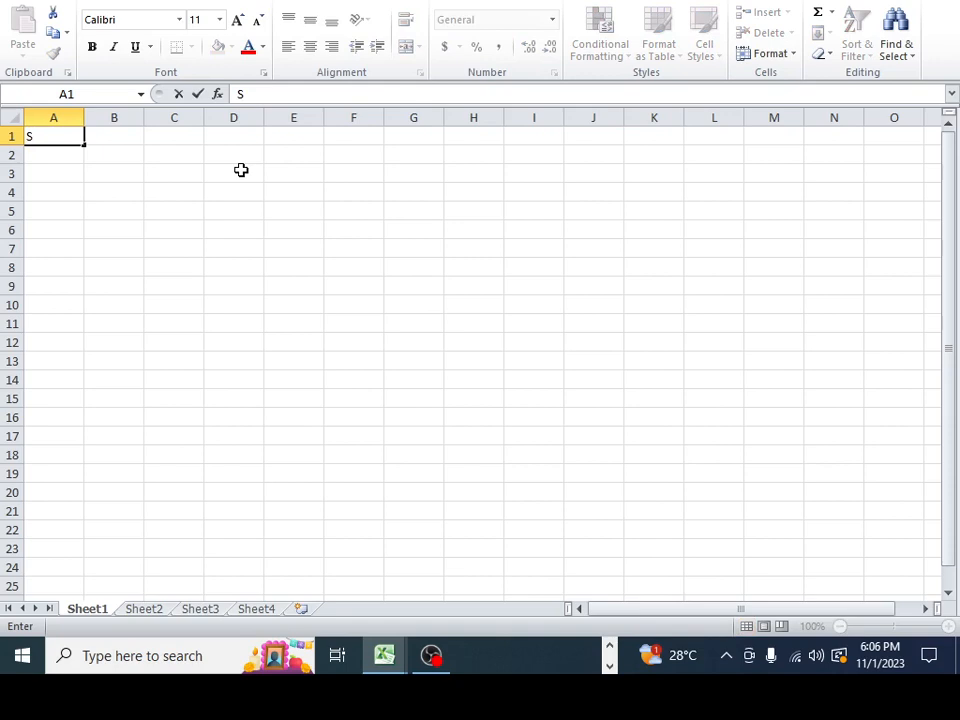
{"action": "type", "text": "L NO"}
{"action": "key", "text": "Tab"}
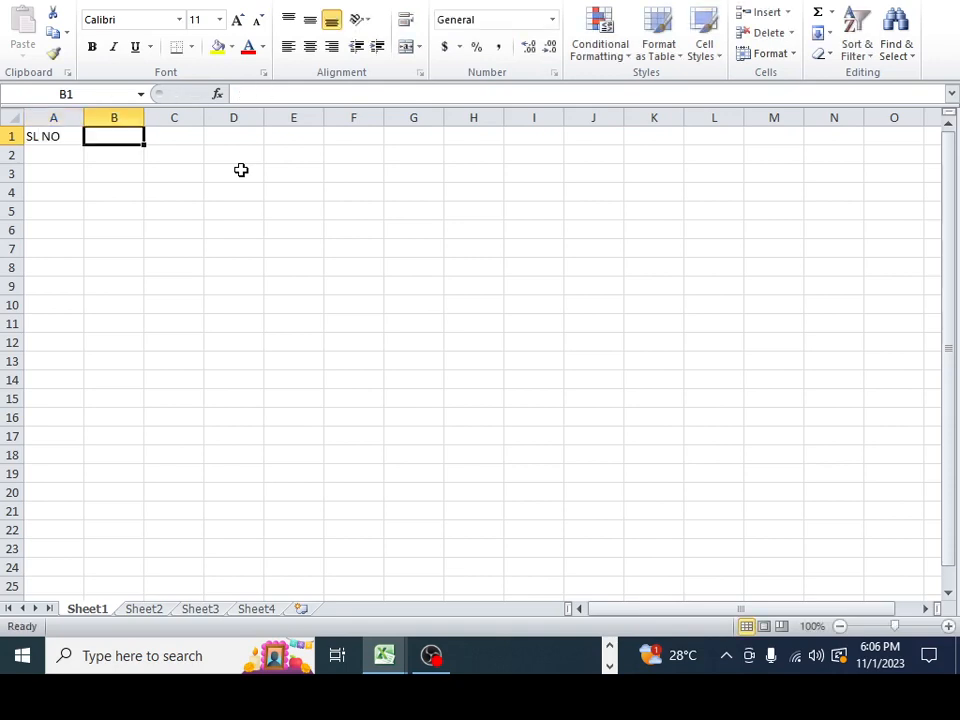
{"action": "type", "text": "EM"}
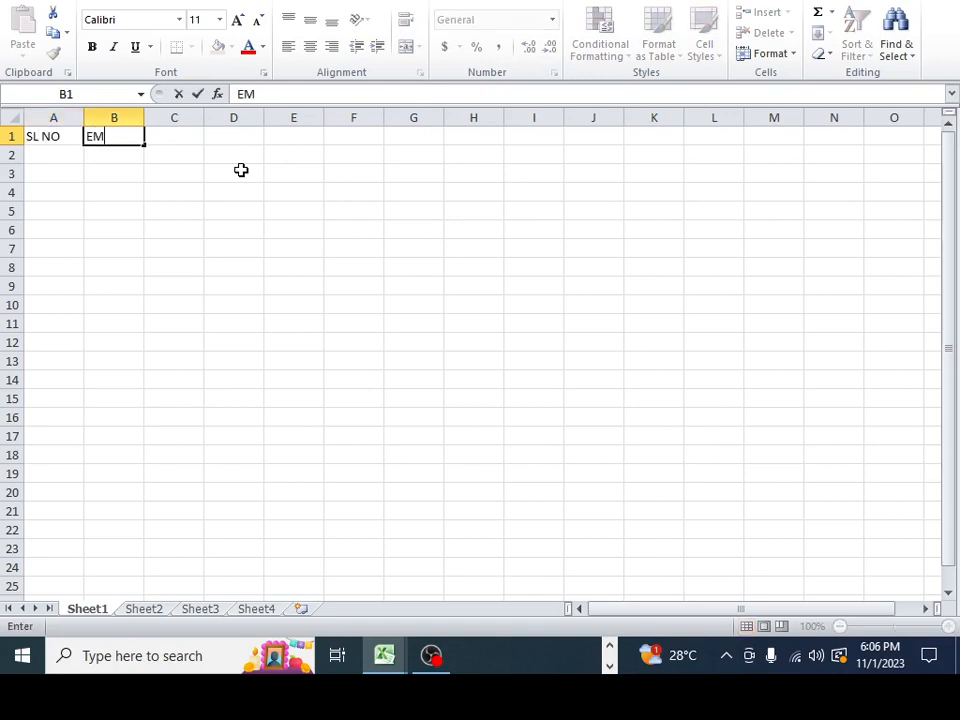
{"action": "type", "text": "P NAME"}
{"action": "key", "text": "Tab"}
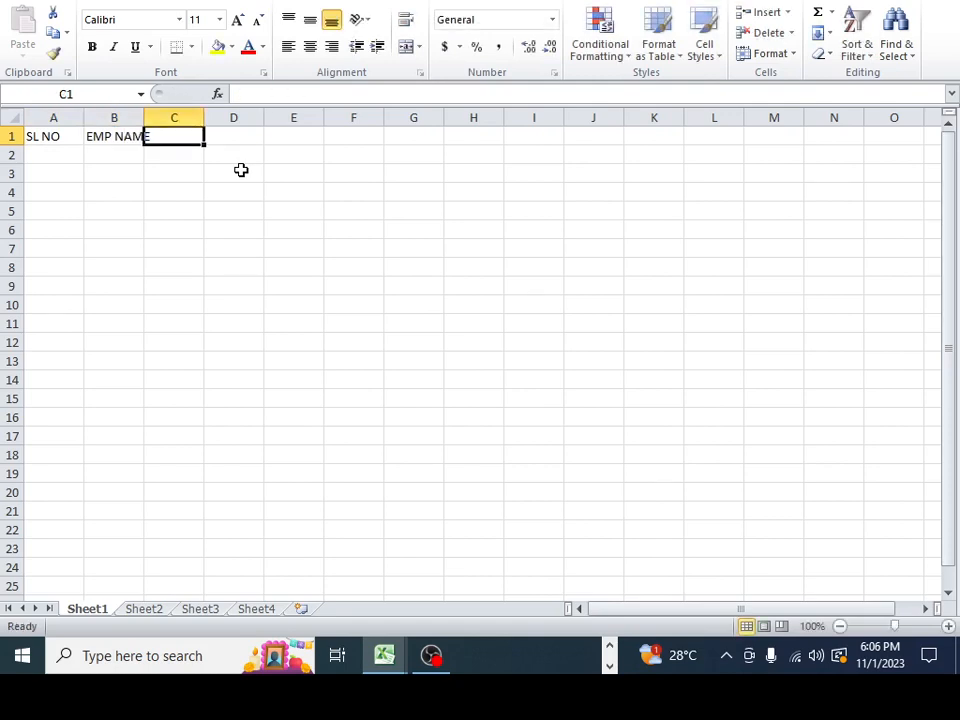
{"action": "type", "text": "SALARY"}
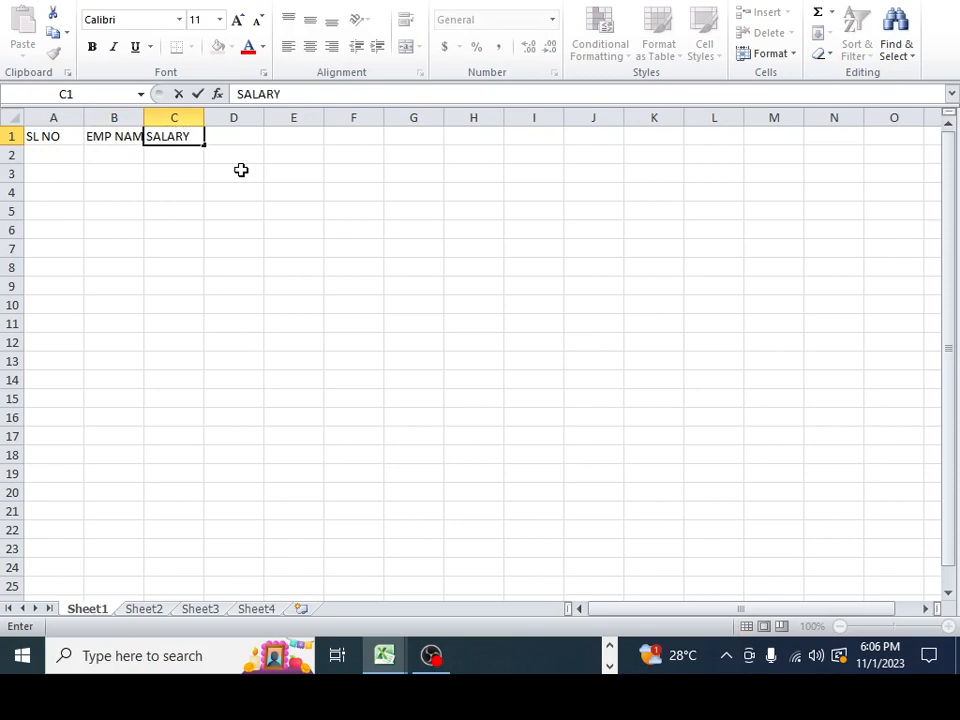
{"action": "key", "text": "Return"}
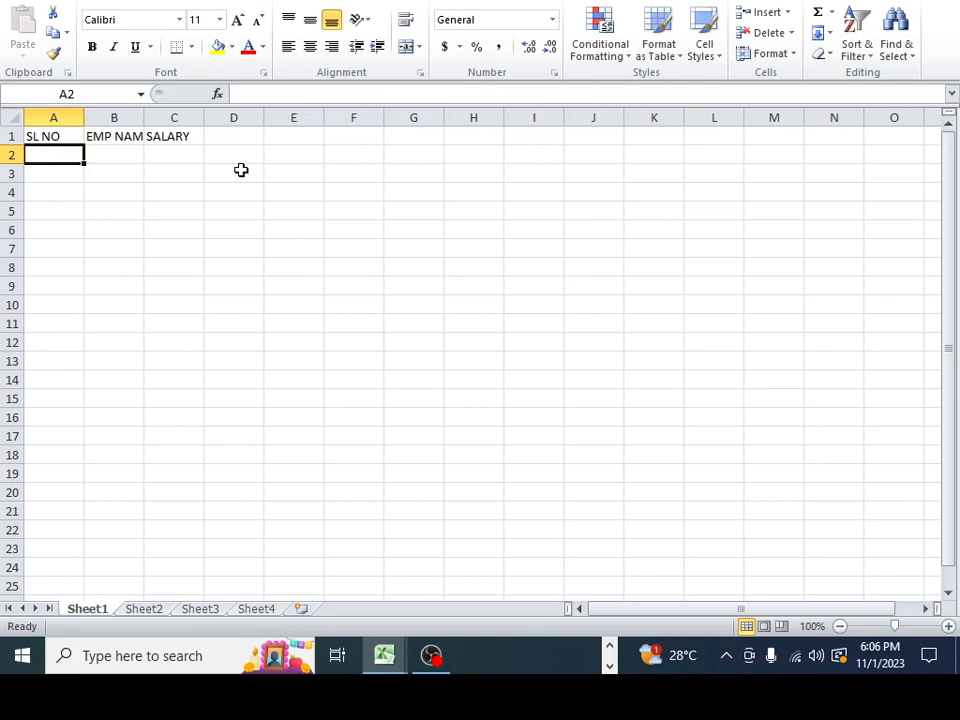
Enter 1 and 2 in cells A2 and A3 and fill the series down to 7 in A8.
{"action": "type", "text": "1"}
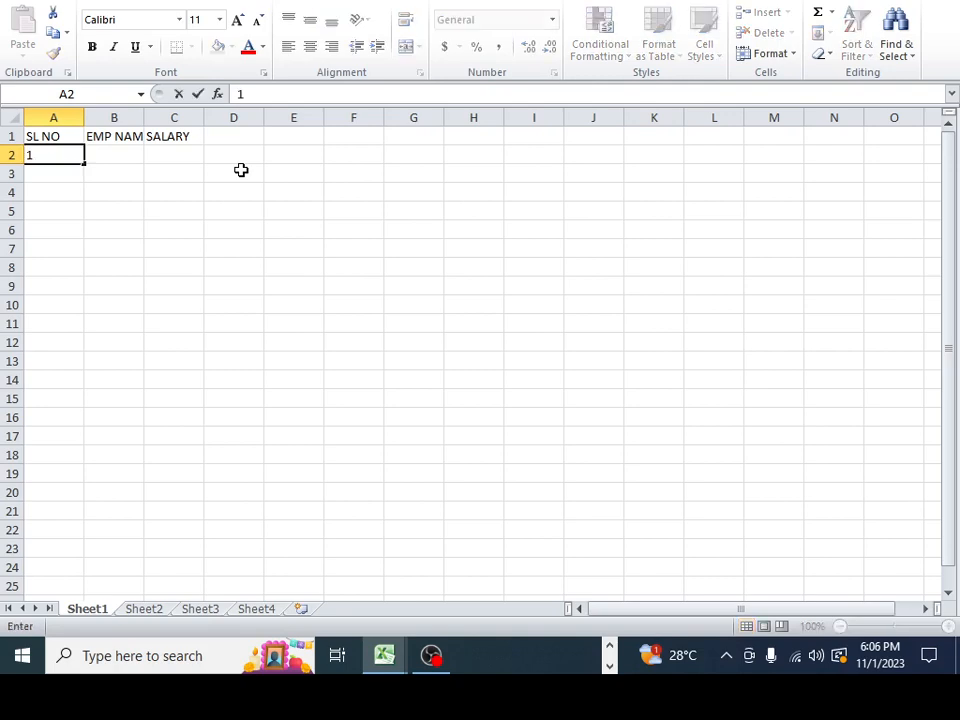
{"action": "key", "text": "Return"}
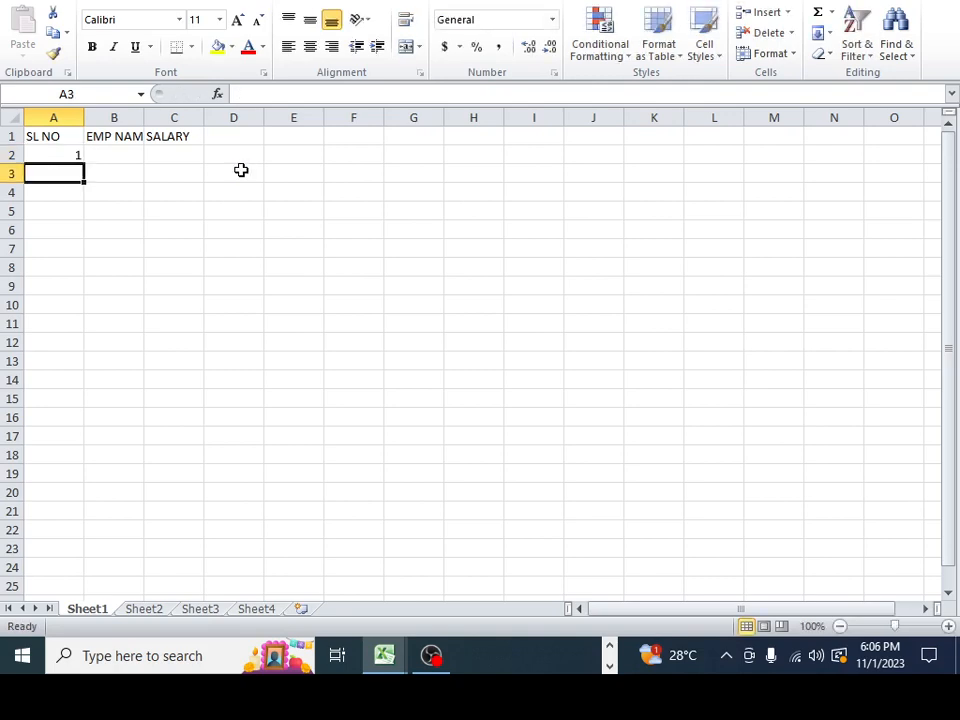
{"action": "type", "text": "2"}
{"action": "key", "text": "Return"}
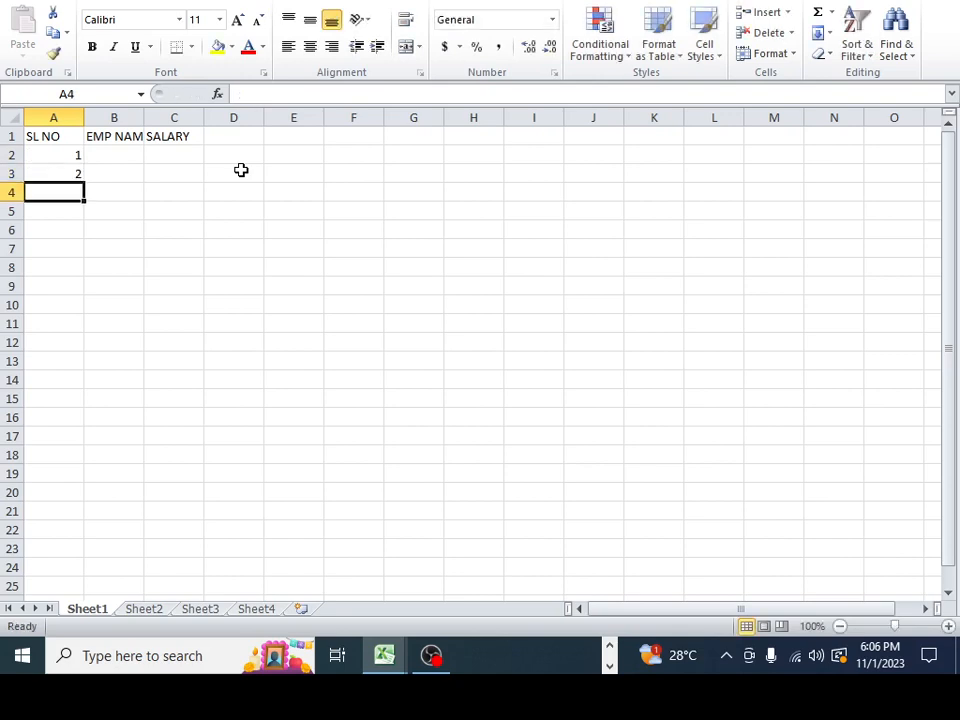
{"action": "left_click", "coordinate": [68, 152]}
{"action": "left_click_drag", "start_coordinate": [58, 152], "coordinate": [78, 276]}
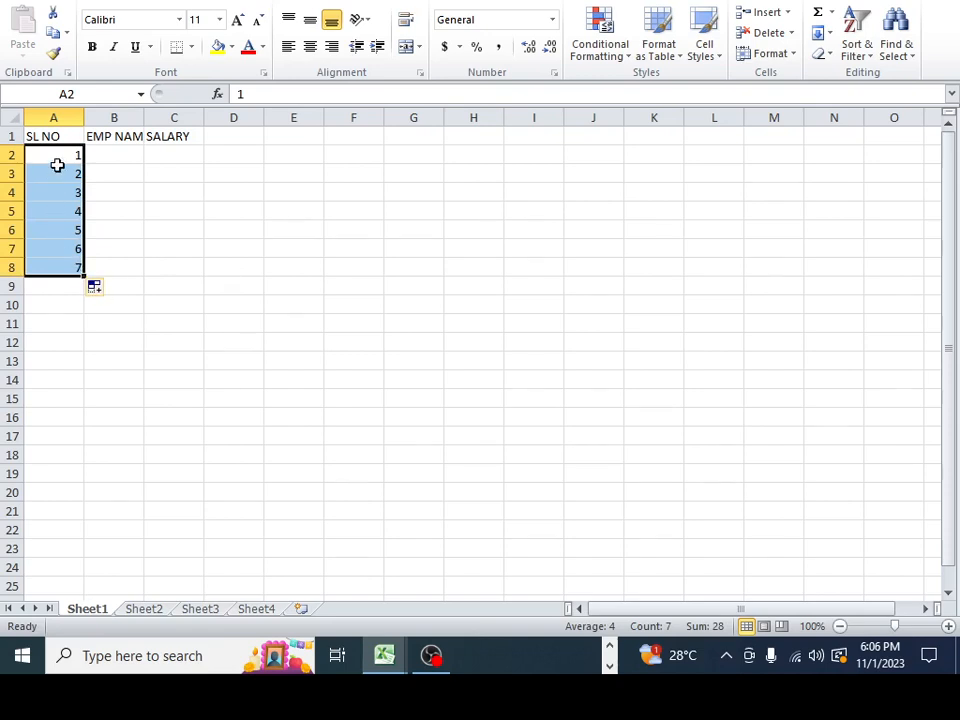
Widen the EMP NAME and SALARY columns and increase the height of row 2.
{"action": "left_click", "coordinate": [110, 155]}
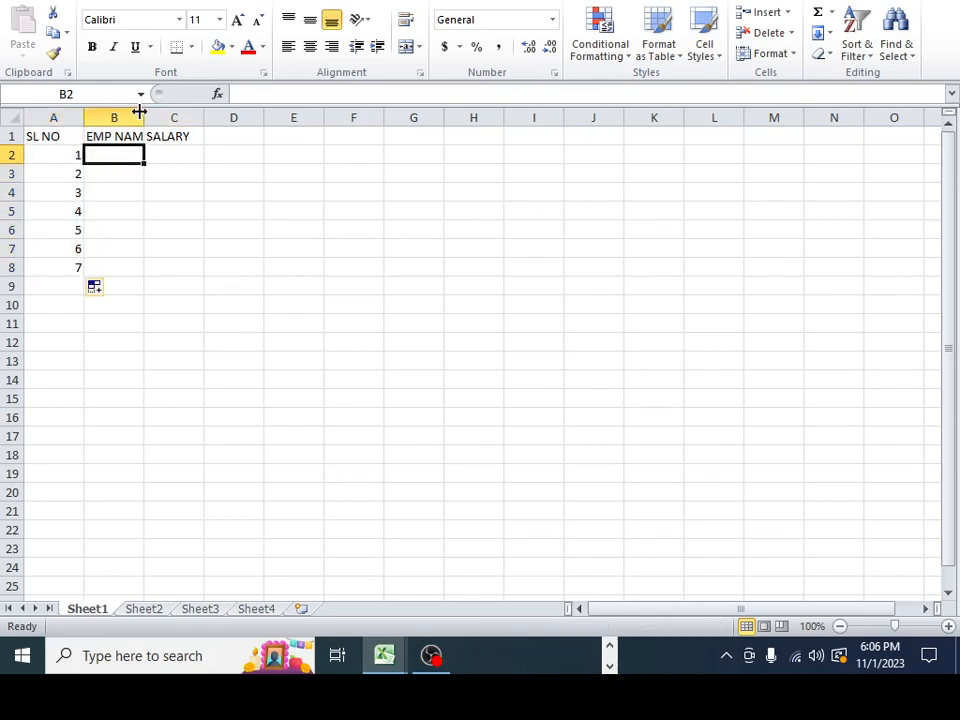
{"action": "left_click_drag", "start_coordinate": [140, 111], "coordinate": [175, 110]}
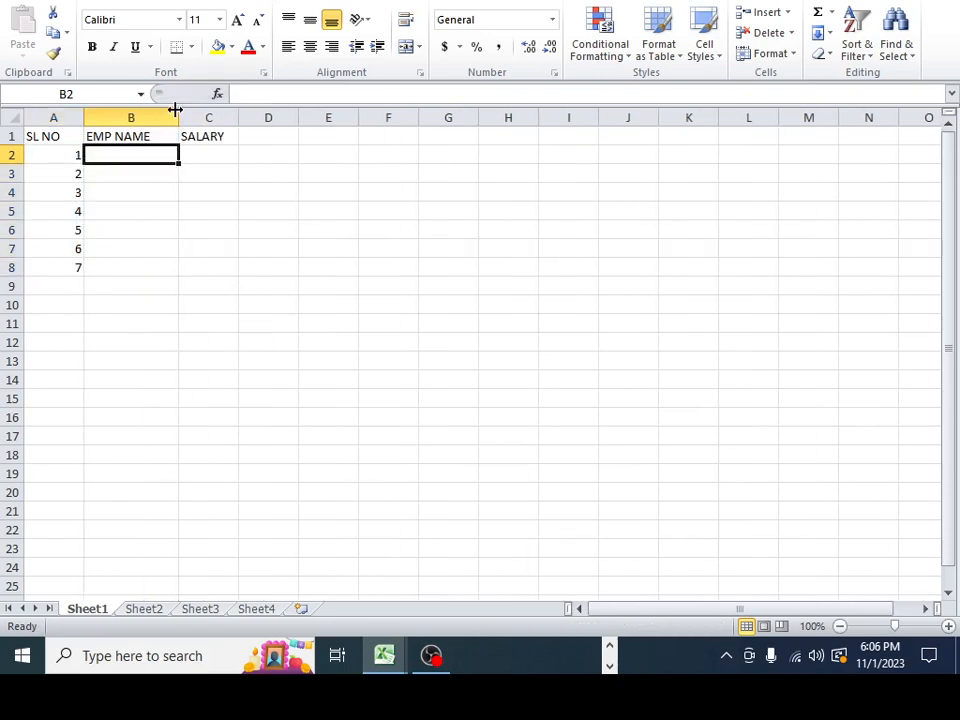
{"action": "left_click_drag", "start_coordinate": [237, 117], "coordinate": [258, 117]}
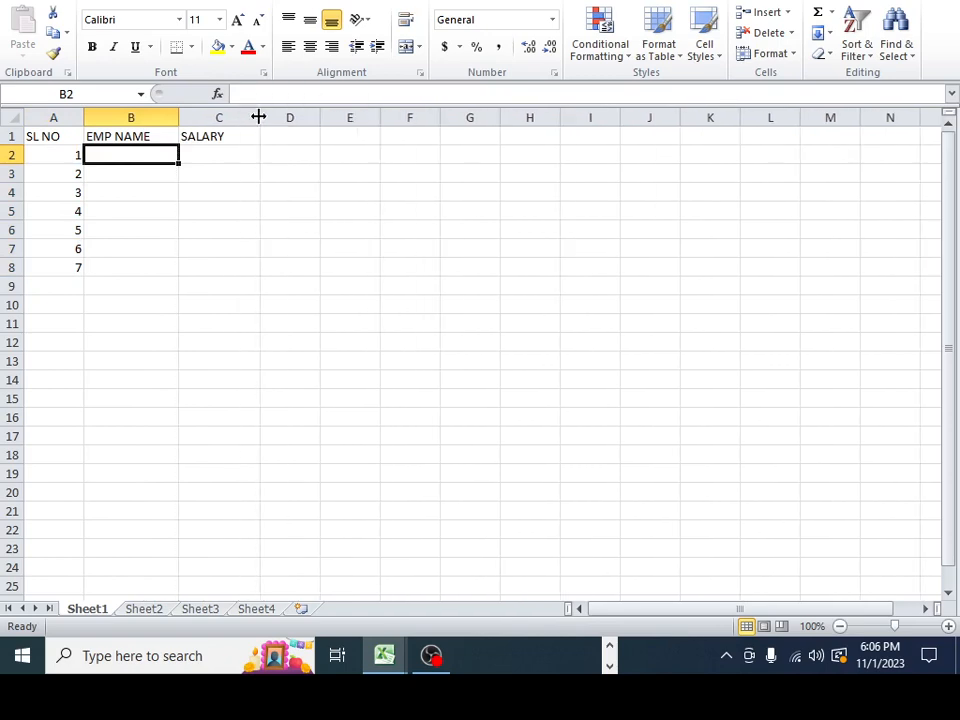
{"action": "left_click_drag", "start_coordinate": [17, 164], "coordinate": [20, 176]}
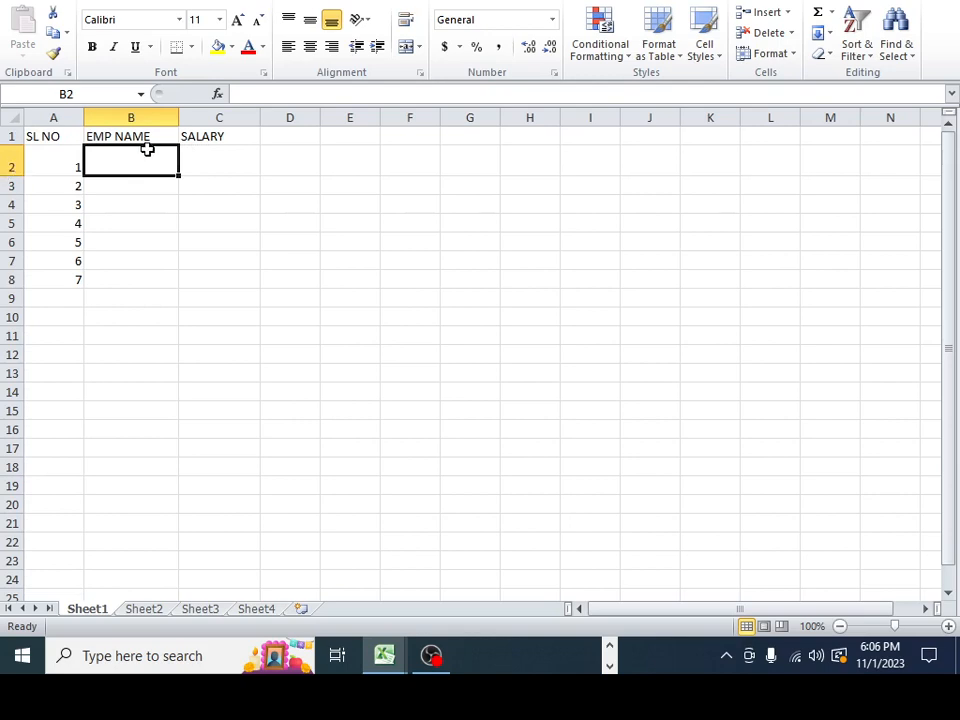
Enter the first employee's name in cell B2 and the salary 12000 in C2.
{"action": "type", "text": "ANU"}
{"action": "key", "text": "Tab"}
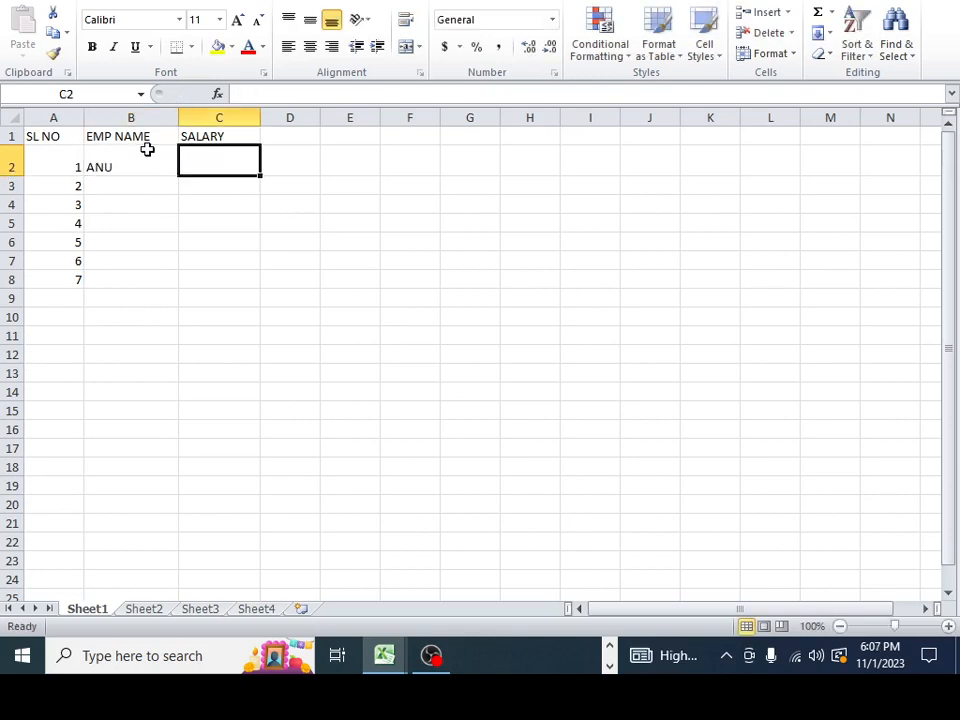
{"action": "type", "text": "12"}
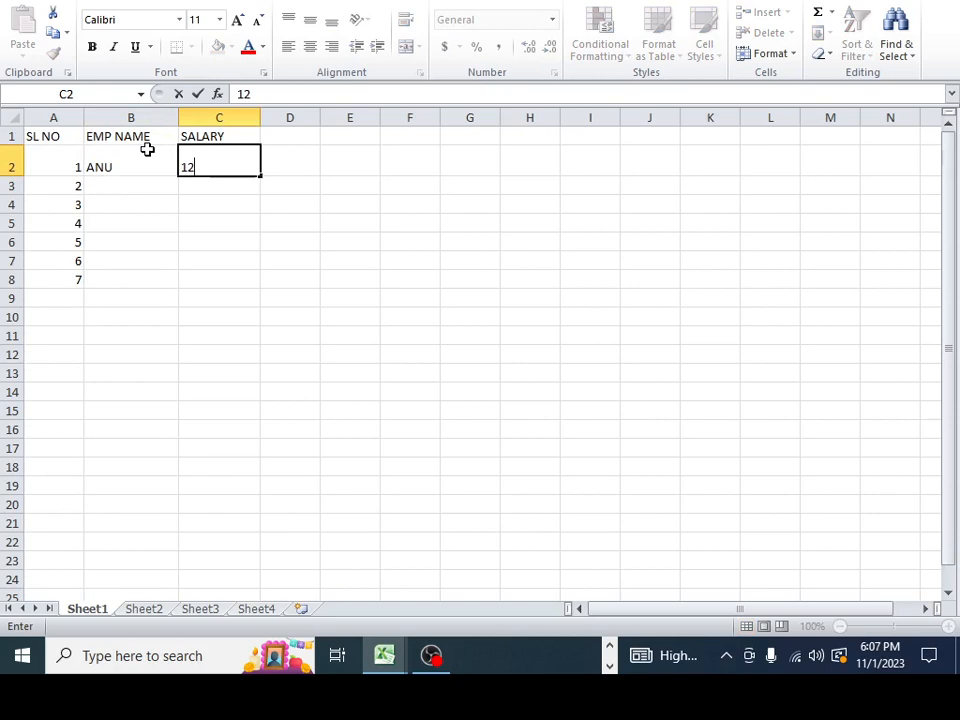
{"action": "type", "text": "000"}
{"action": "key", "text": "Return"}
{"action": "key", "text": "Left"}
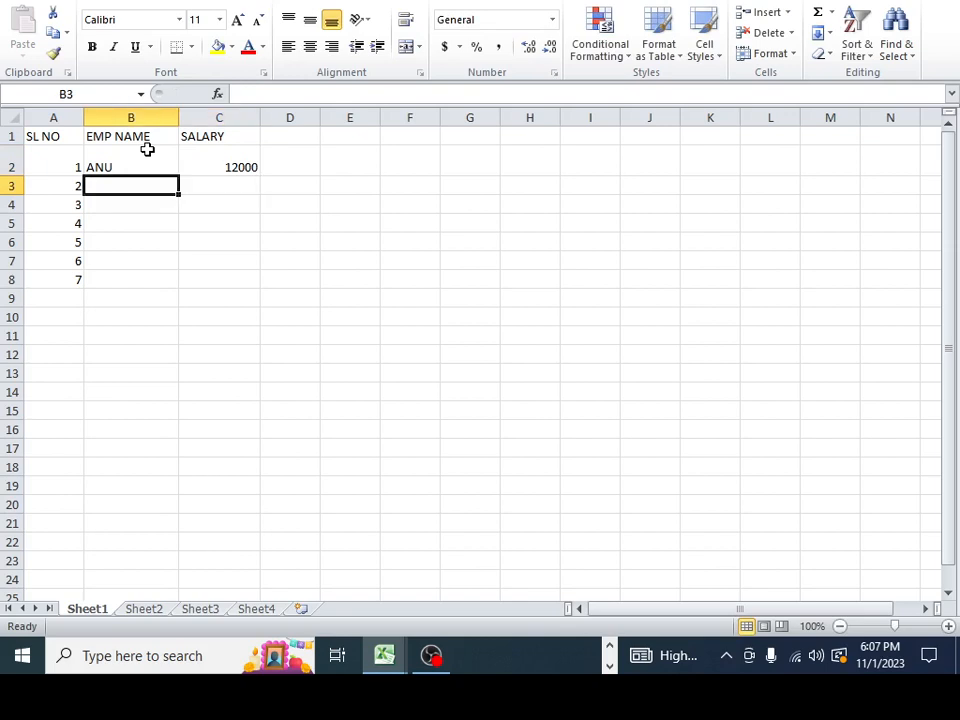
Enter the second employee's name in cell B3 and the salary 5000 in C3.
{"action": "type", "text": "MINU"}
{"action": "key", "text": "Tab"}
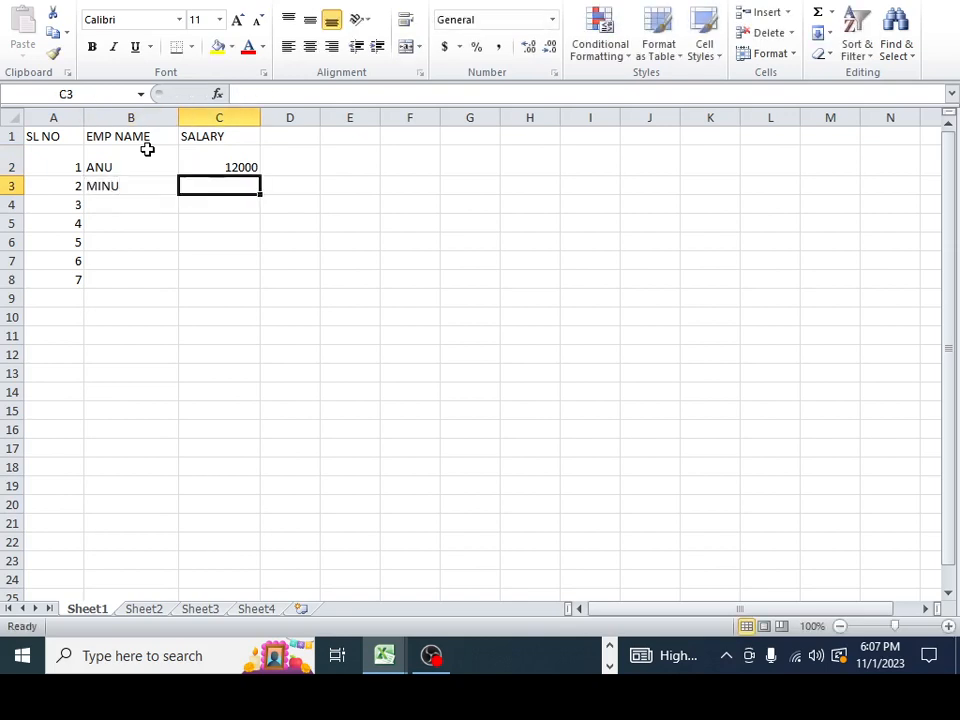
{"action": "type", "text": "5"}
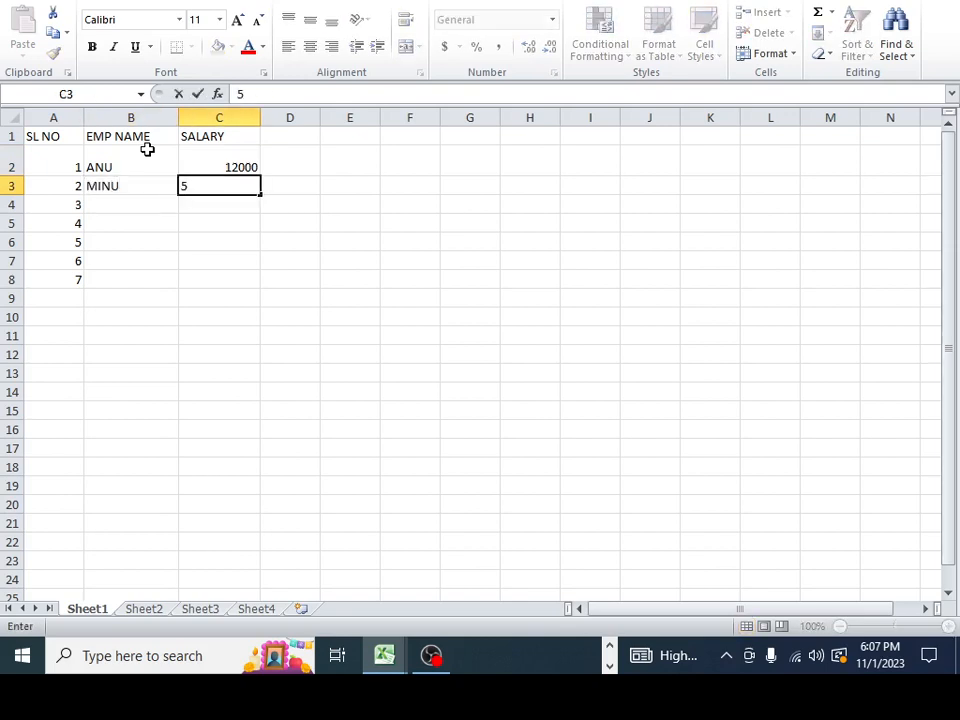
{"action": "type", "text": "000"}
{"action": "key", "text": "Return"}
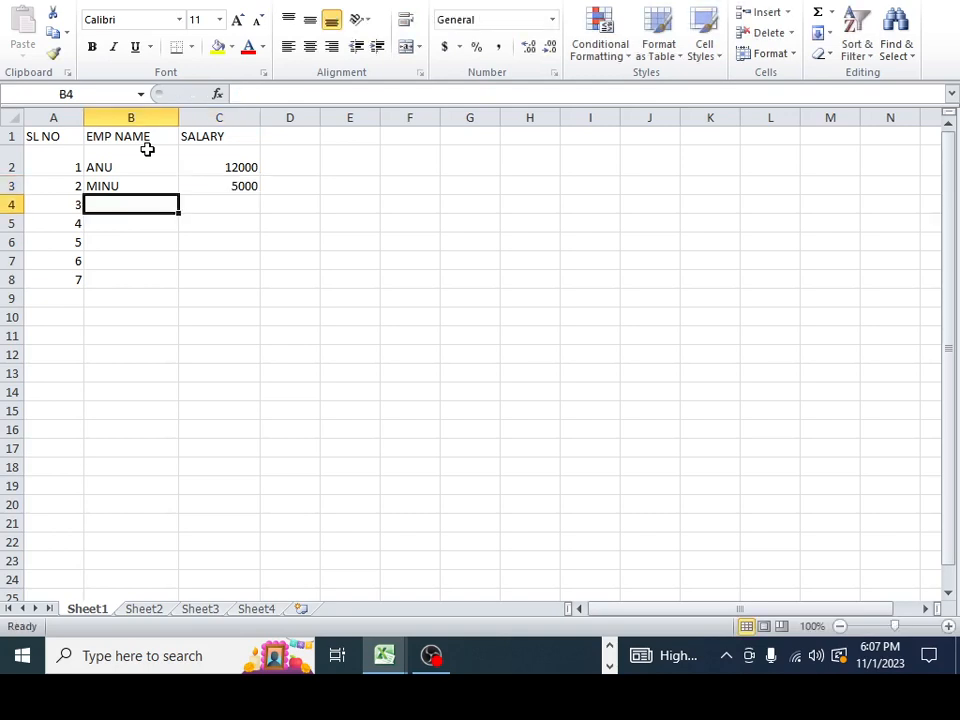
Enter the third employee's name in cell B4 and the salary 20000 in C4.
{"action": "type", "text": "RE"}
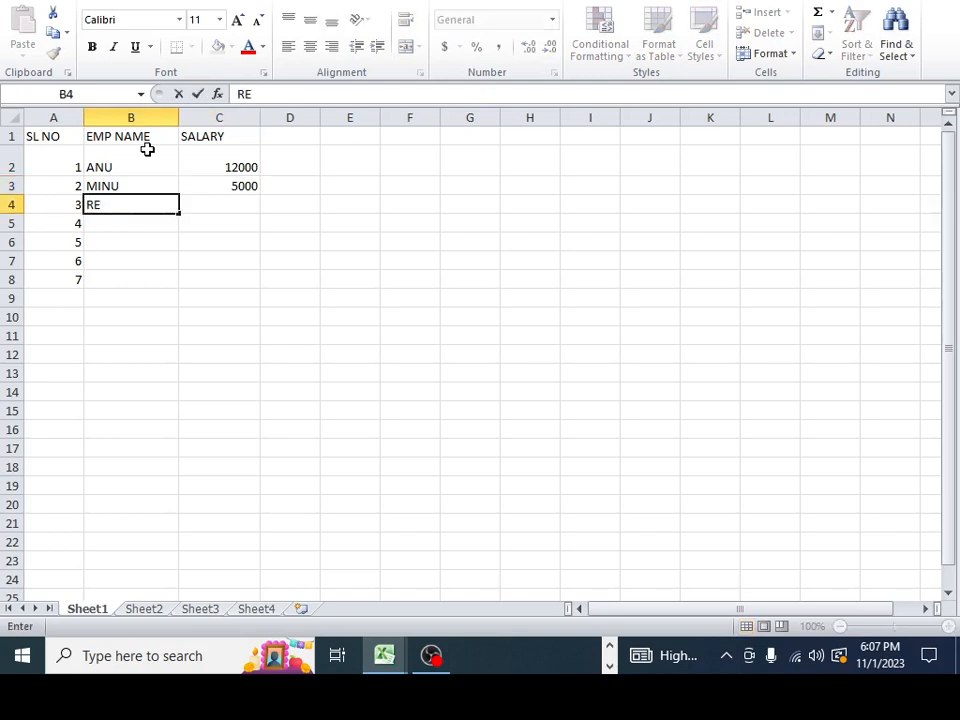
{"action": "type", "text": "NU"}
{"action": "key", "text": "Tab"}
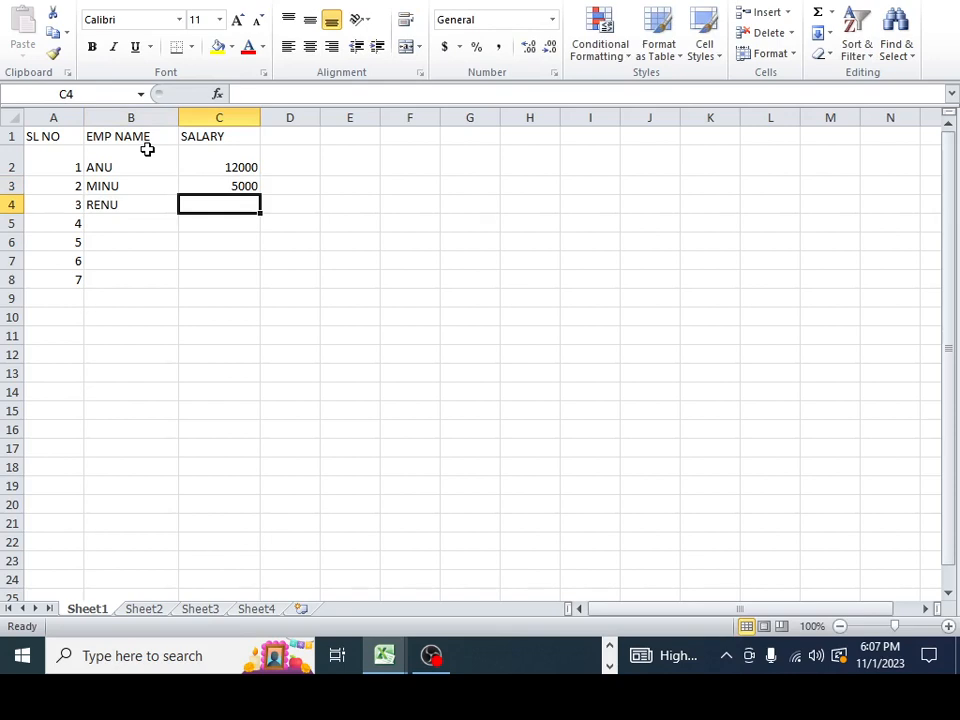
{"action": "type", "text": "20000"}
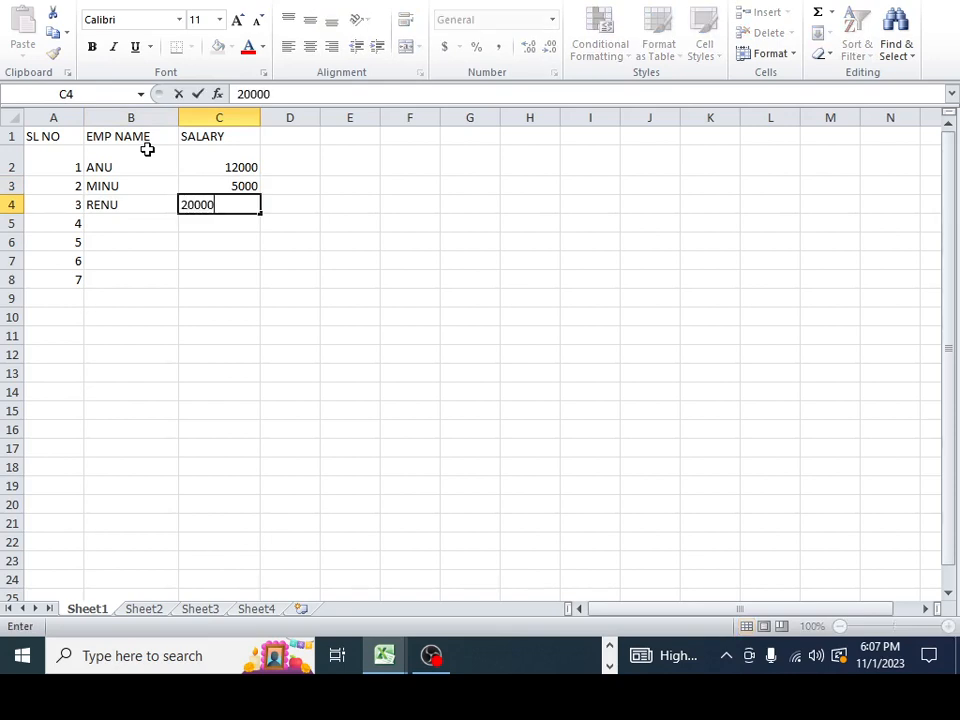
{"action": "key", "text": "Return"}
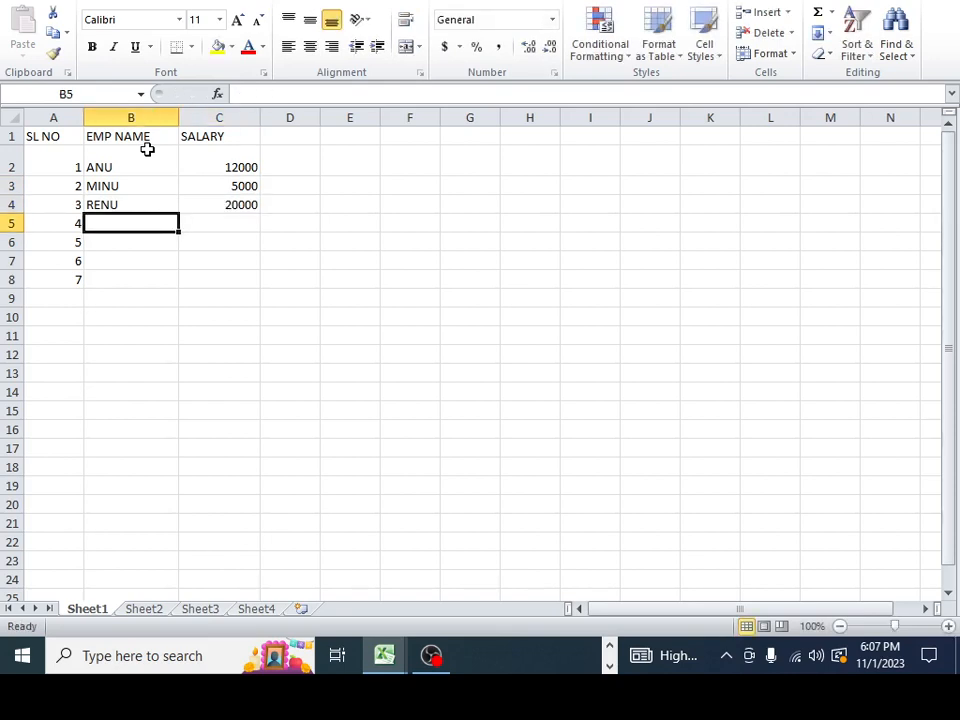
Enter the fourth employee's name in cell B5 and the salary 45000 in C5.
{"action": "type", "text": "MEENA"}
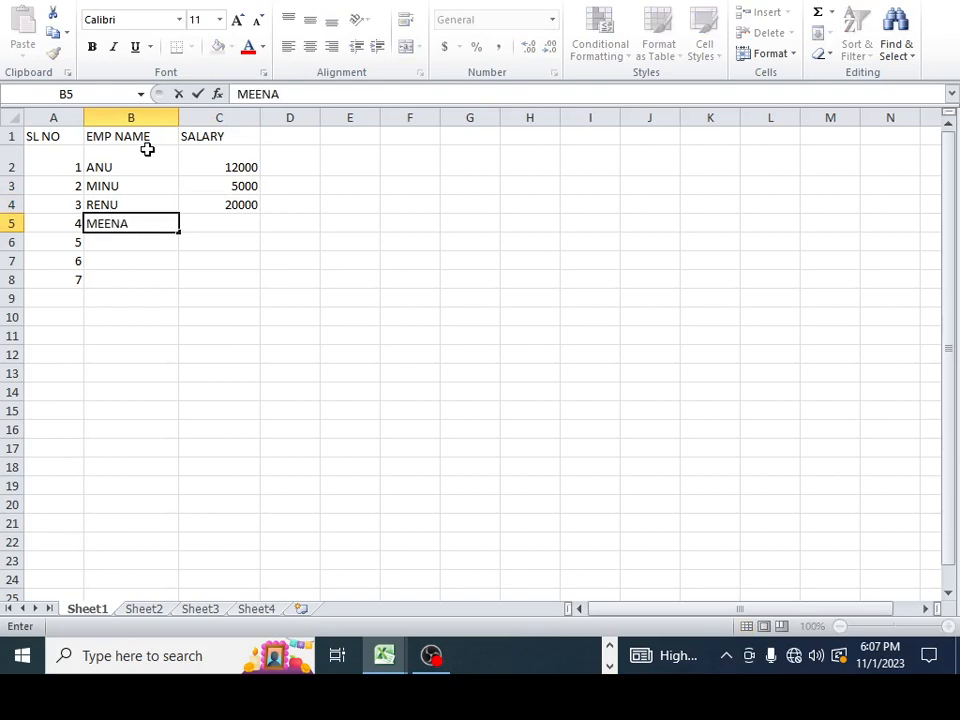
{"action": "key", "text": "Up"}
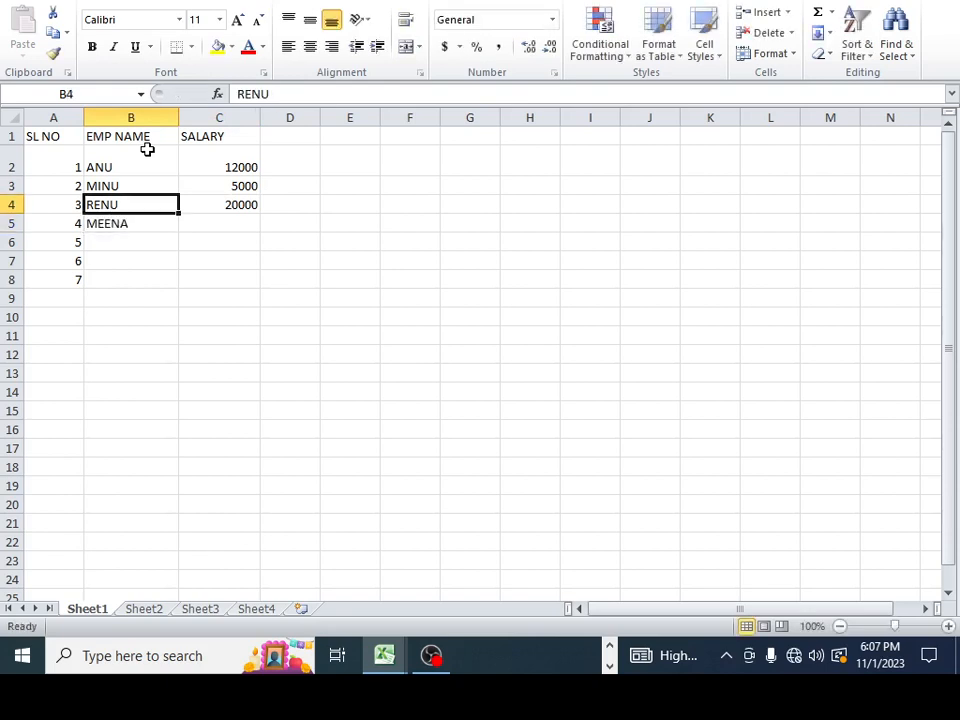
{"action": "key", "text": "Right"}
{"action": "key", "text": "Right"}
{"action": "key", "text": "Down"}
{"action": "key", "text": "Left"}
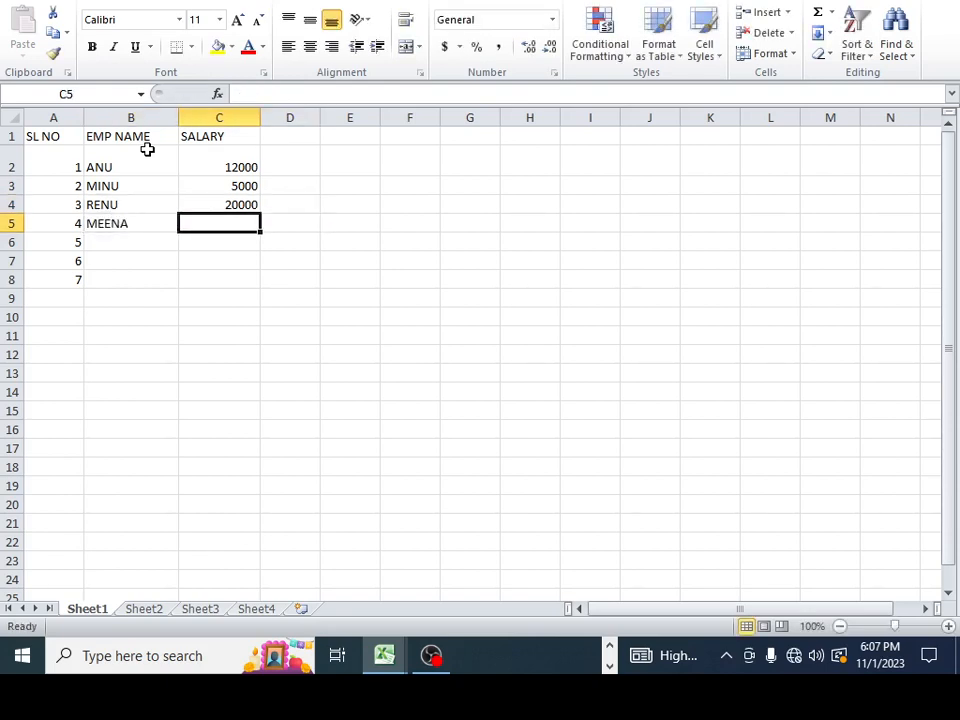
{"action": "type", "text": "4"}
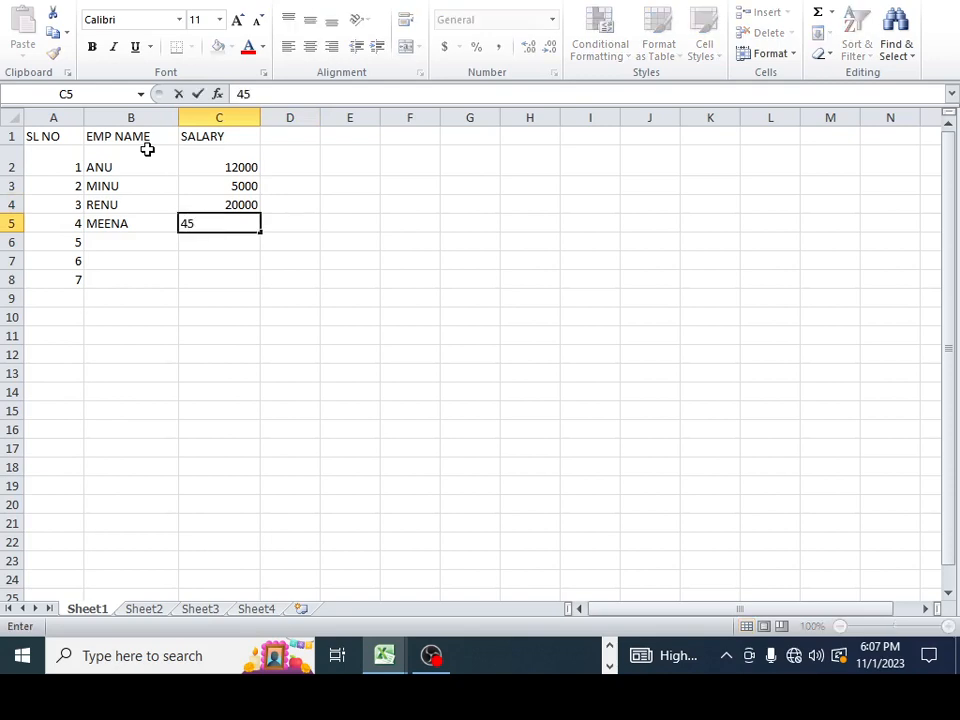
{"action": "type", "text": "5000"}
Clear the unused serial numbers 5 to 7 from cells A6 to A8.
{"action": "left_click", "coordinate": [92, 298]}
{"action": "left_click_drag", "start_coordinate": [73, 242], "coordinate": [75, 274]}
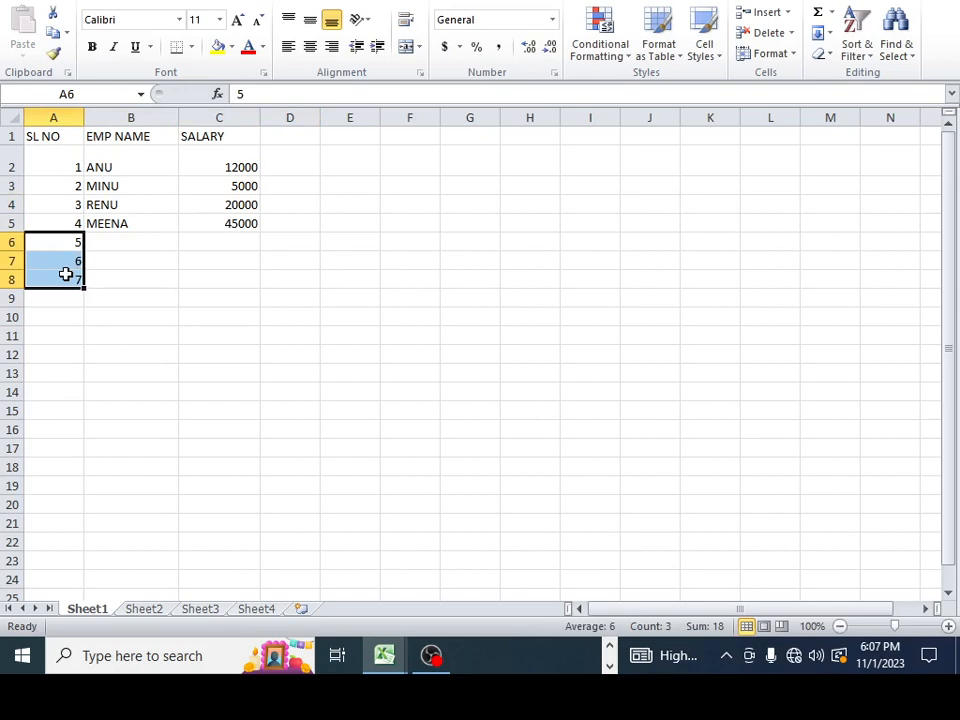
{"action": "key", "text": "Delete"}
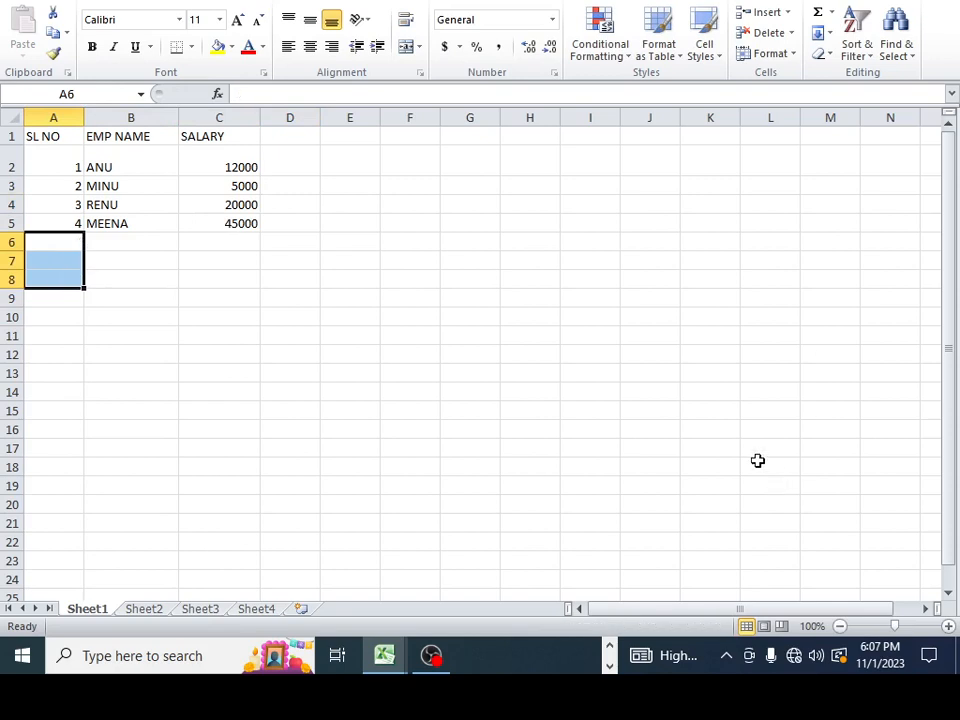
{"action": "left_click", "coordinate": [118, 167]}
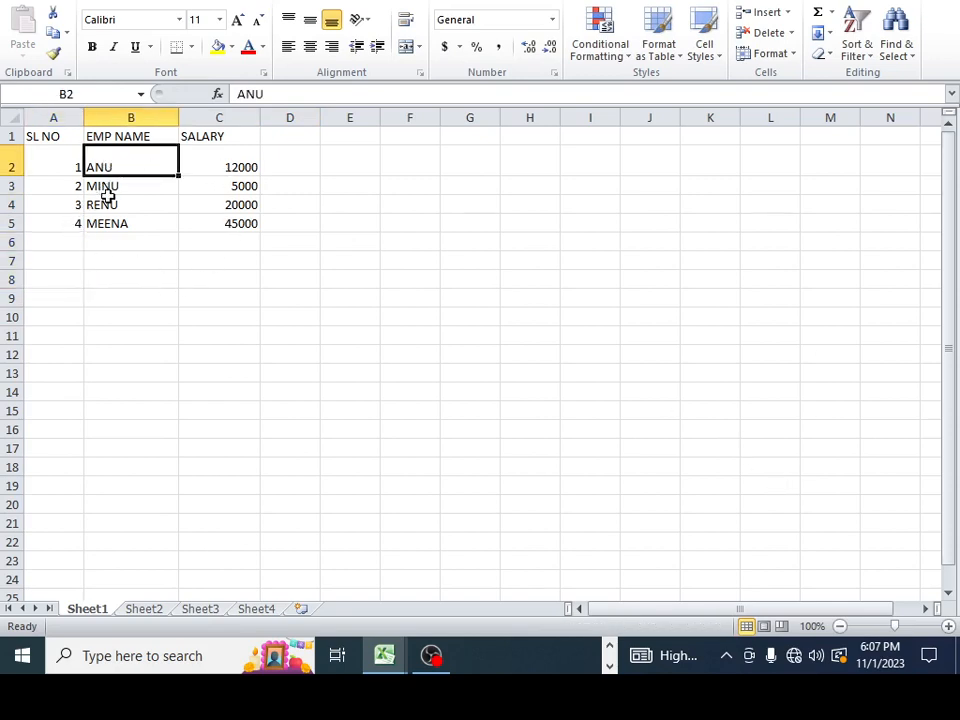
{"action": "left_click", "coordinate": [116, 240]}
{"action": "left_click", "coordinate": [127, 167]}
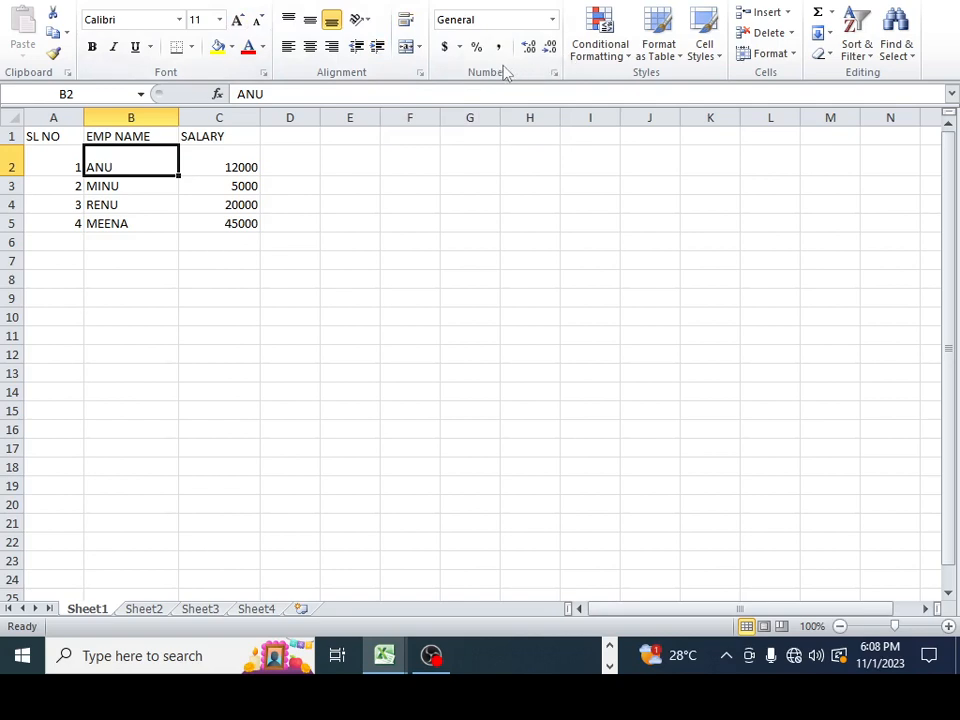
{"action": "left_click", "coordinate": [456, 241]}
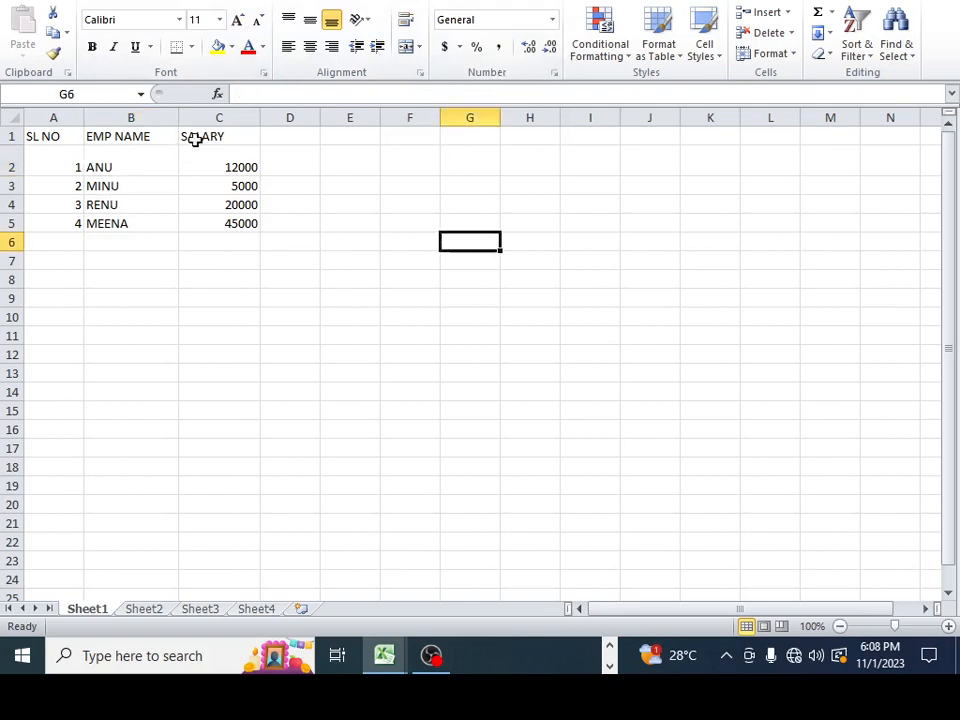
{"action": "left_click_drag", "start_coordinate": [224, 131], "coordinate": [248, 224]}
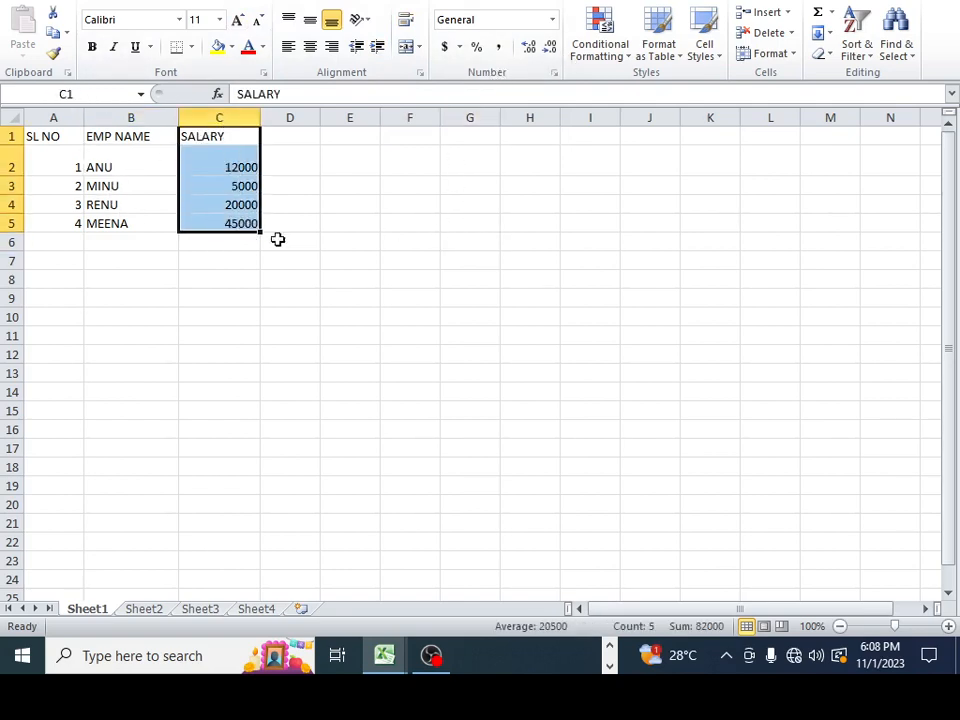
{"action": "left_click", "coordinate": [555, 76]}
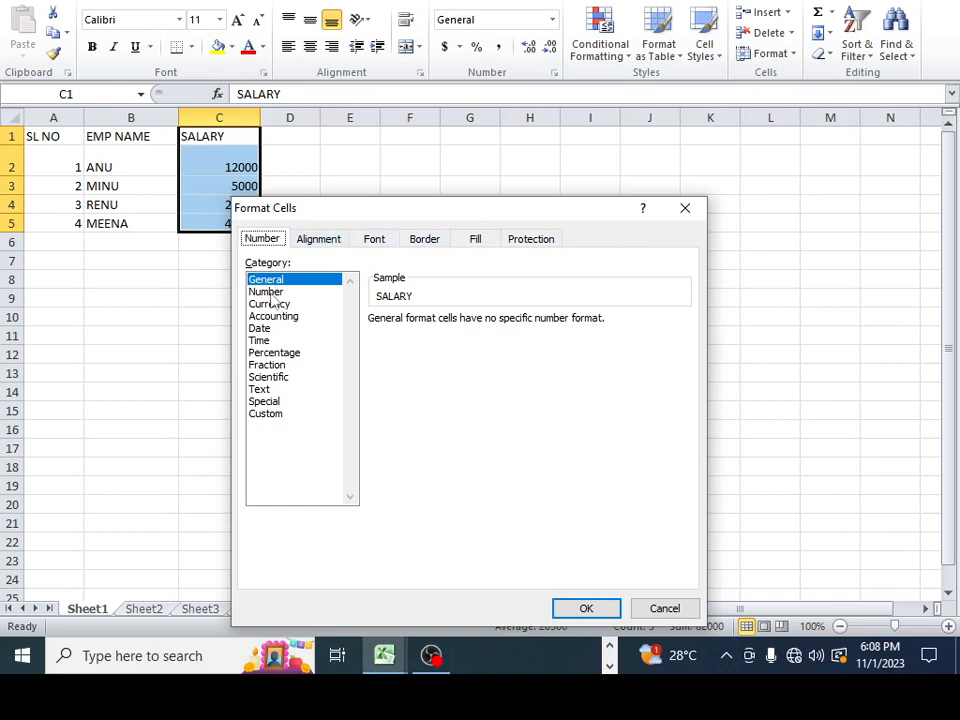
{"action": "left_click", "coordinate": [656, 608]}
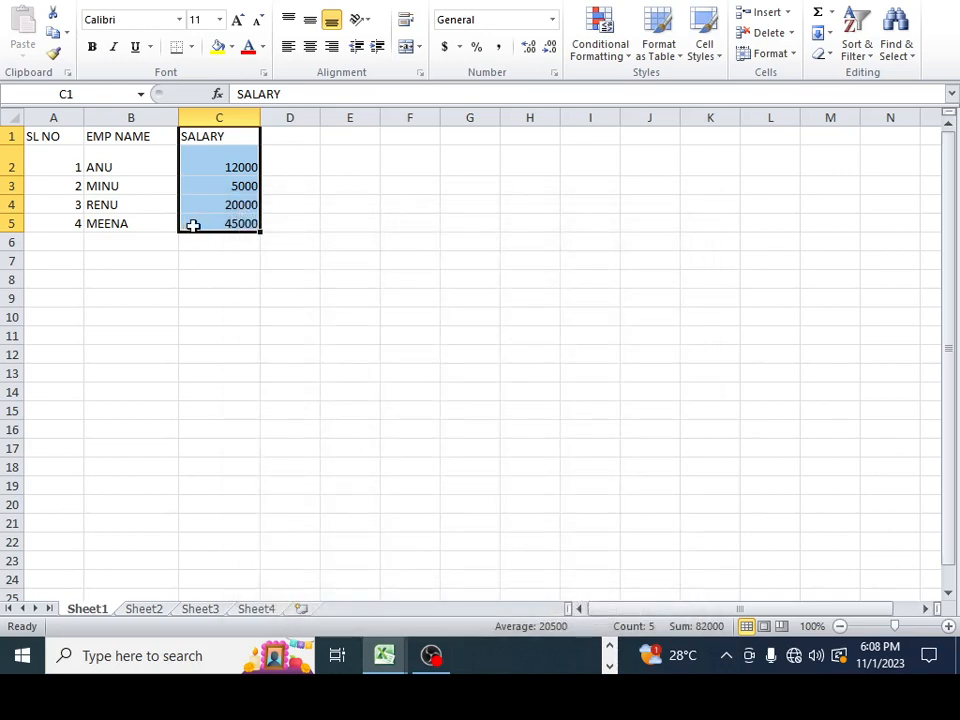
Open the cell format settings for the first salary in C2 and choose the Number category.
{"action": "left_click", "coordinate": [195, 223]}
{"action": "left_click_drag", "start_coordinate": [223, 175], "coordinate": [240, 235]}
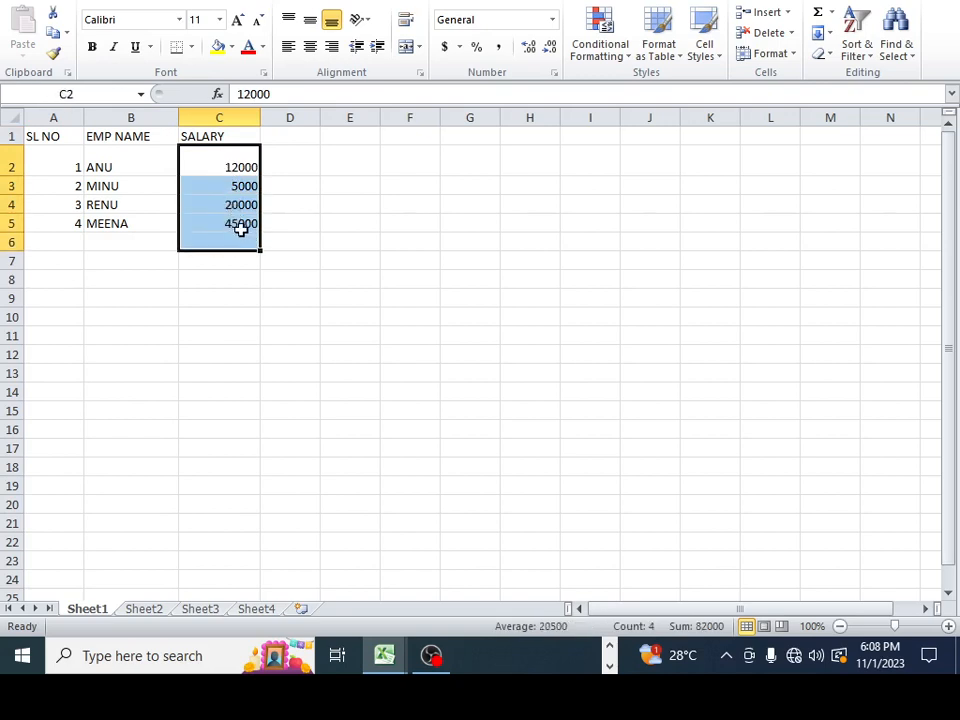
{"action": "left_click", "coordinate": [243, 216]}
{"action": "left_click_drag", "start_coordinate": [238, 167], "coordinate": [234, 216]}
{"action": "left_click", "coordinate": [236, 165]}
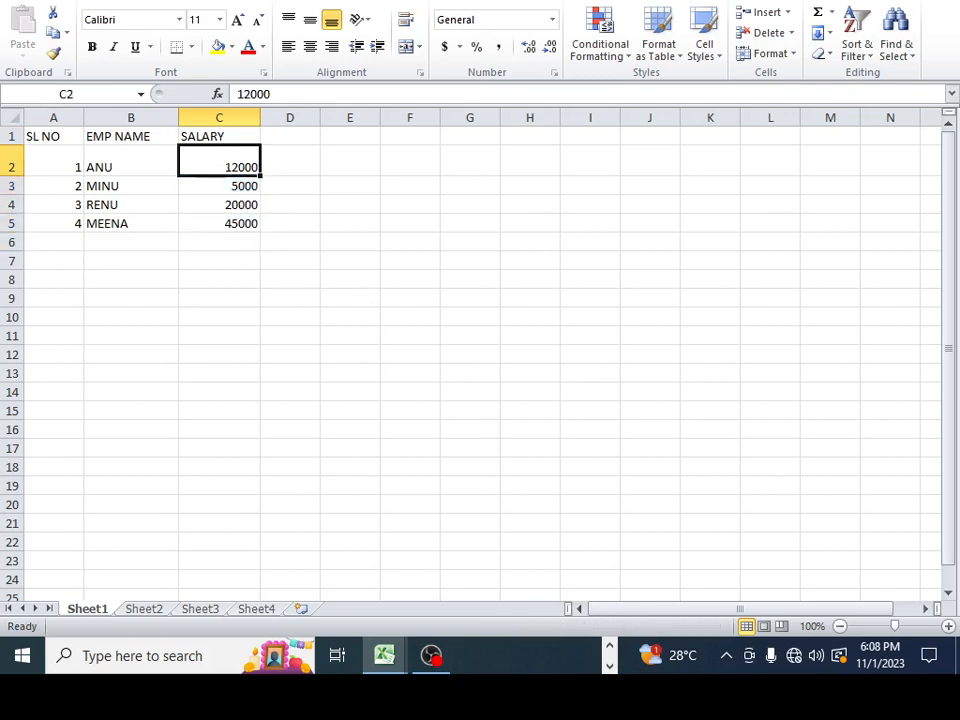
{"action": "left_click", "coordinate": [554, 74]}
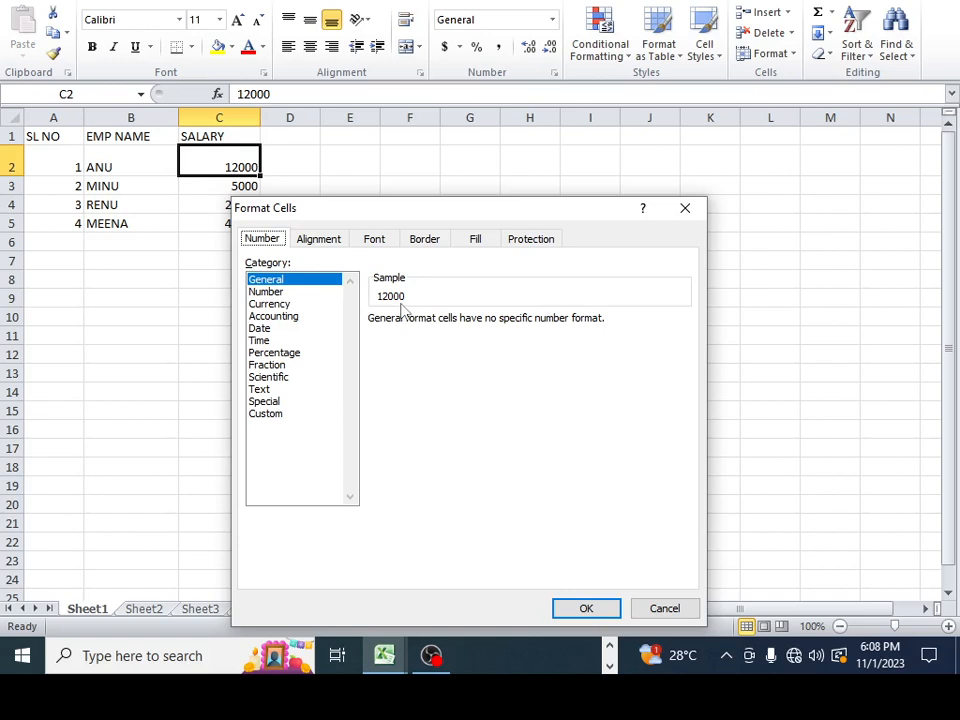
{"action": "left_click", "coordinate": [266, 291]}
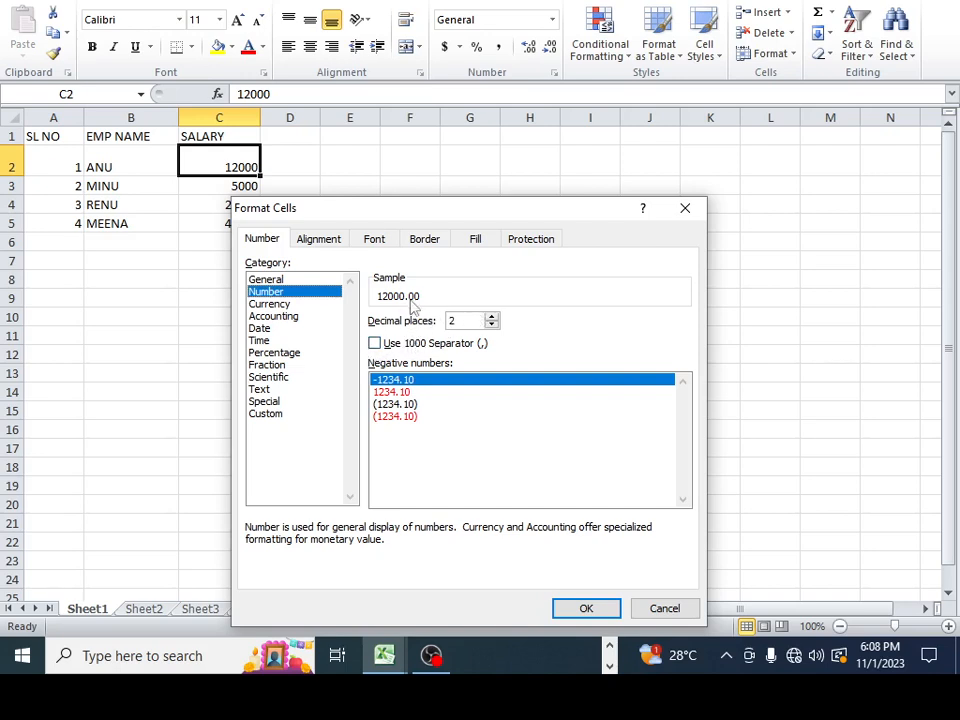
Raise the Number format's decimal places to 5 and bring them back to 2.
{"action": "left_click", "coordinate": [491, 317]}
{"action": "left_click", "coordinate": [491, 317]}
{"action": "left_click", "coordinate": [491, 317]}
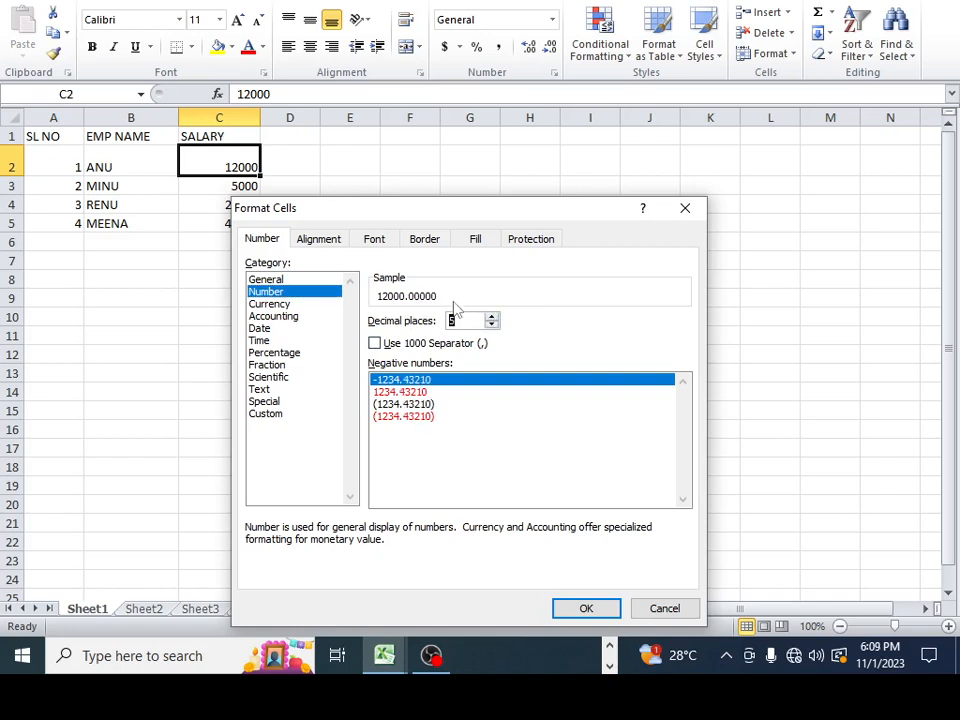
{"action": "left_click", "coordinate": [491, 325]}
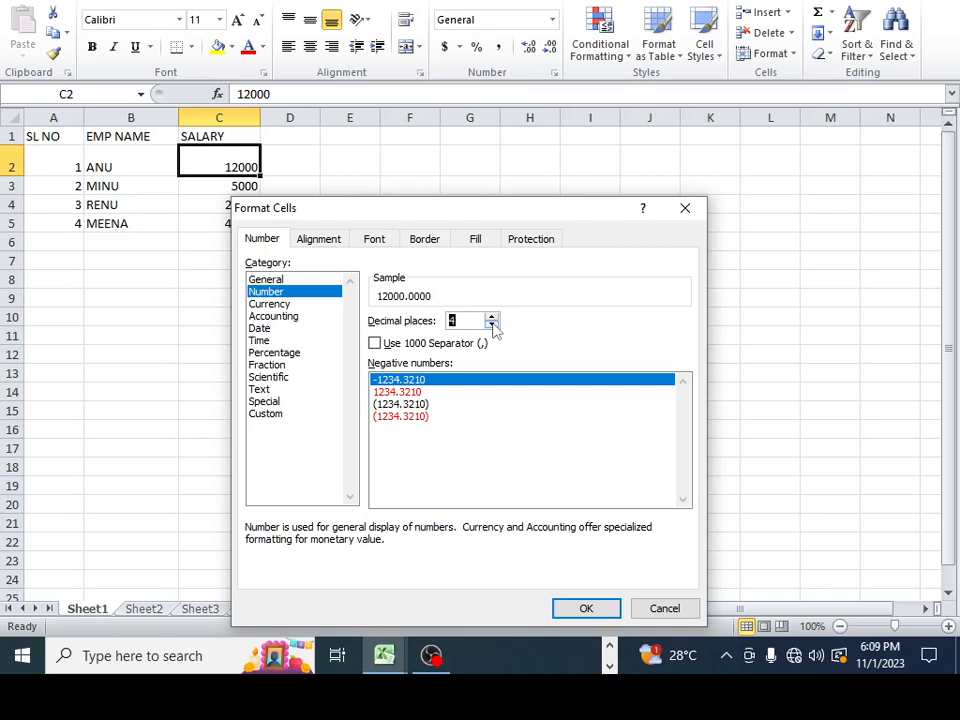
{"action": "left_click", "coordinate": [491, 325]}
{"action": "left_click", "coordinate": [491, 325]}
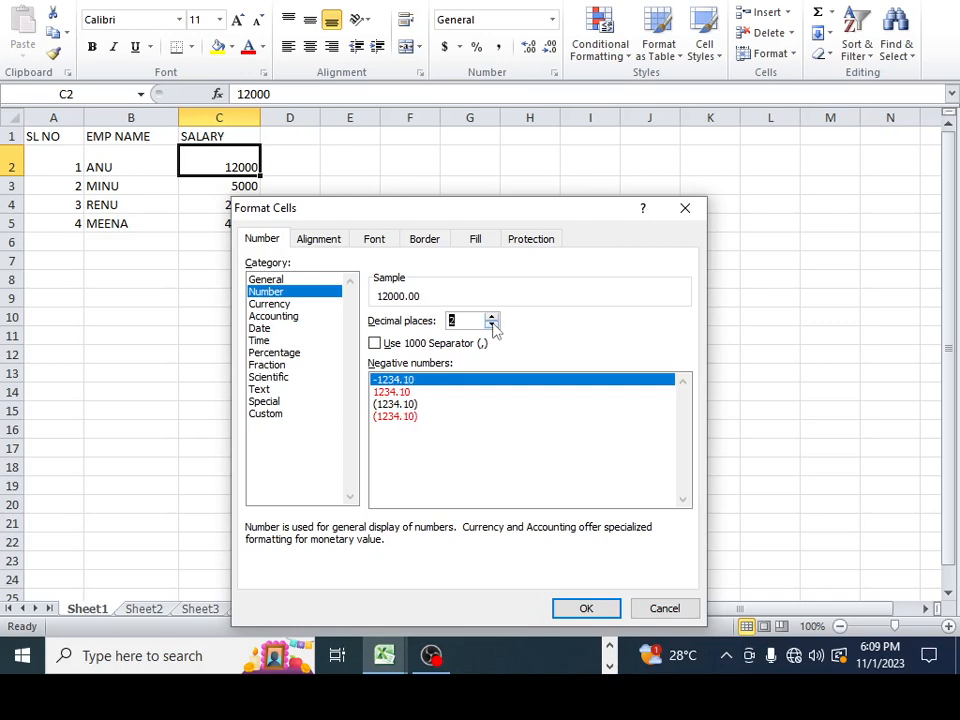
Preview the Currency and Accounting formats for the salary, browse the Accounting currency symbols and keep $.
{"action": "left_click", "coordinate": [272, 304]}
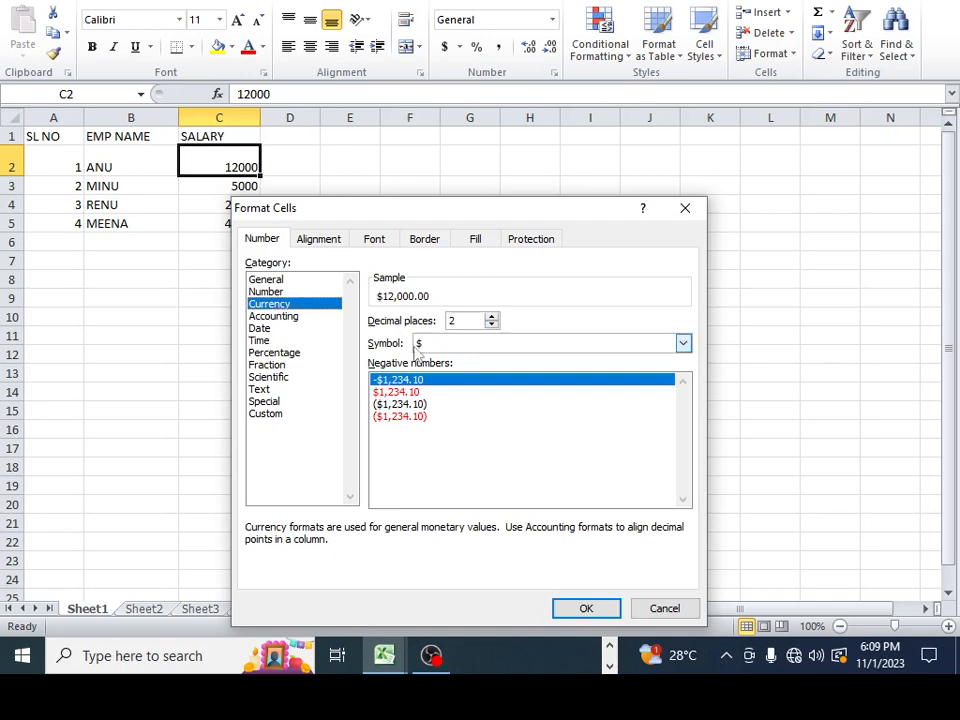
{"action": "left_click", "coordinate": [279, 317]}
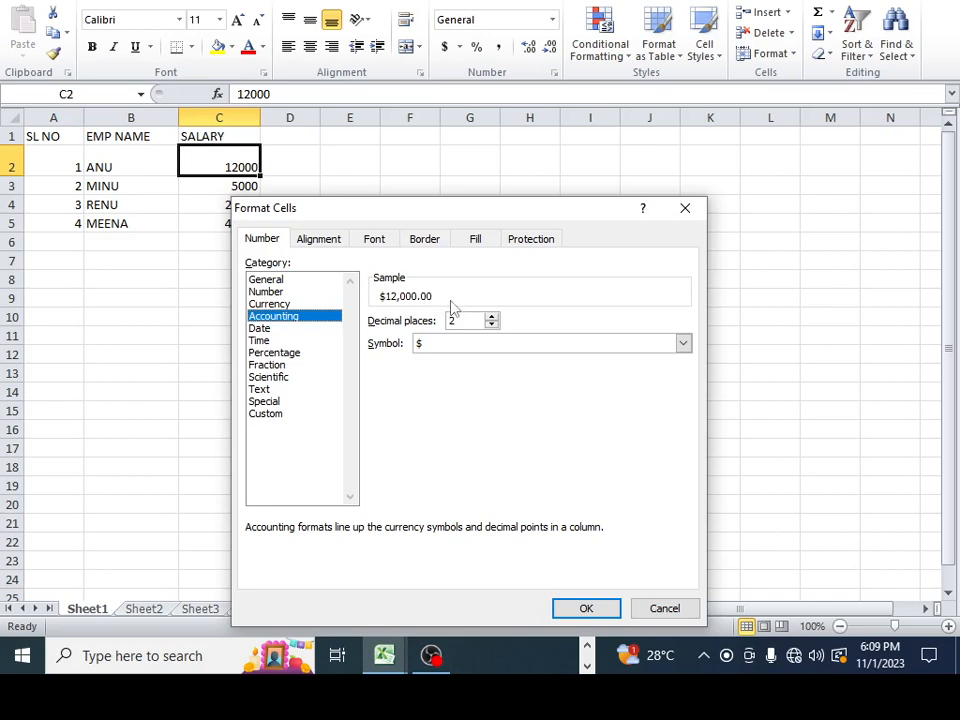
{"action": "left_click", "coordinate": [683, 345]}
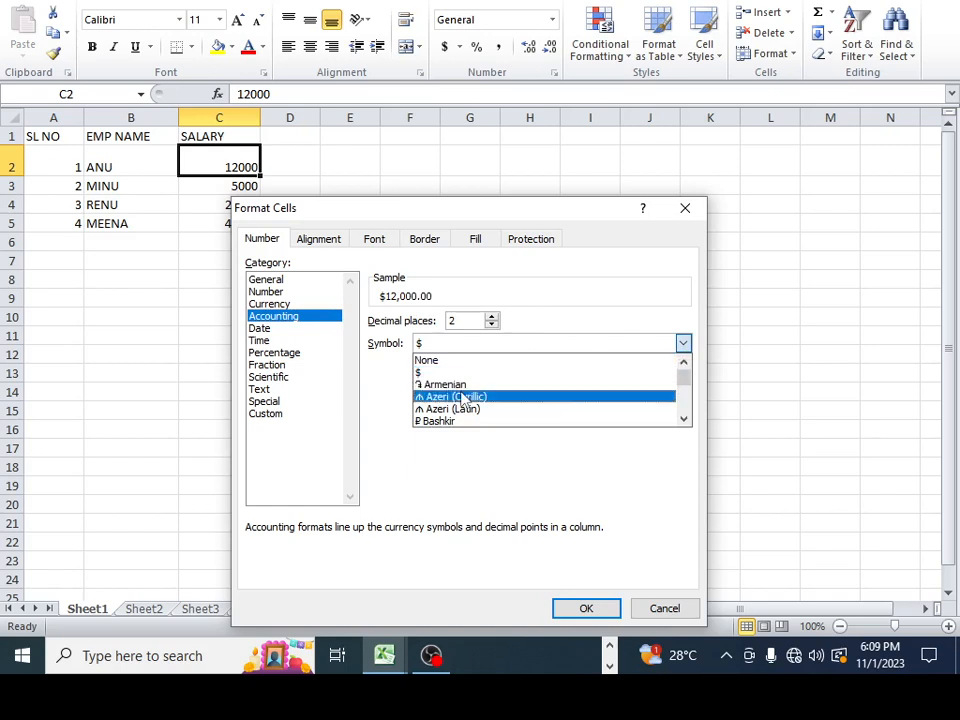
{"action": "scroll", "coordinate": [484, 397], "scroll_direction": "down", "scroll_amount": 8}
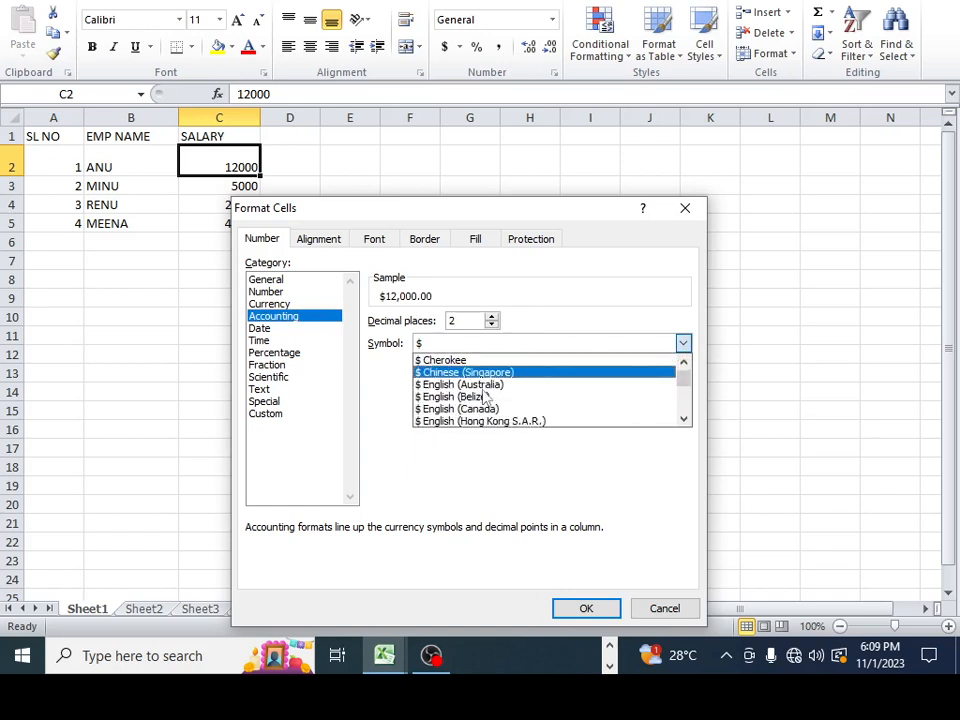
{"action": "scroll", "coordinate": [484, 399], "scroll_direction": "up", "scroll_amount": 2}
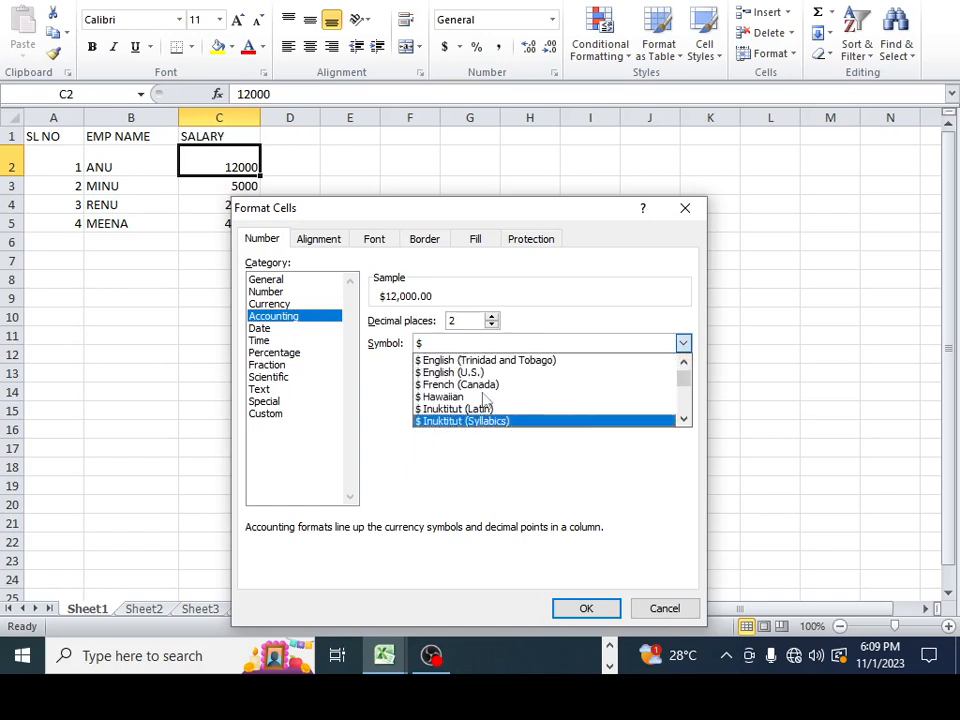
{"action": "scroll", "coordinate": [484, 399], "scroll_direction": "down", "scroll_amount": 1}
{"action": "scroll", "coordinate": [484, 397], "scroll_direction": "down", "scroll_amount": 15}
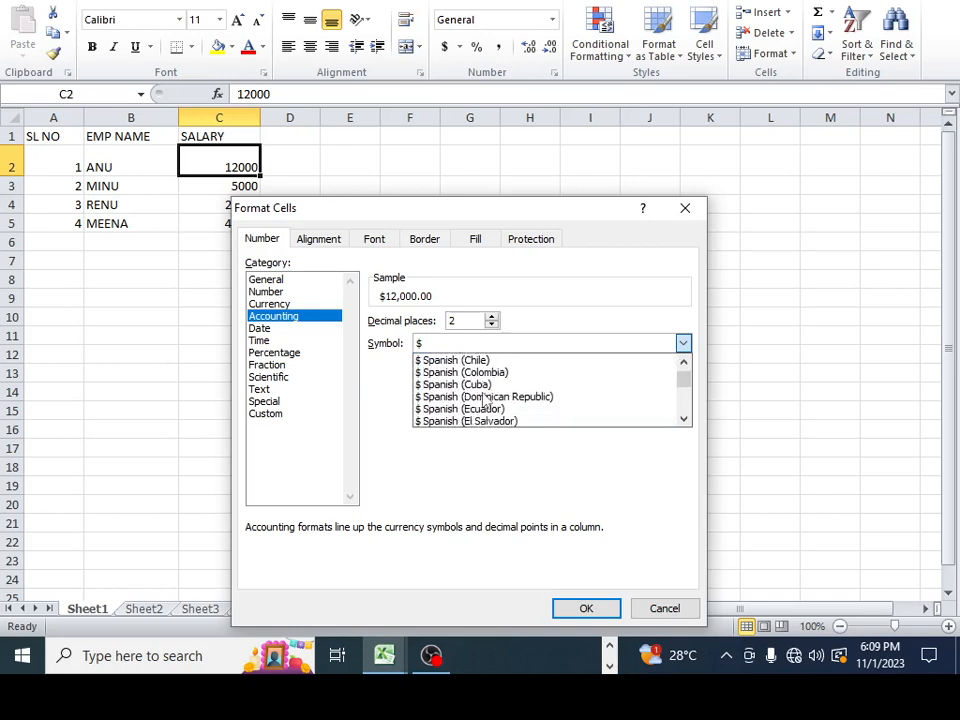
{"action": "scroll", "coordinate": [484, 397], "scroll_direction": "up", "scroll_amount": 20}
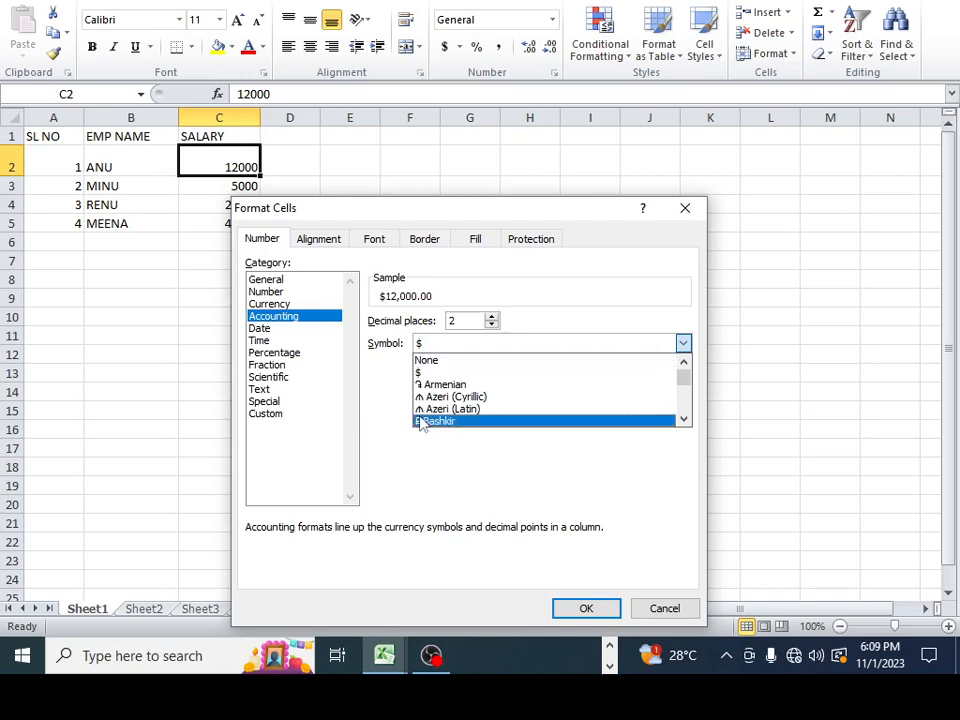
{"action": "left_click", "coordinate": [422, 373]}
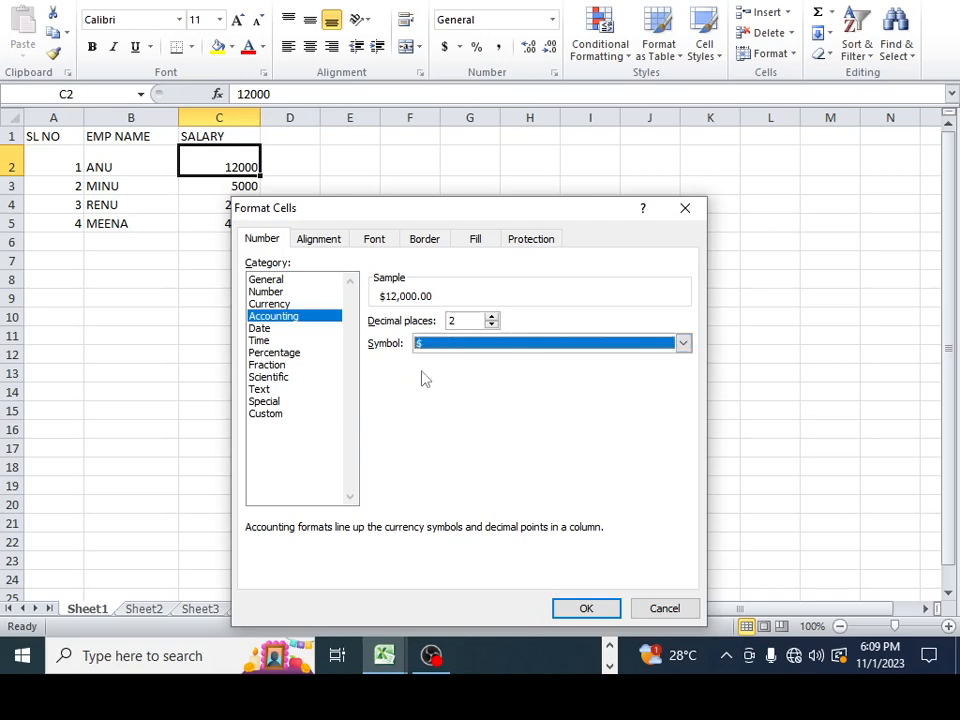
Preview the Date, Time, Percentage, Fraction, Scientific and Text formats on the first salary.
{"action": "left_click", "coordinate": [262, 328]}
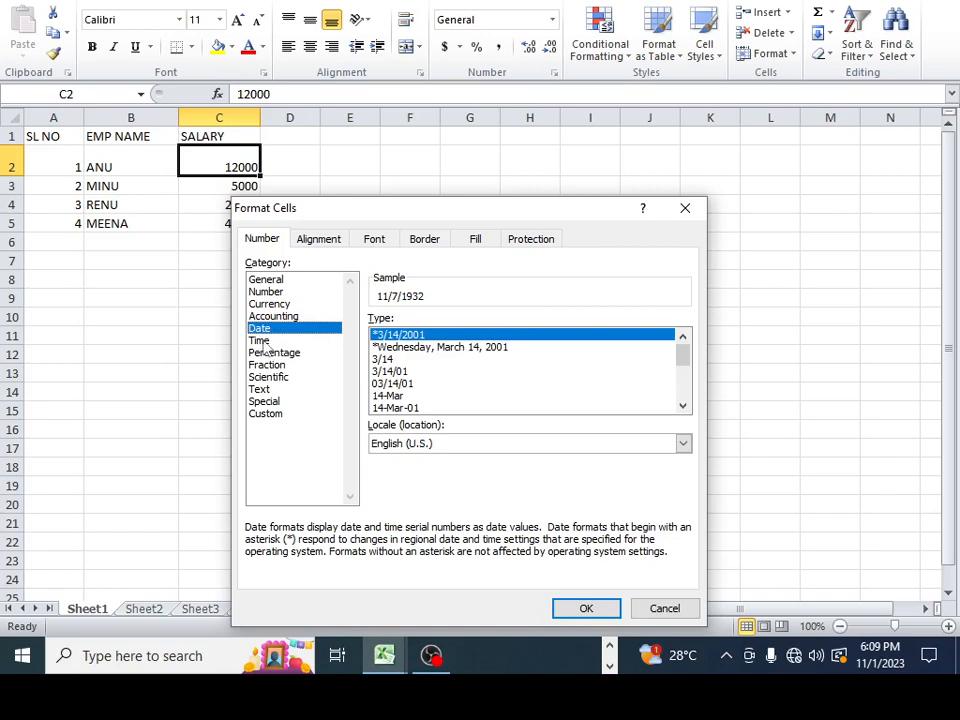
{"action": "left_click", "coordinate": [268, 341]}
{"action": "left_click", "coordinate": [290, 356]}
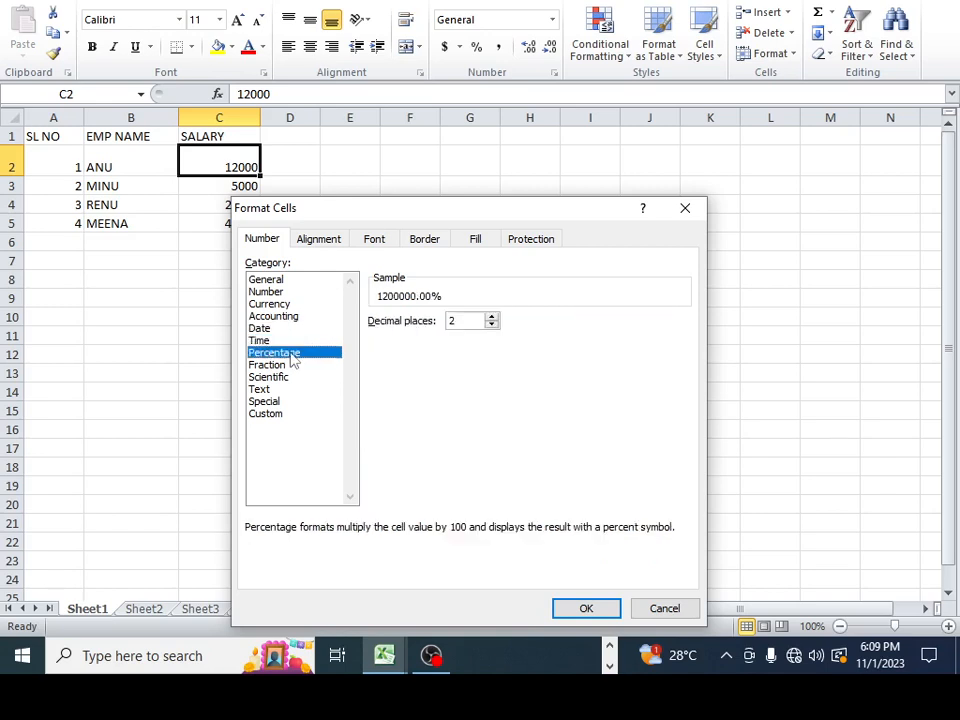
{"action": "left_click", "coordinate": [267, 365]}
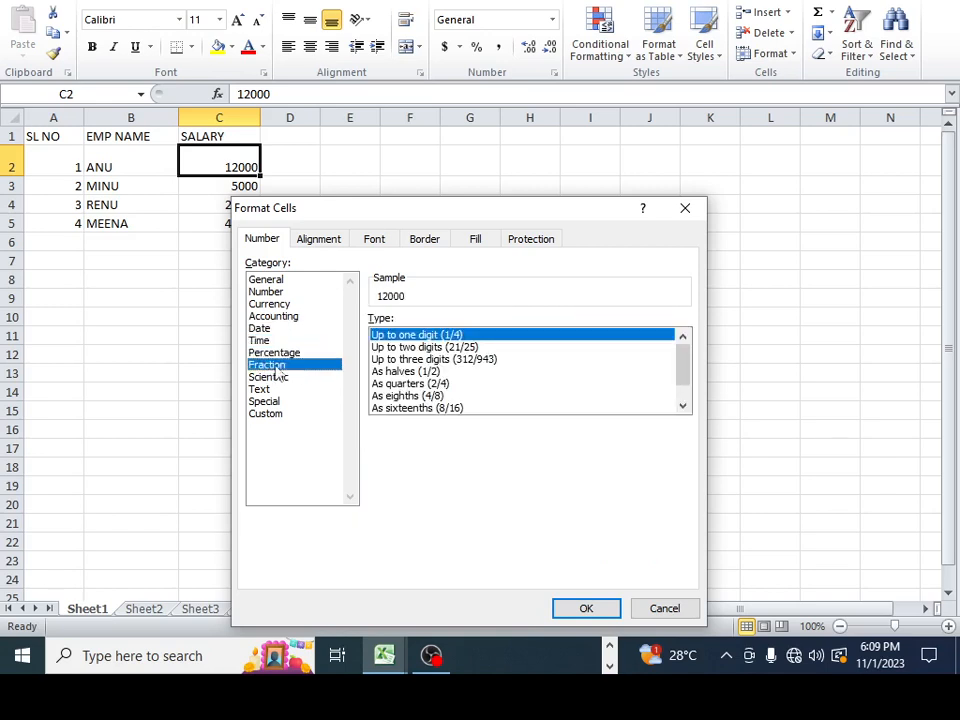
{"action": "left_click", "coordinate": [276, 379]}
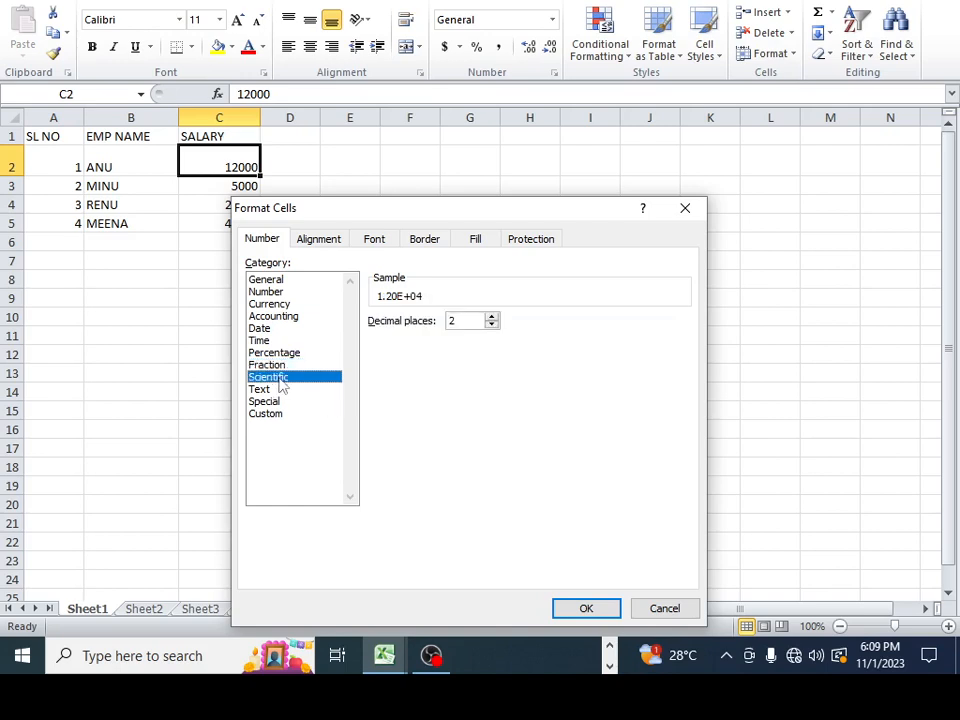
{"action": "left_click", "coordinate": [260, 390]}
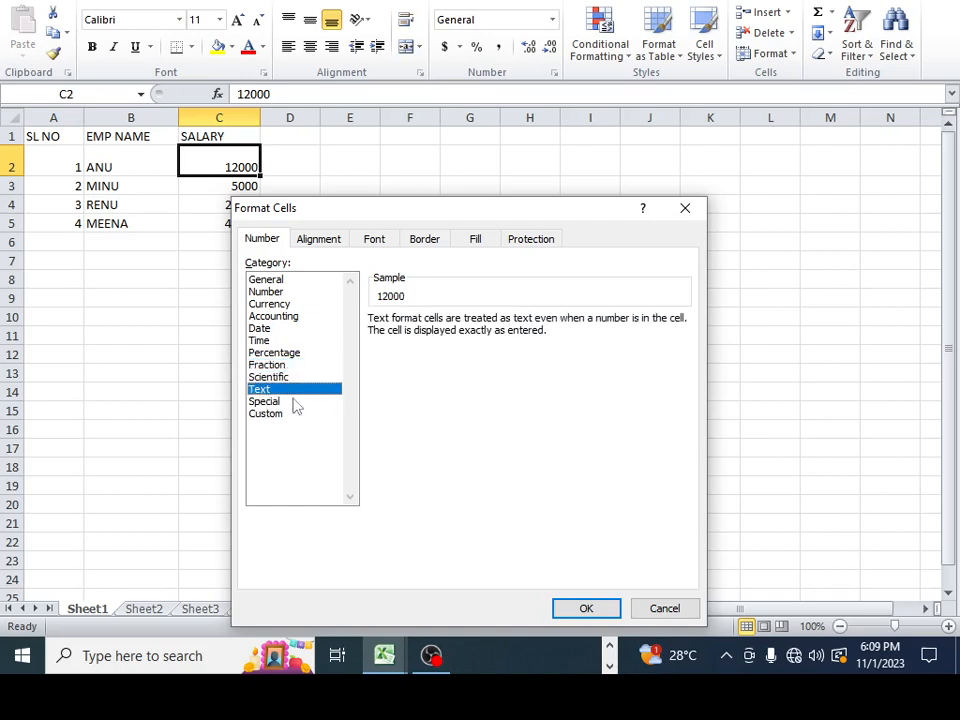
Preview the Special format types Zip Code, Zip Code + 4, Phone Number and Social Security Number on the salary.
{"action": "left_click", "coordinate": [277, 404]}
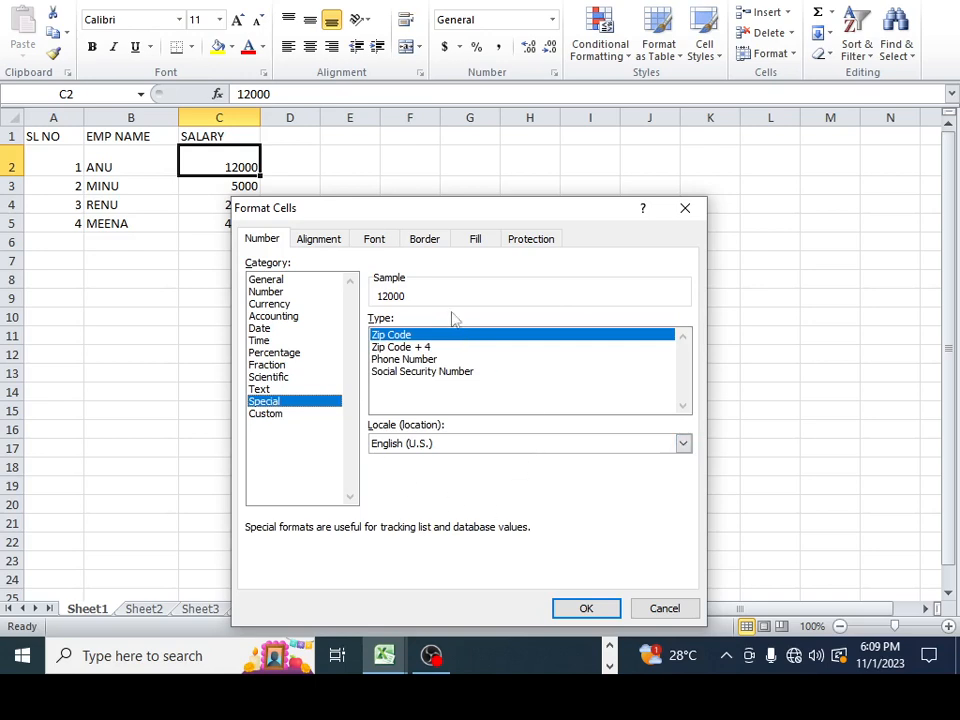
{"action": "left_click", "coordinate": [384, 349]}
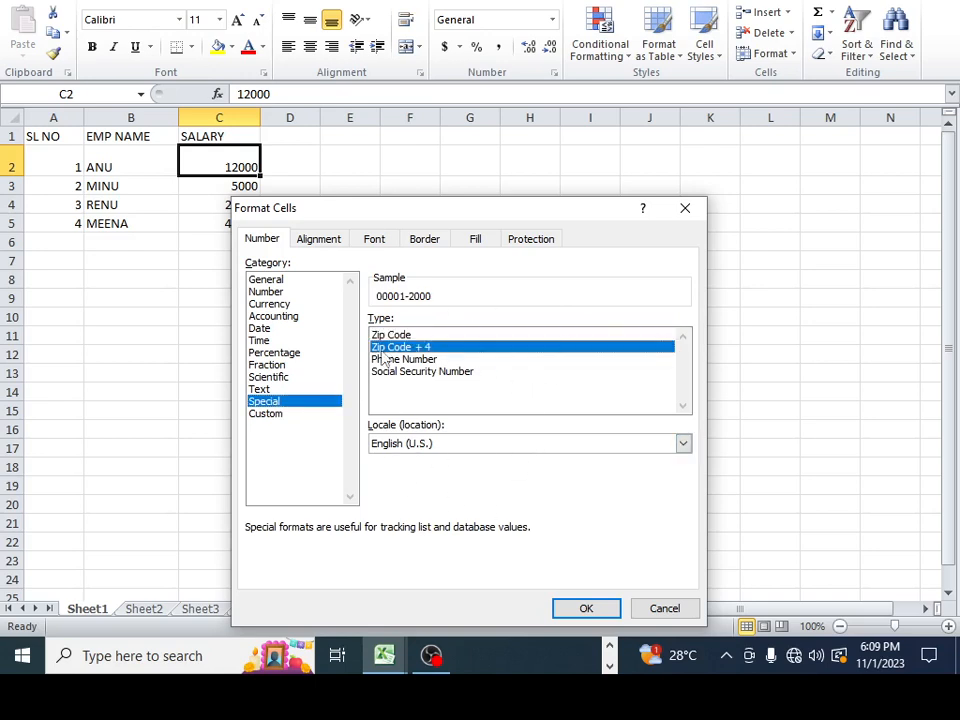
{"action": "left_click", "coordinate": [396, 361]}
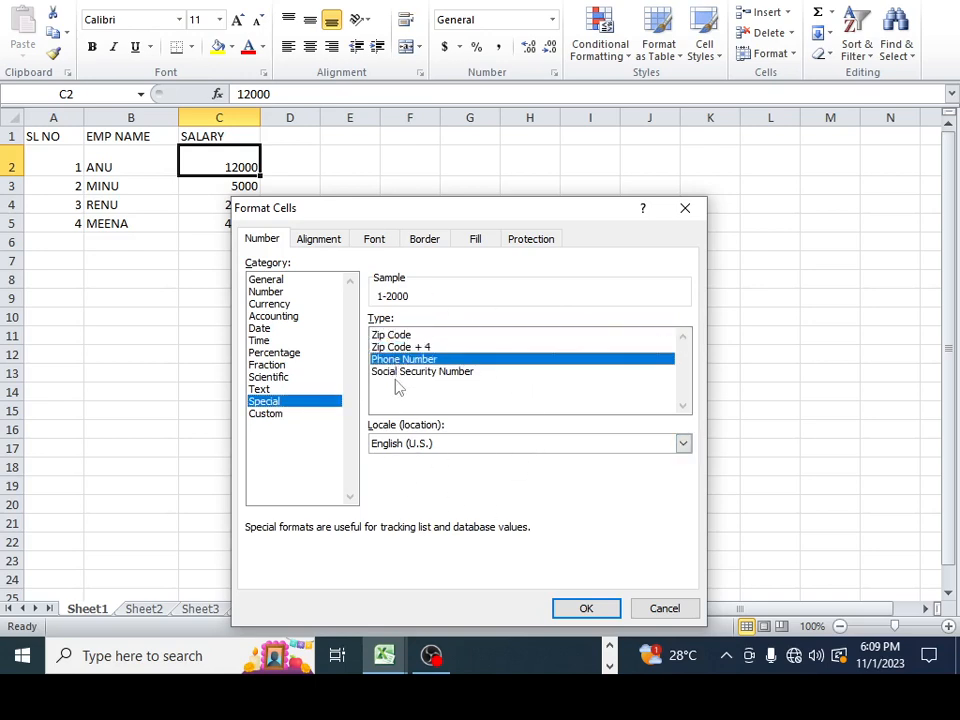
{"action": "left_click", "coordinate": [402, 373]}
{"action": "left_click", "coordinate": [401, 359]}
{"action": "left_click", "coordinate": [401, 347]}
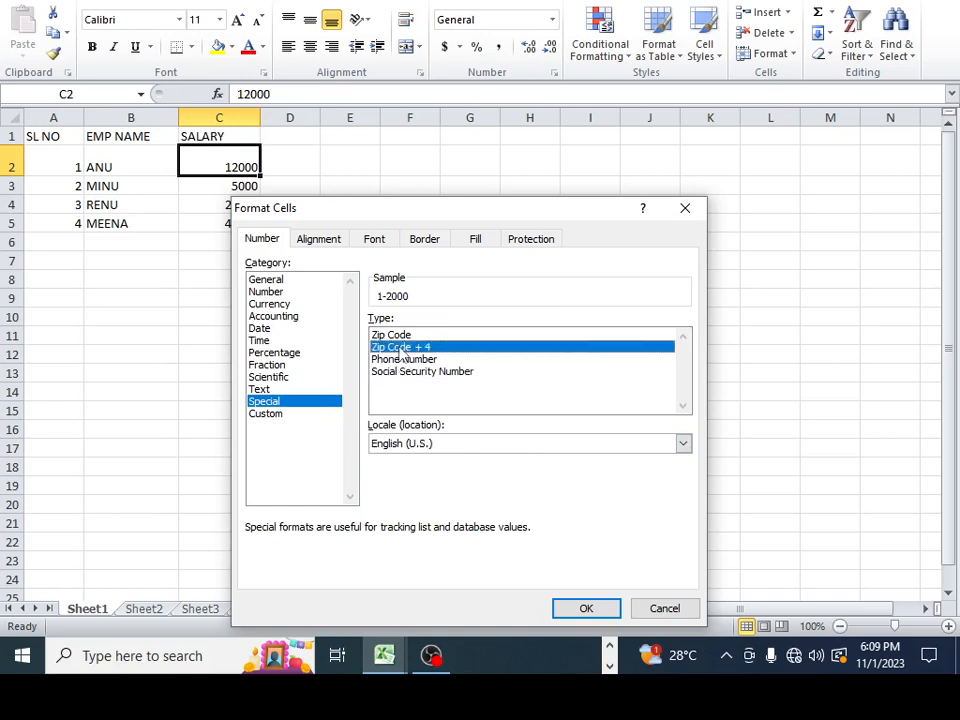
{"action": "left_click", "coordinate": [401, 335]}
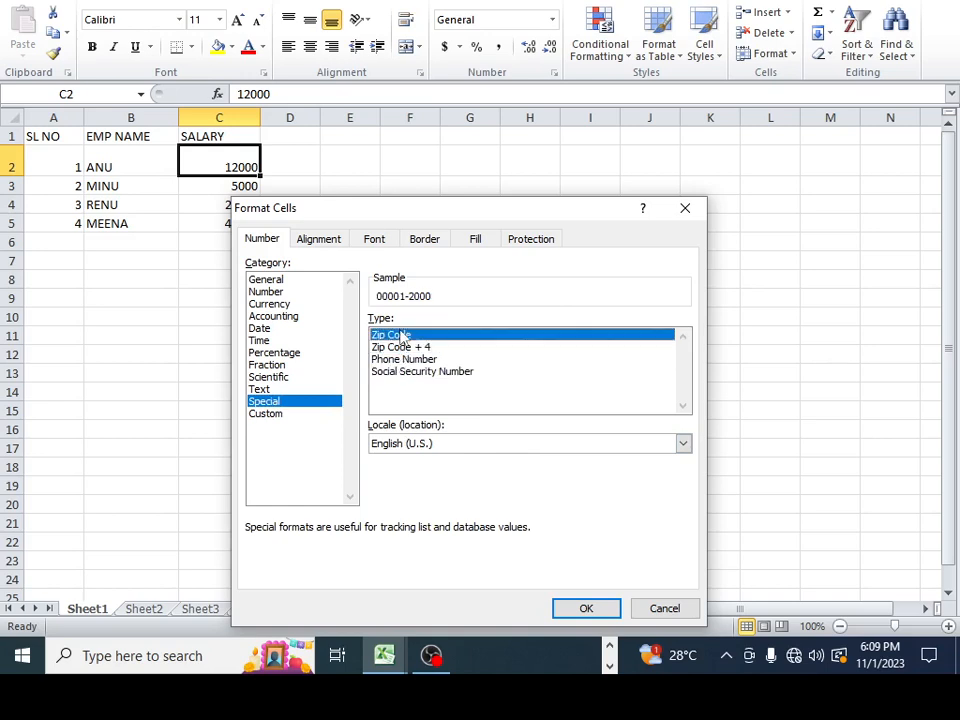
Preview several Custom format codes on the salary, including the red-negative and dollar codes, 0.00 and 0.
{"action": "left_click", "coordinate": [276, 416]}
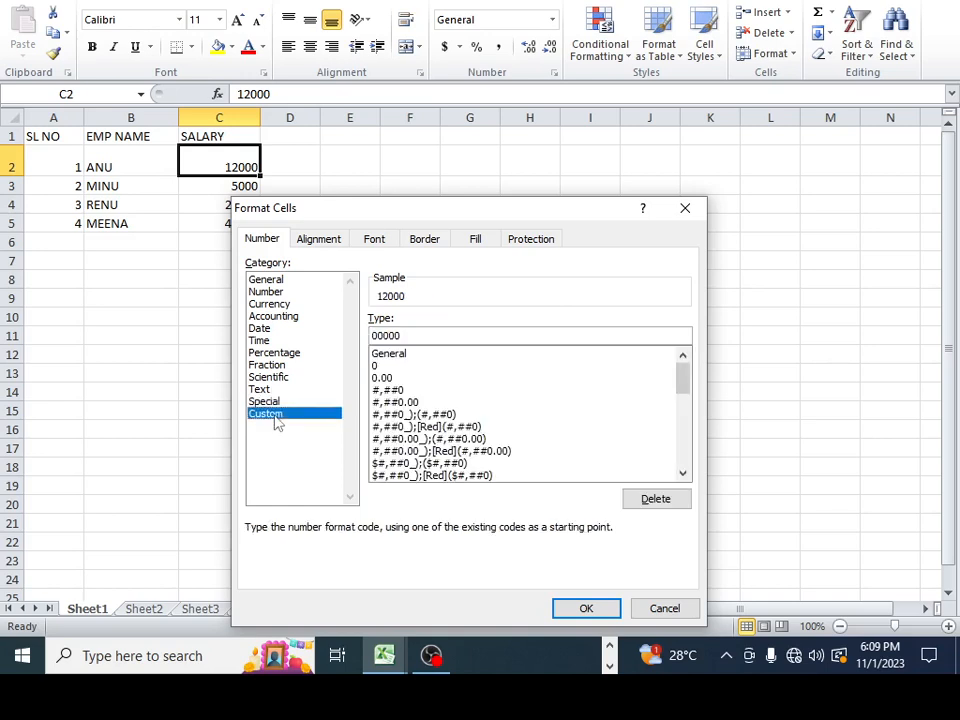
{"action": "left_click", "coordinate": [420, 416]}
{"action": "left_click", "coordinate": [419, 451]}
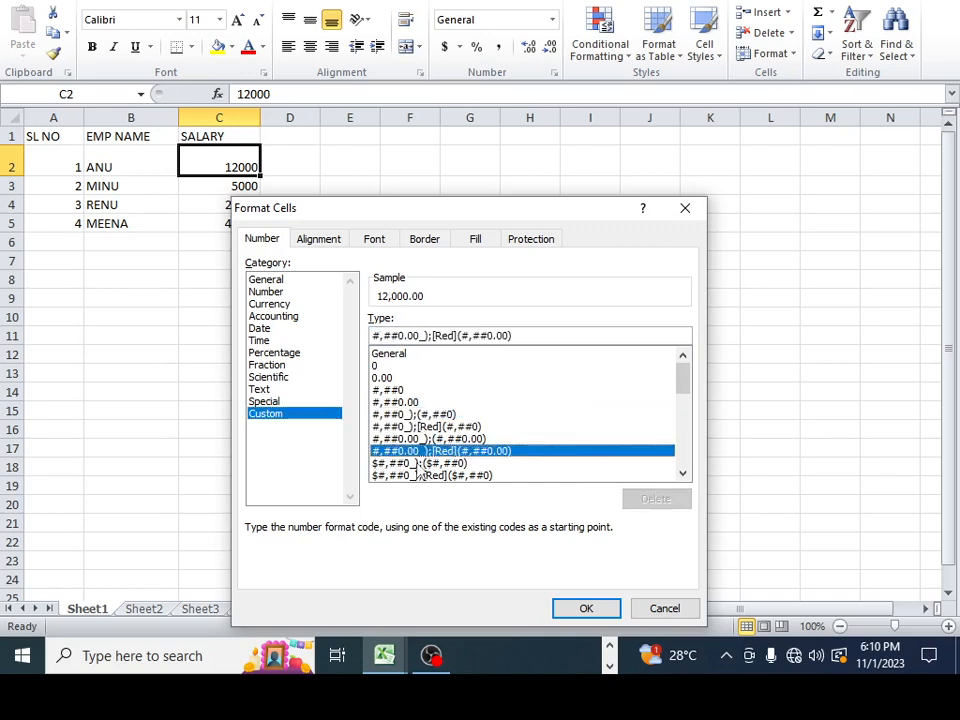
{"action": "left_click", "coordinate": [414, 466]}
{"action": "left_click", "coordinate": [414, 476]}
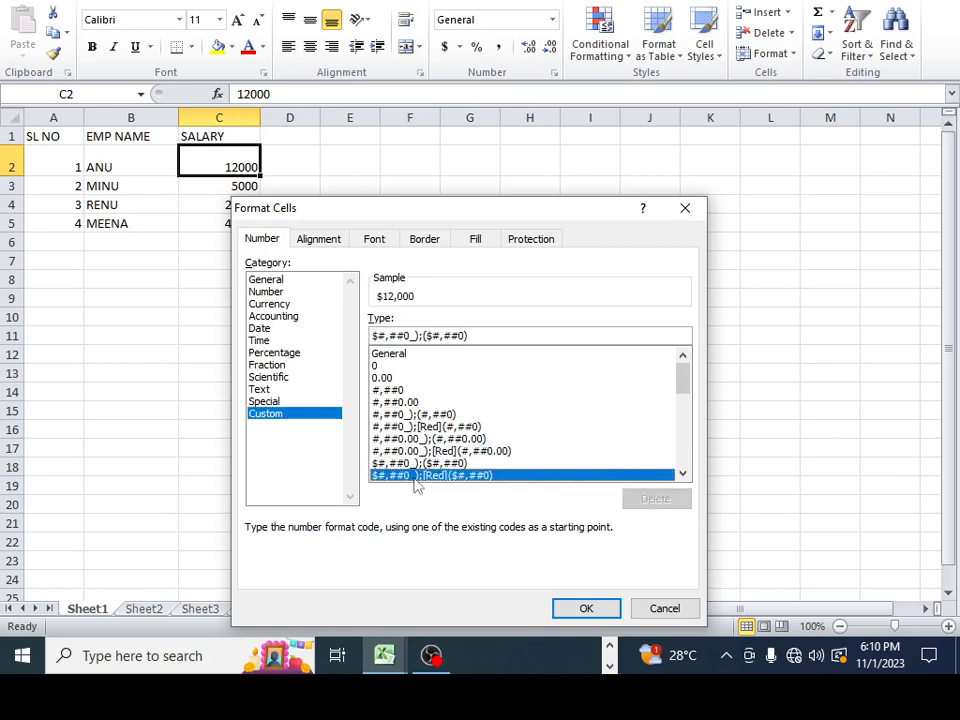
{"action": "left_click", "coordinate": [385, 378]}
{"action": "left_click", "coordinate": [378, 366]}
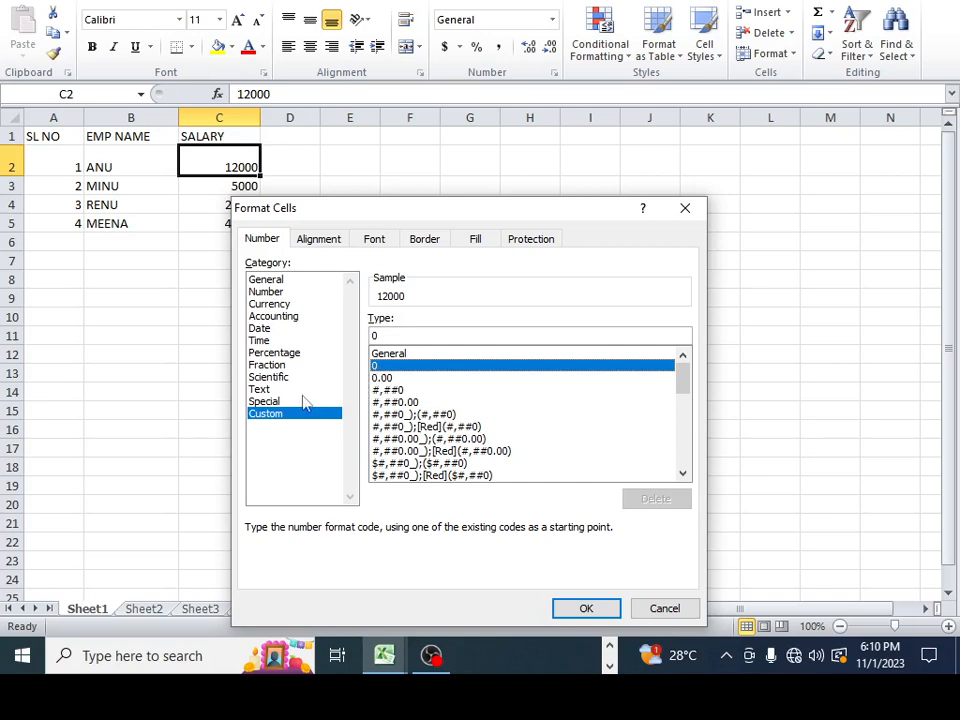
Apply the Currency format with 2 decimal places and the $ symbol to cell C2, leaving its horizontal alignment at General.
{"action": "left_click", "coordinate": [262, 292]}
{"action": "left_click", "coordinate": [296, 304]}
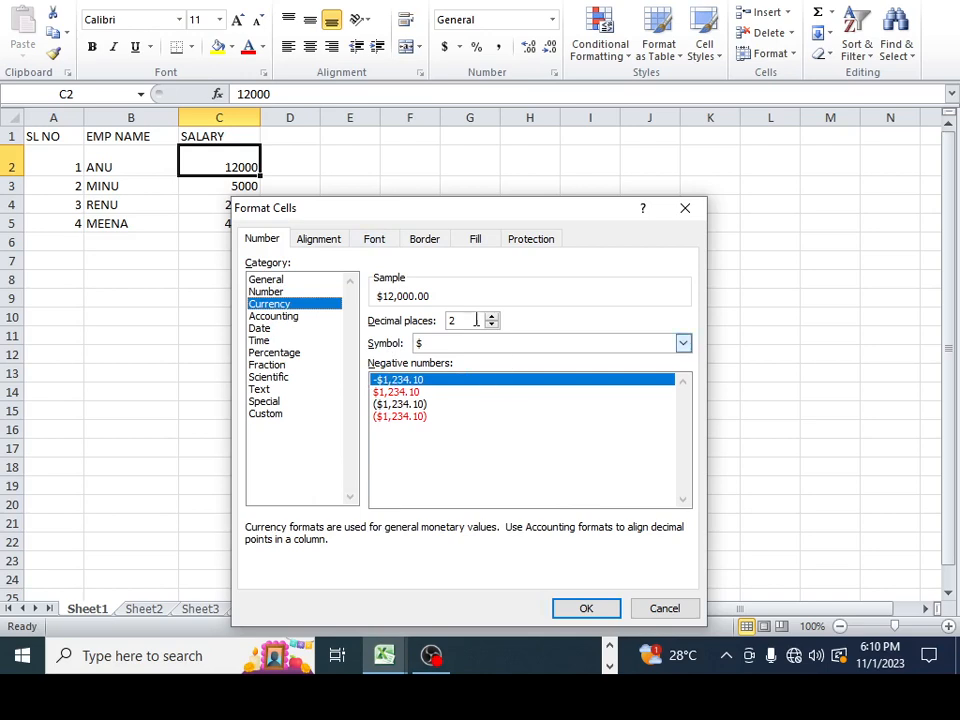
{"action": "left_click", "coordinate": [316, 240]}
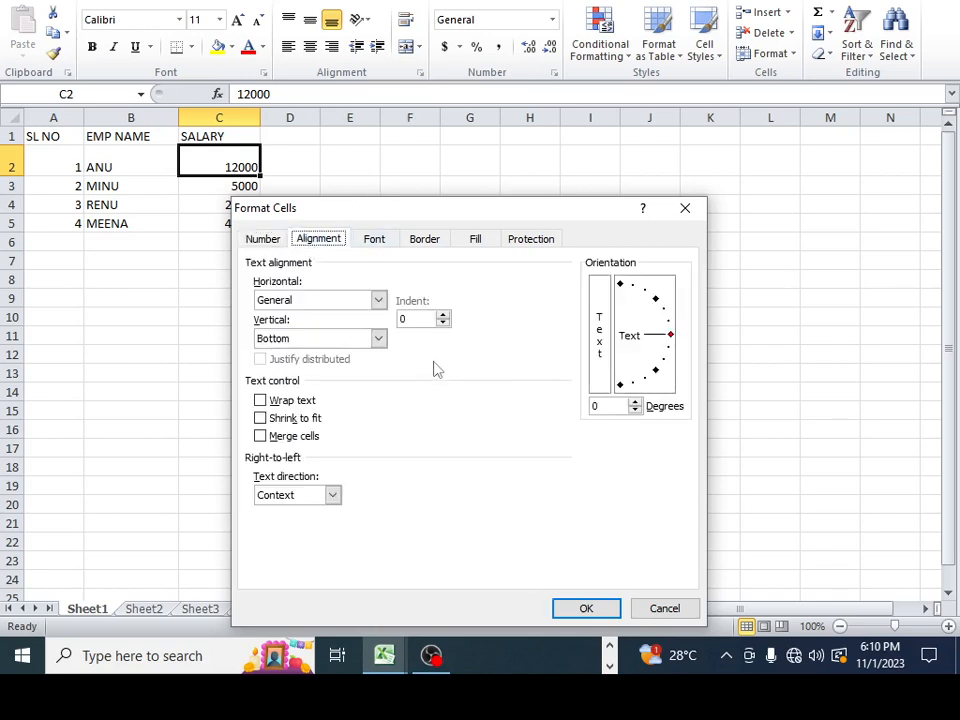
{"action": "left_click_drag", "start_coordinate": [390, 208], "coordinate": [530, 226]}
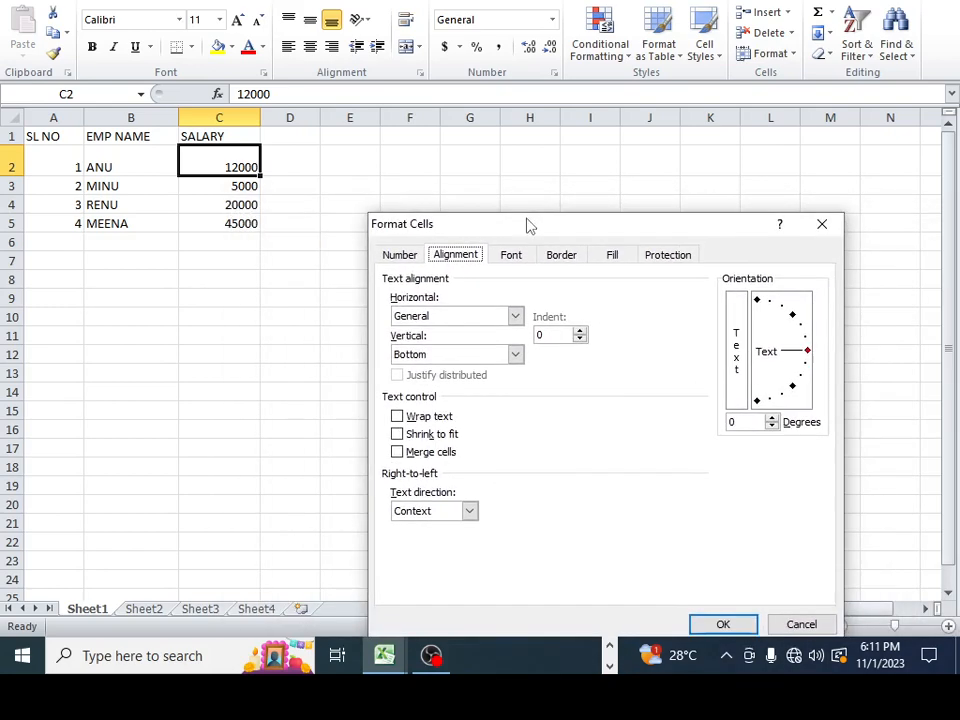
{"action": "left_click", "coordinate": [515, 315]}
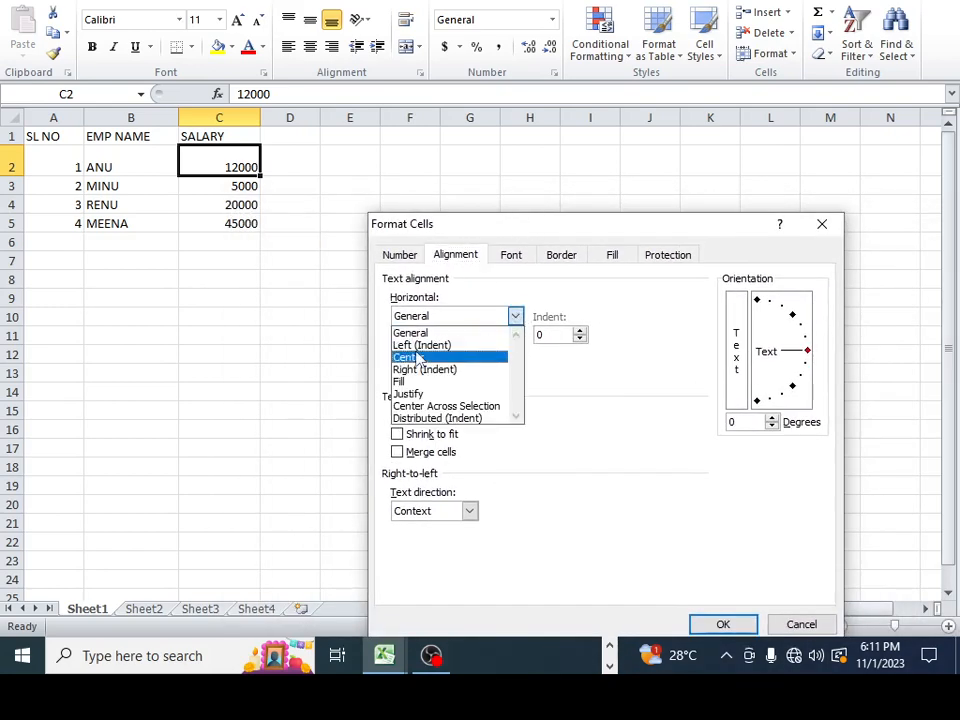
{"action": "left_click", "coordinate": [722, 624]}
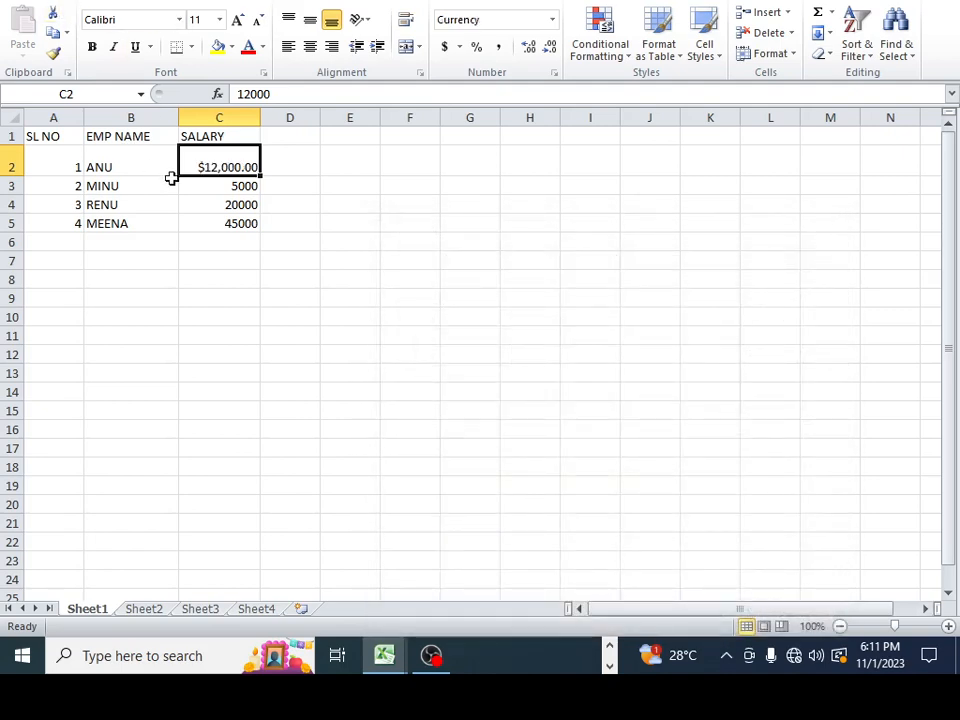
Widen column C to about twice its width and make row 2 several times taller.
{"action": "left_click_drag", "start_coordinate": [261, 119], "coordinate": [344, 141]}
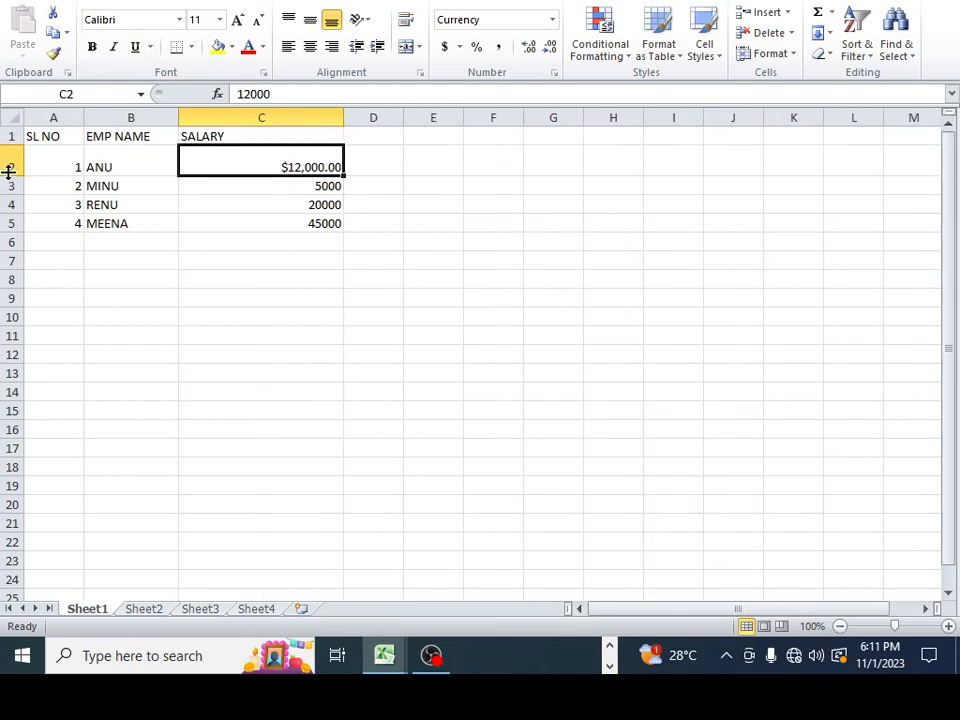
{"action": "left_click_drag", "start_coordinate": [8, 176], "coordinate": [9, 250]}
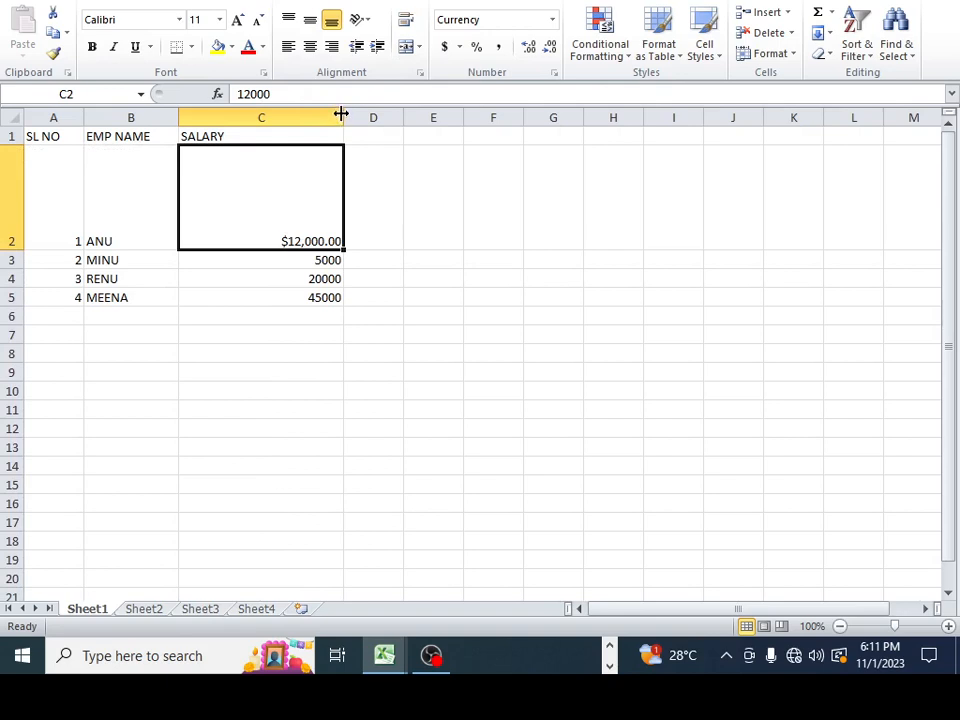
{"action": "left_click_drag", "start_coordinate": [342, 115], "coordinate": [347, 116]}
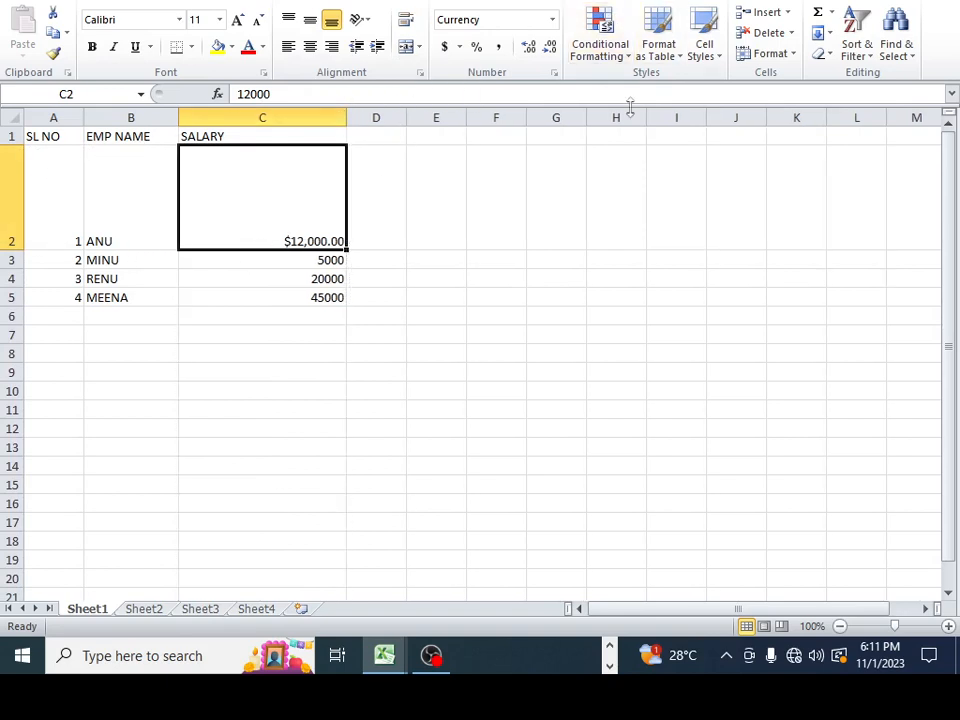
Set the horizontal text alignment of the first salary in C2 to Left (Indent).
{"action": "left_click", "coordinate": [554, 73]}
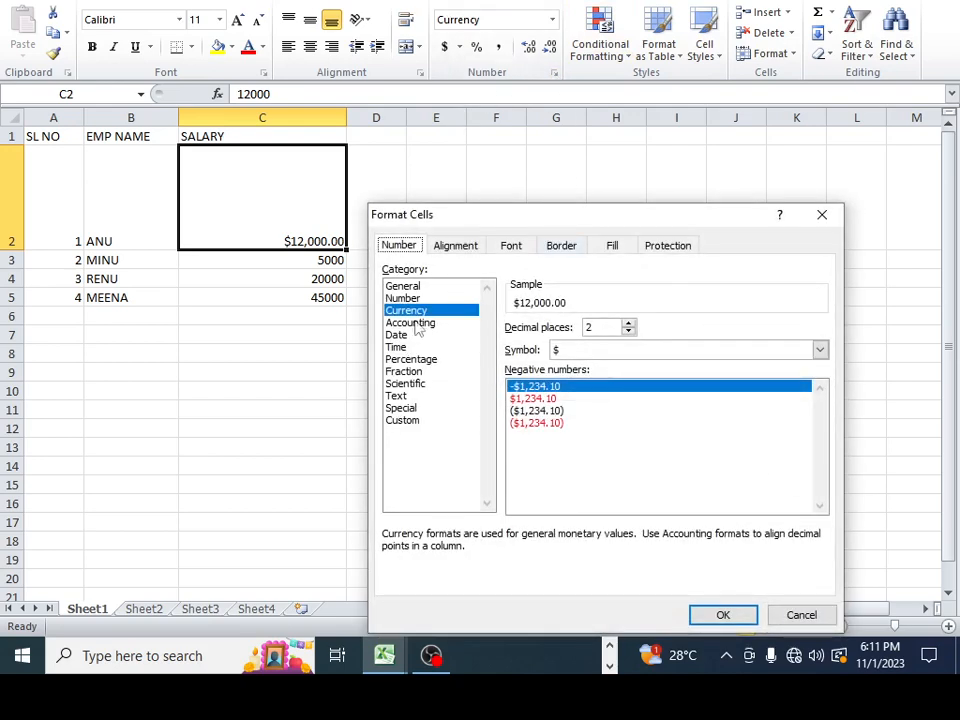
{"action": "left_click", "coordinate": [457, 245]}
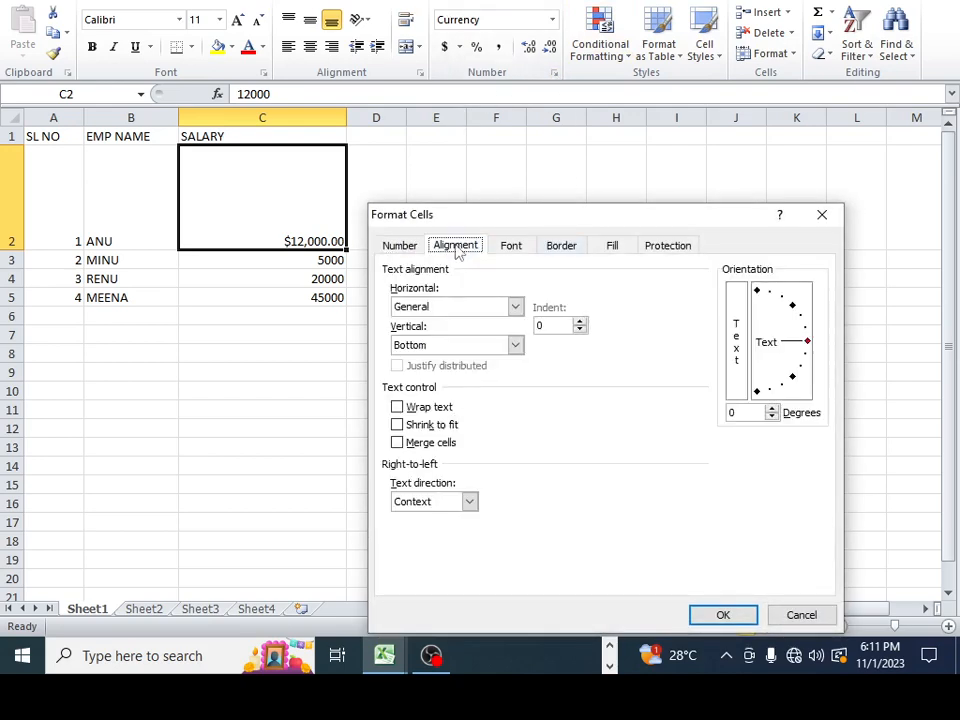
{"action": "left_click", "coordinate": [516, 310]}
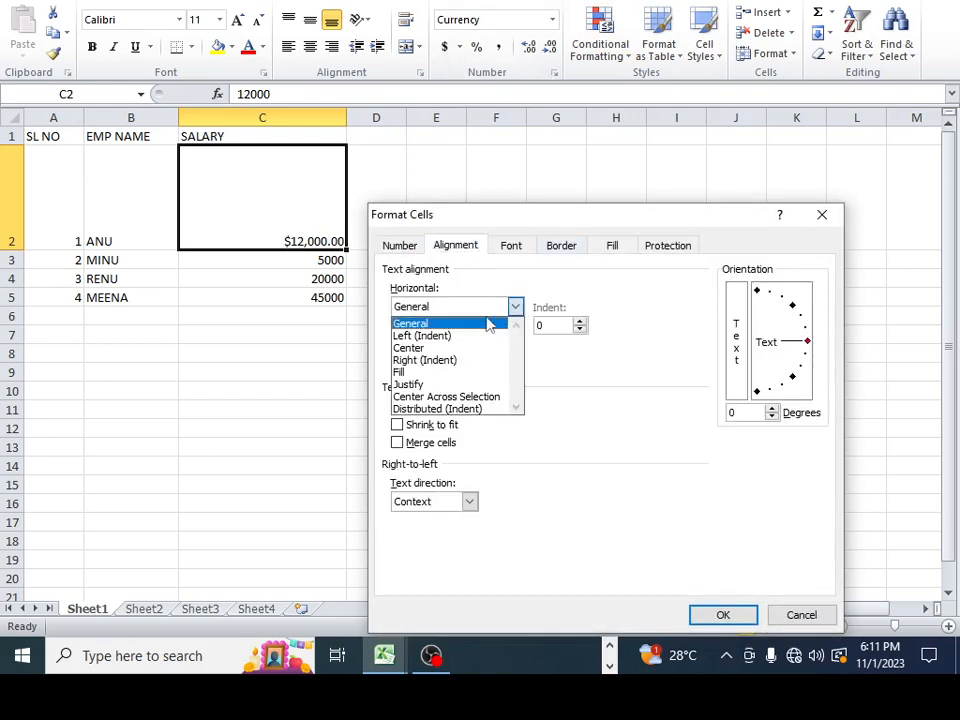
{"action": "left_click", "coordinate": [465, 344]}
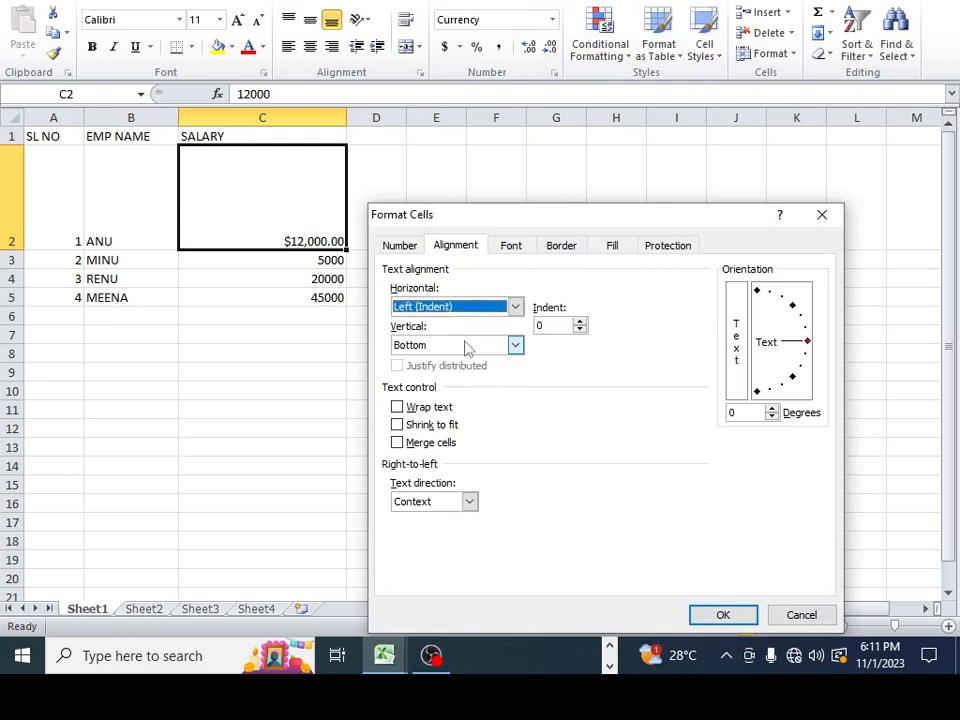
{"action": "left_click", "coordinate": [722, 615]}
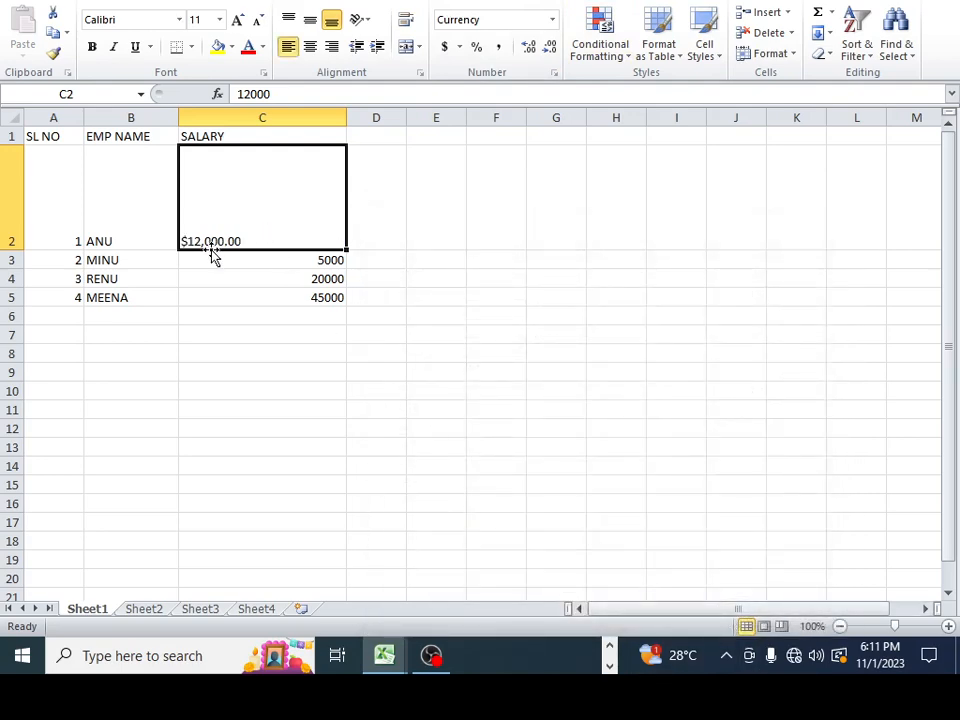
Set the text alignment of the first salary in C2 to Center horizontally and Top vertically.
{"action": "left_click", "coordinate": [554, 76]}
{"action": "left_click", "coordinate": [455, 246]}
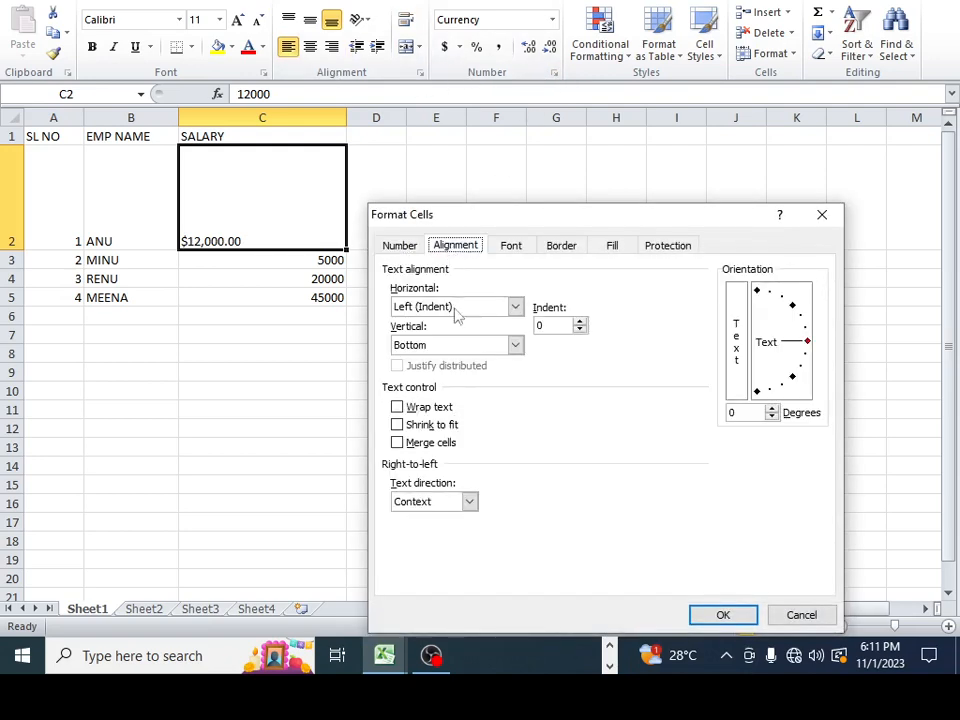
{"action": "left_click", "coordinate": [514, 307]}
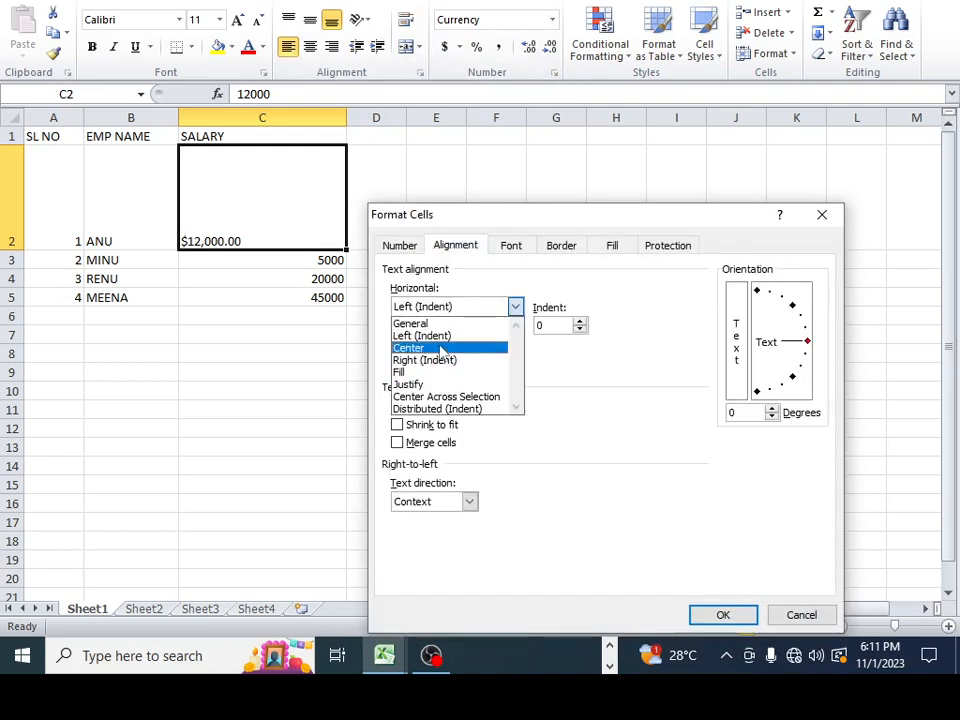
{"action": "left_click", "coordinate": [440, 348]}
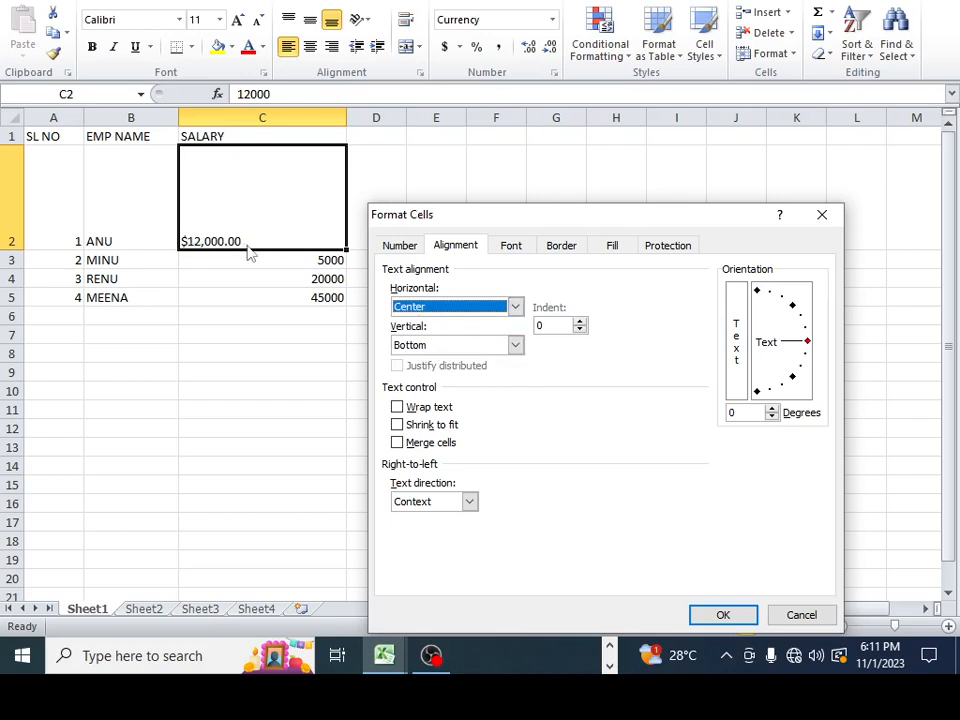
{"action": "left_click", "coordinate": [515, 345]}
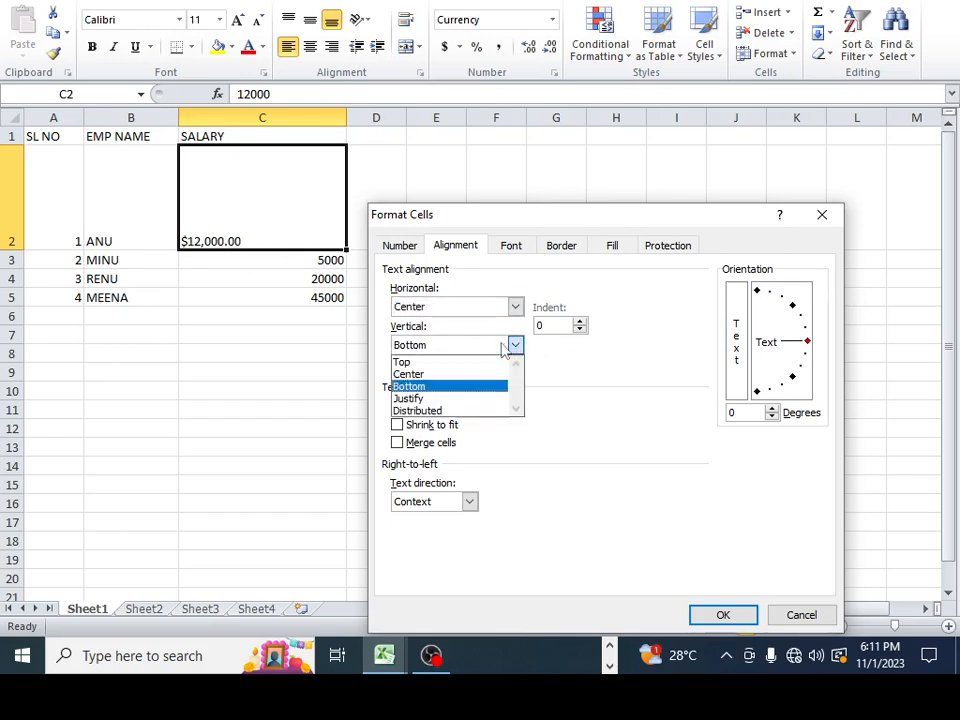
{"action": "left_click", "coordinate": [408, 362]}
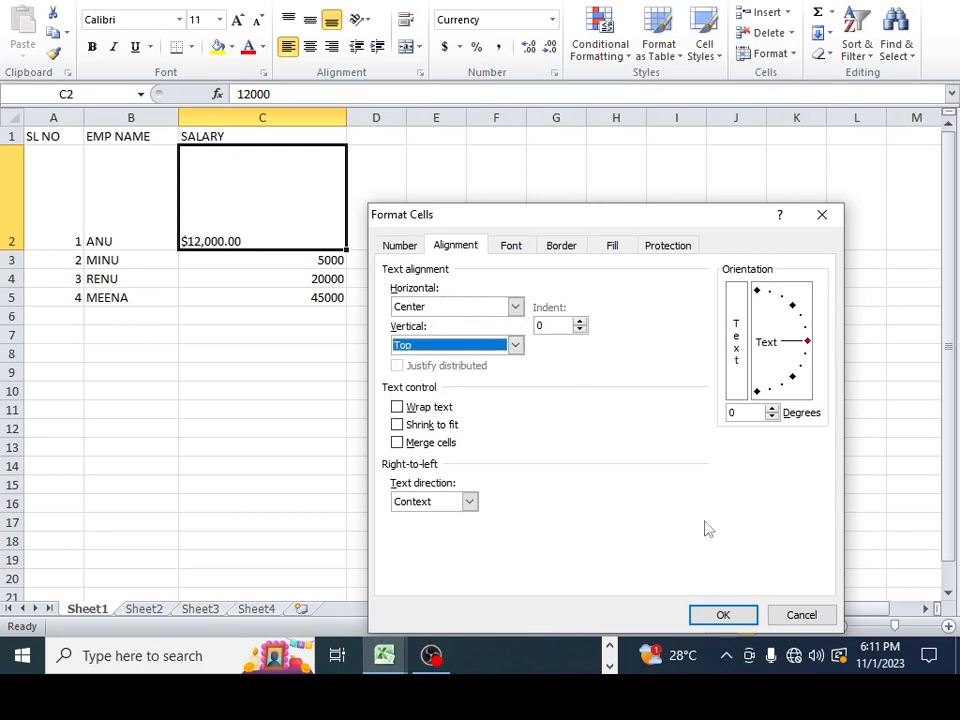
{"action": "left_click", "coordinate": [723, 615]}
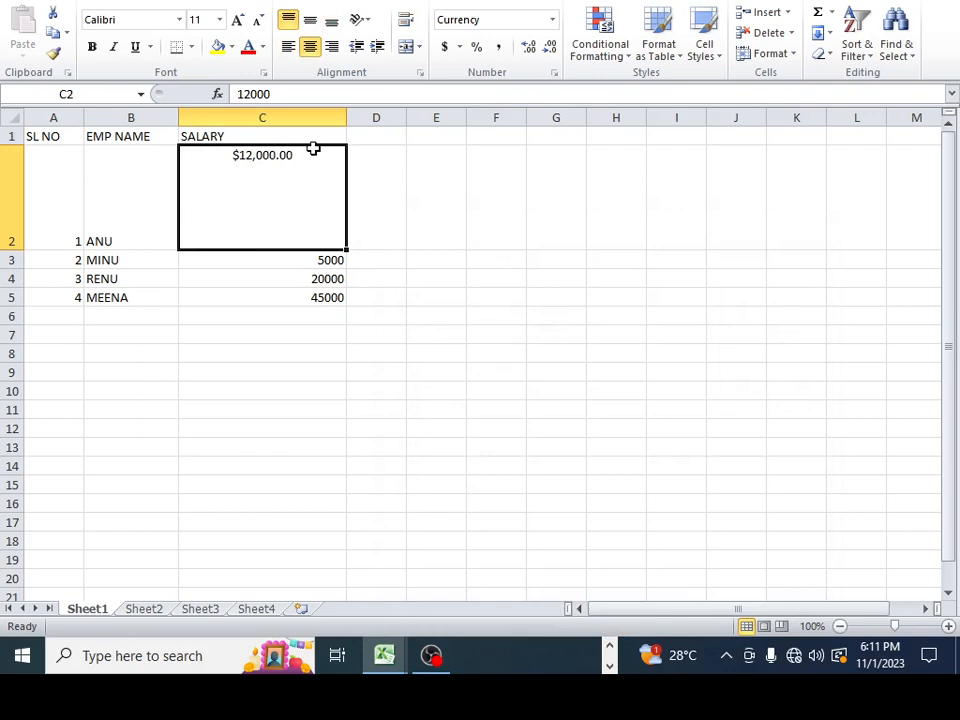
Change the horizontal text alignment of the first salary in C2 to Fill.
{"action": "left_click", "coordinate": [555, 73]}
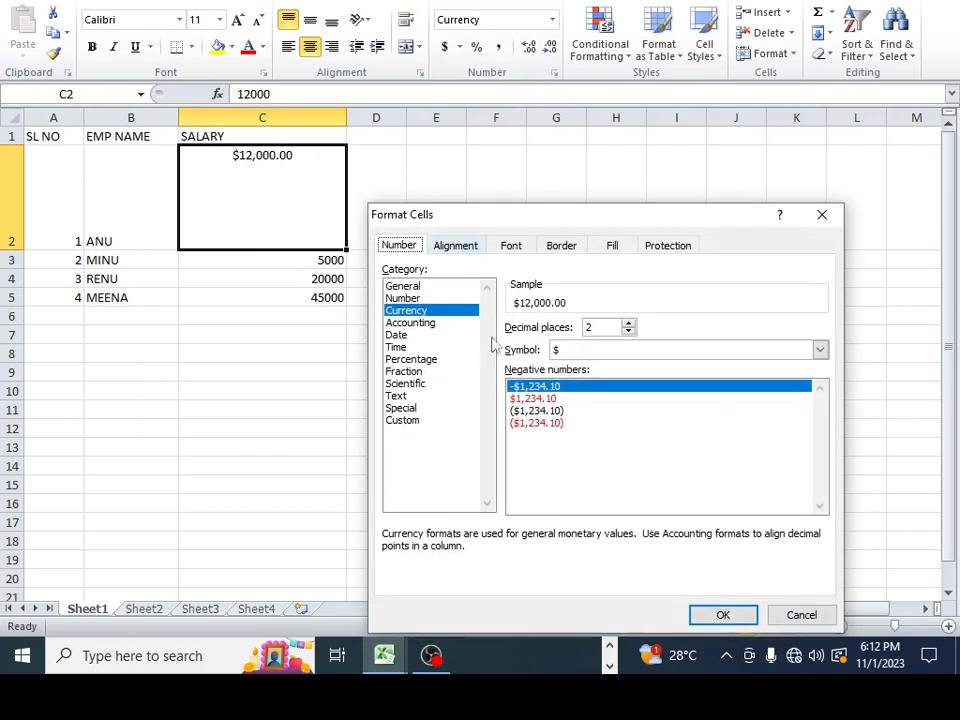
{"action": "left_click", "coordinate": [462, 251]}
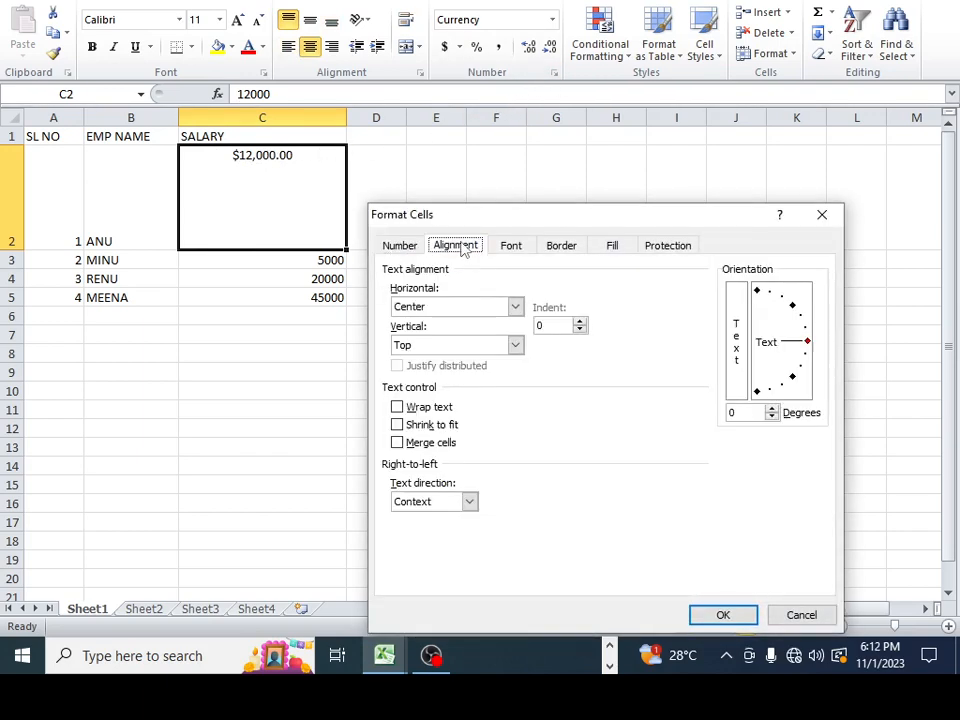
{"action": "left_click", "coordinate": [516, 308]}
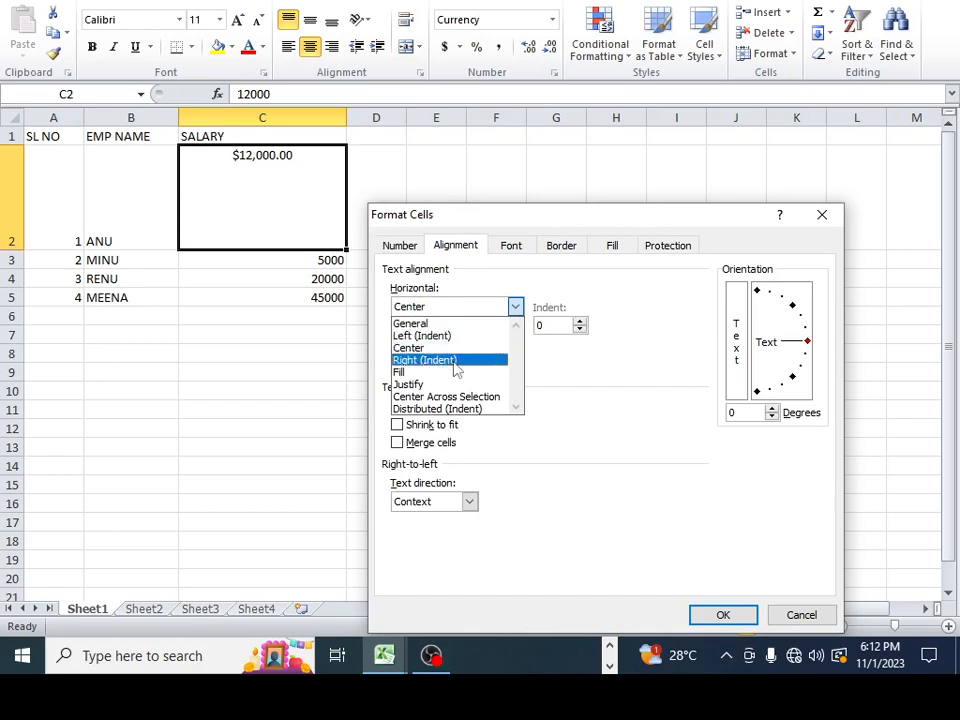
{"action": "left_click", "coordinate": [423, 374]}
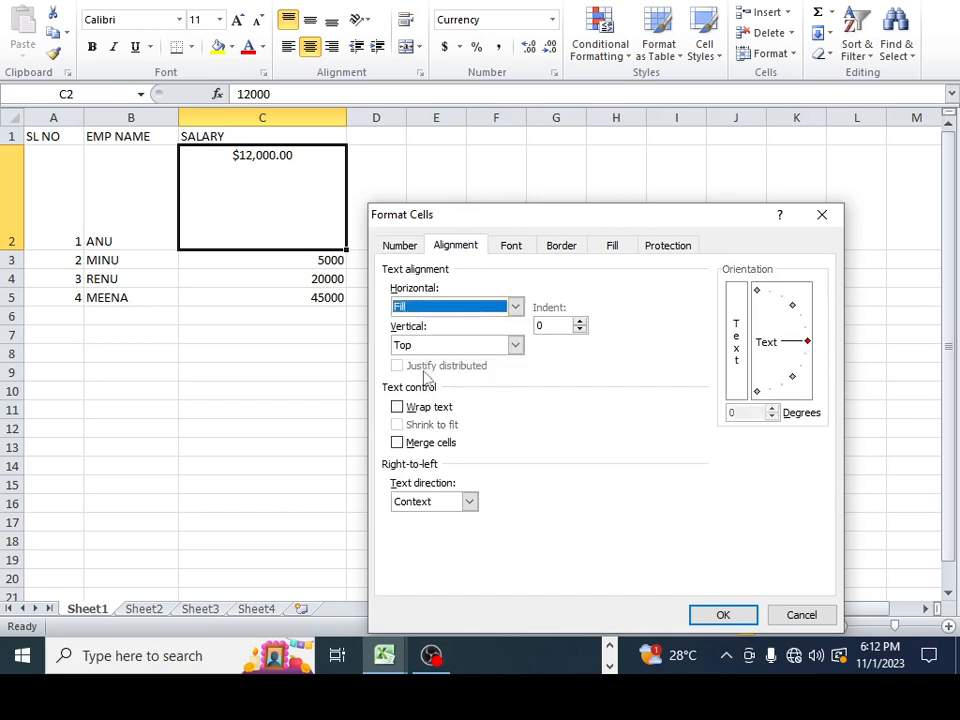
{"action": "left_click", "coordinate": [724, 616]}
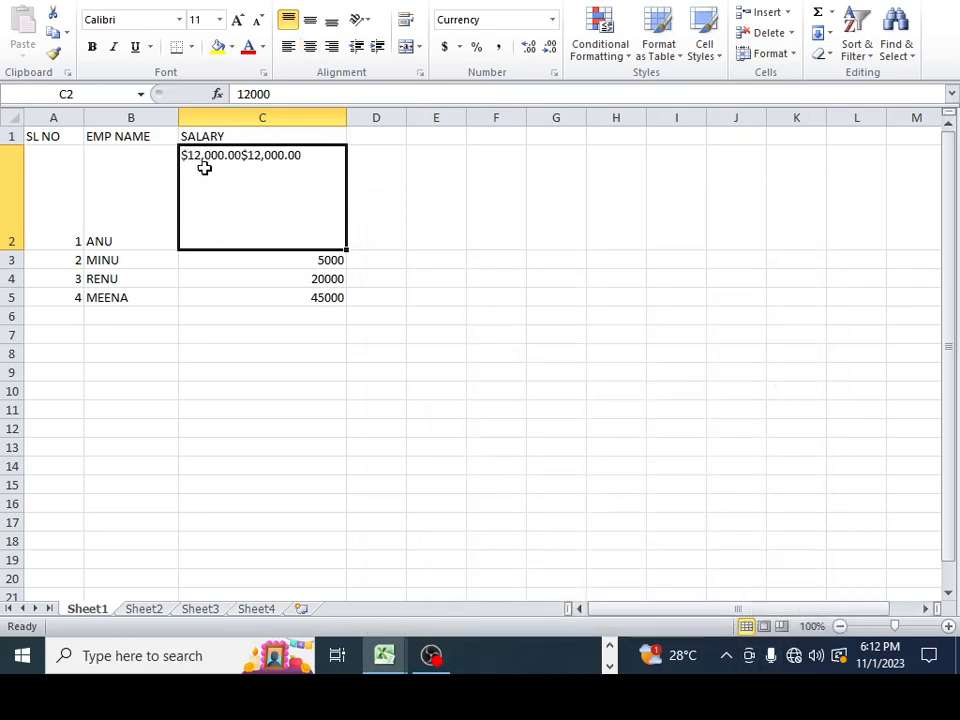
Change the horizontal text alignment of the salary in C2 to Justify.
{"action": "left_click", "coordinate": [554, 74]}
{"action": "left_click", "coordinate": [456, 246]}
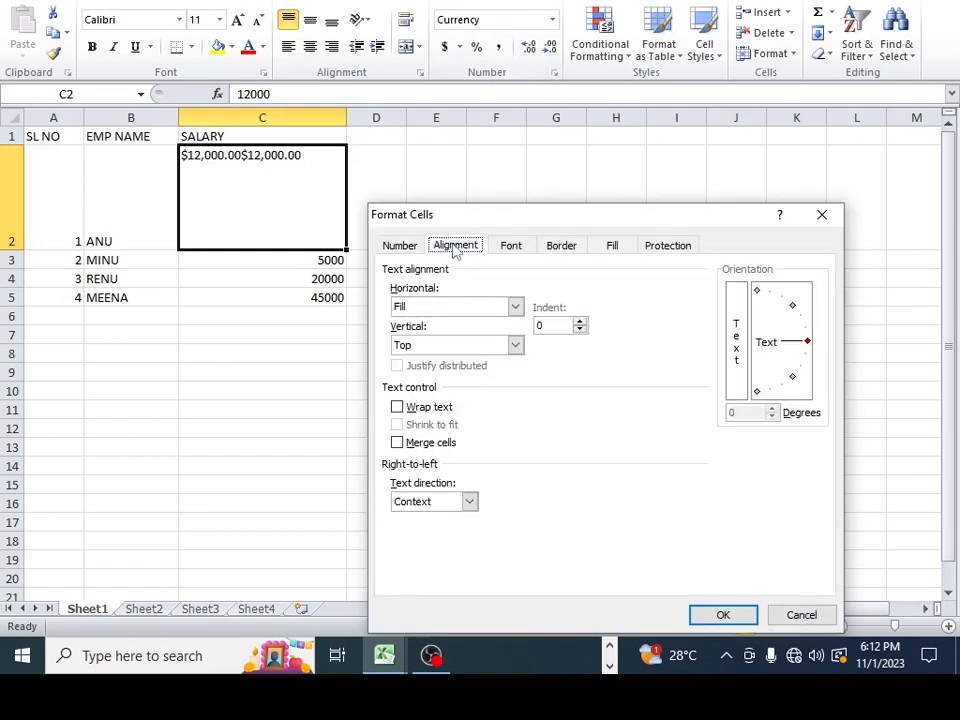
{"action": "left_click", "coordinate": [515, 306]}
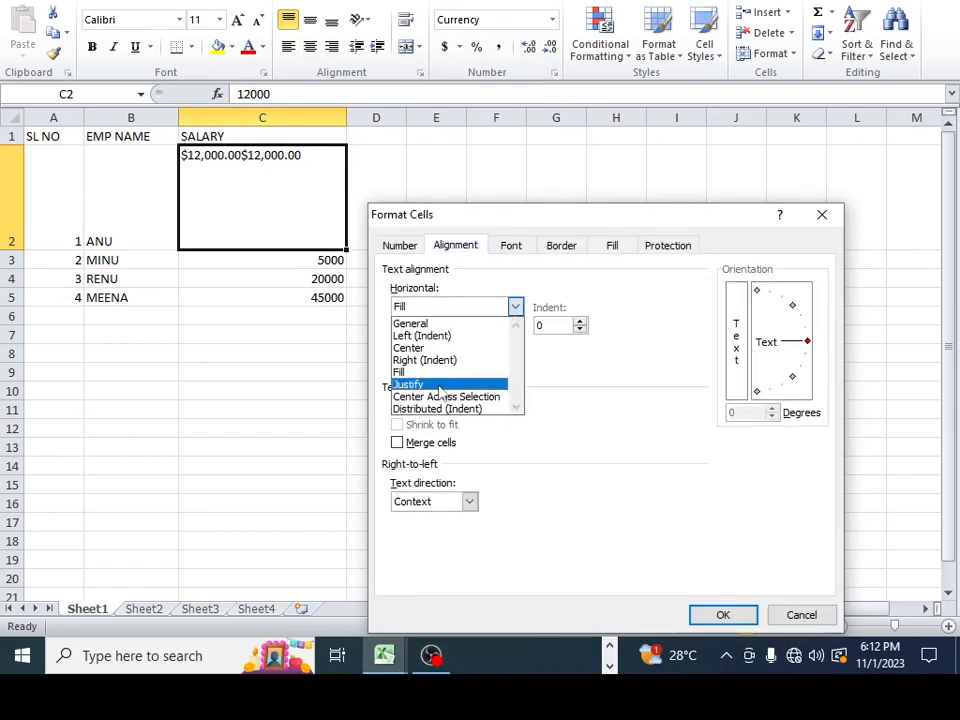
{"action": "left_click", "coordinate": [430, 384]}
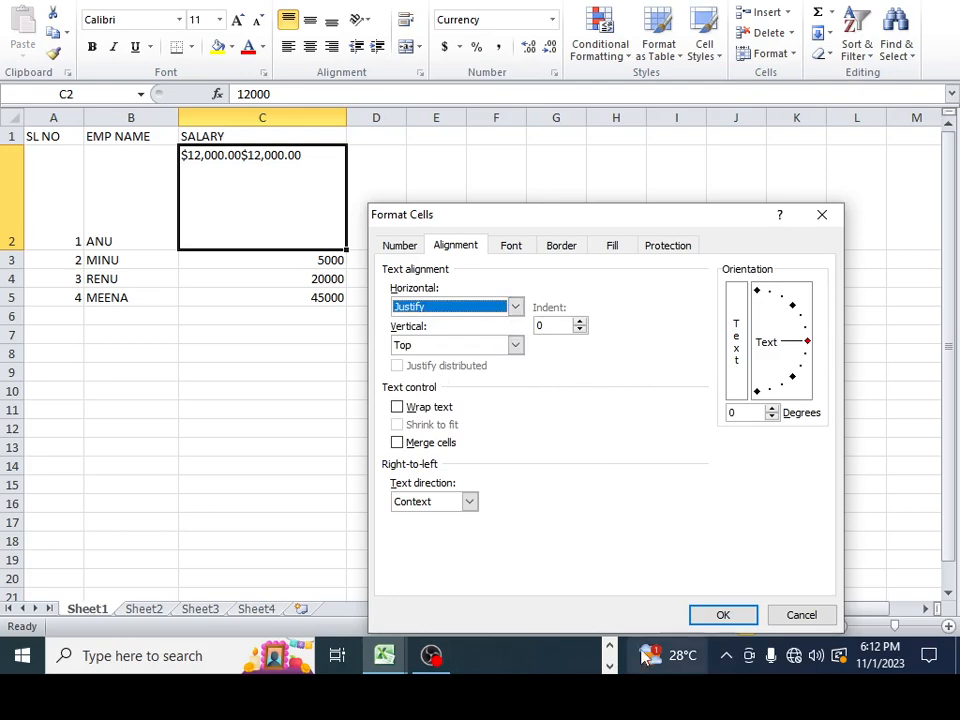
{"action": "left_click", "coordinate": [720, 615]}
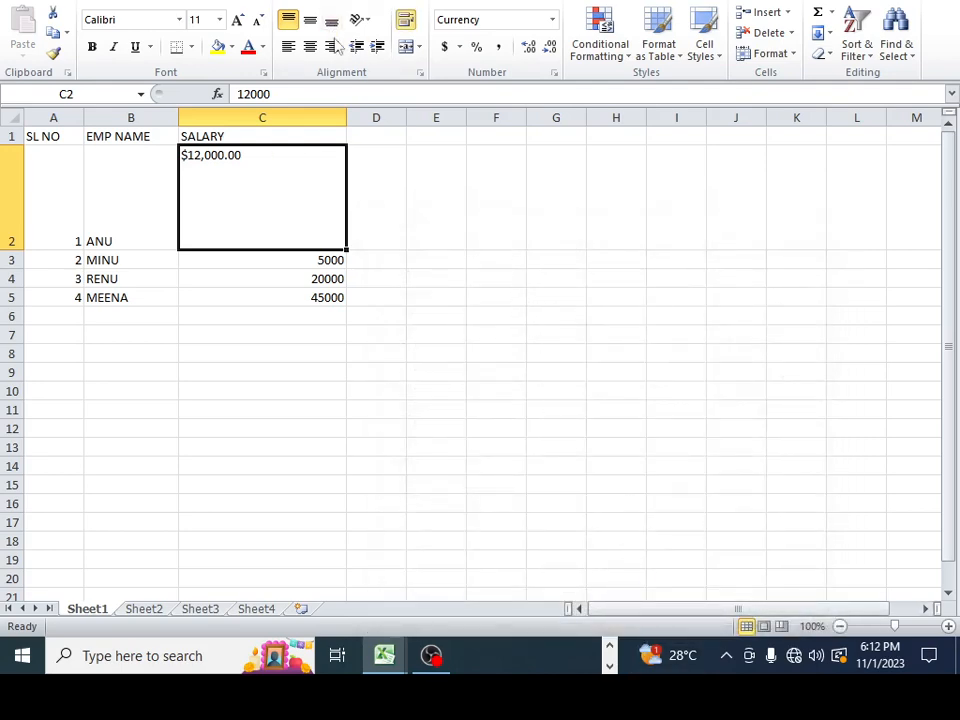
Apply the Center Across Selection horizontal alignment to the salary in C2.
{"action": "left_click", "coordinate": [554, 75]}
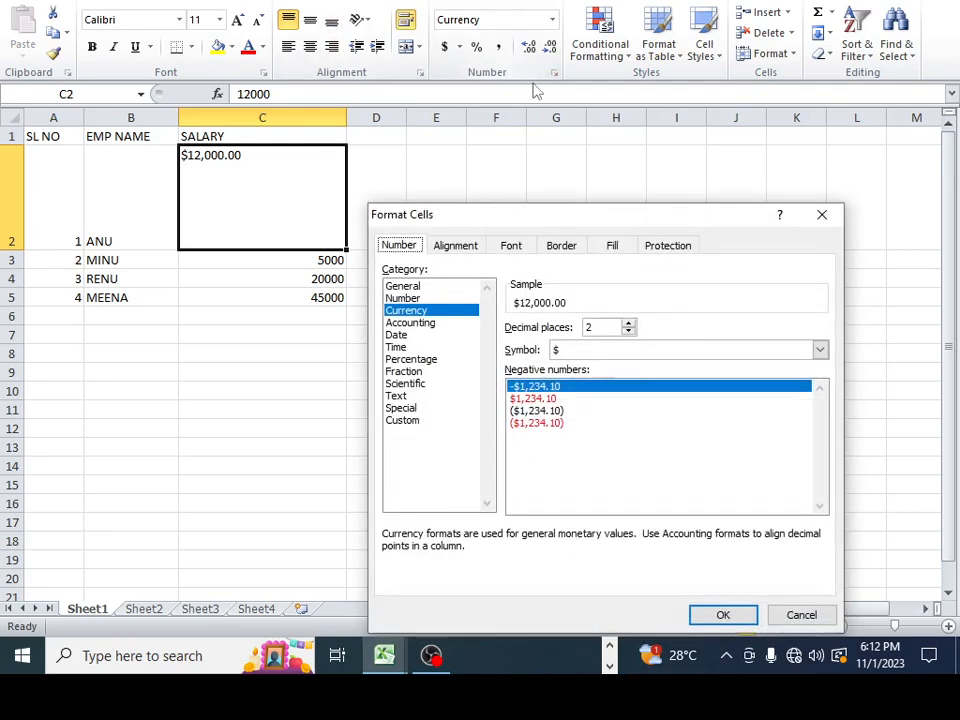
{"action": "left_click", "coordinate": [455, 246]}
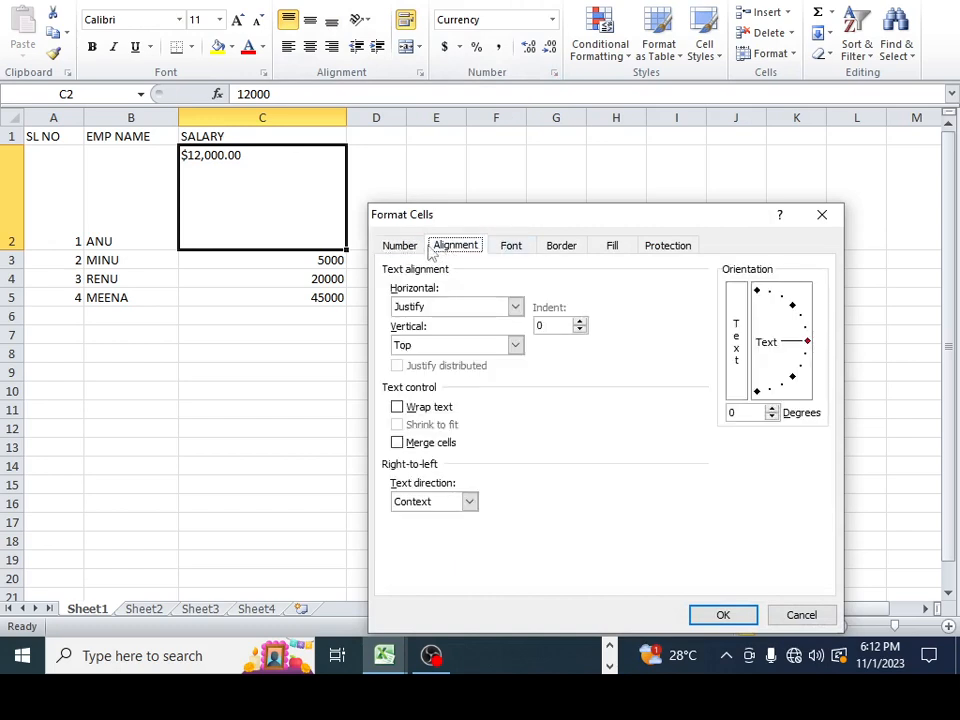
{"action": "left_click", "coordinate": [515, 306]}
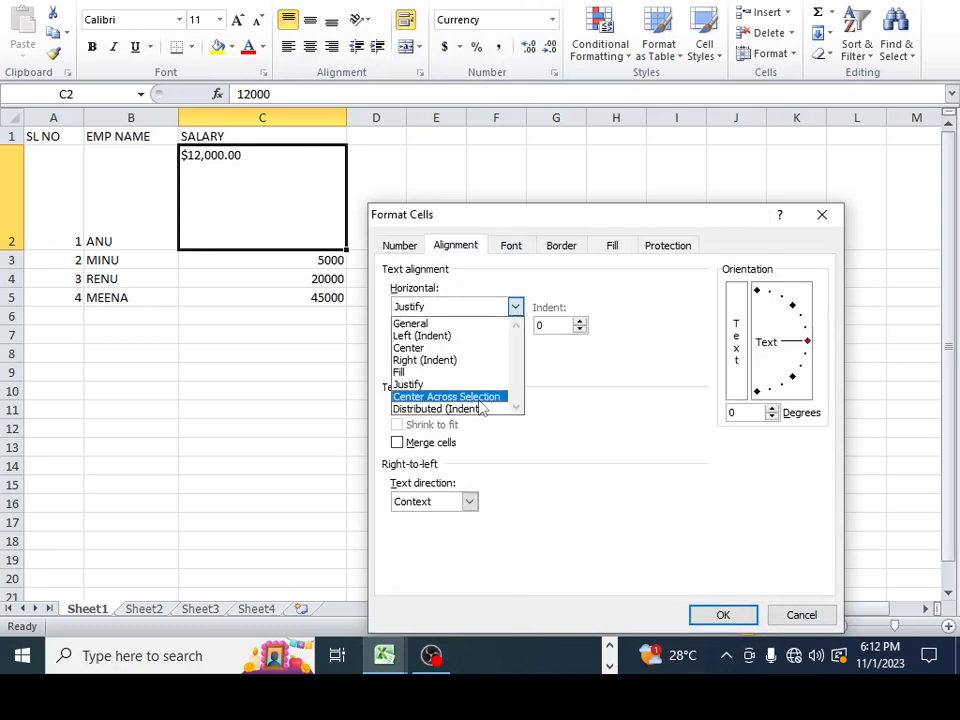
{"action": "left_click", "coordinate": [480, 400]}
{"action": "left_click", "coordinate": [742, 615]}
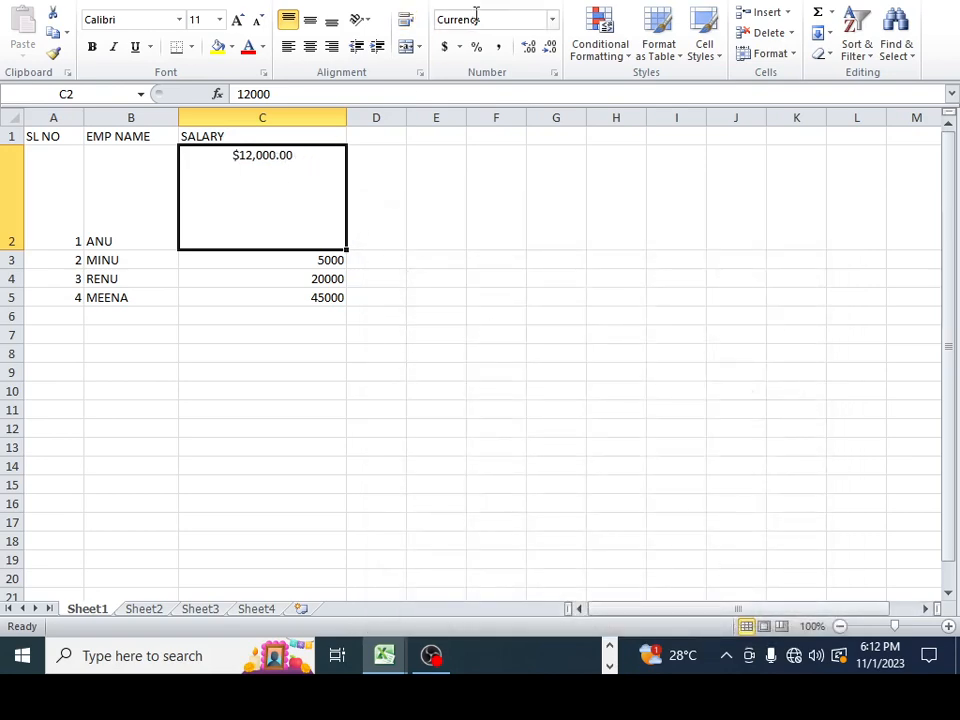
Set the horizontal text alignment of the salary in C2 to Distributed (Indent).
{"action": "left_click", "coordinate": [553, 72]}
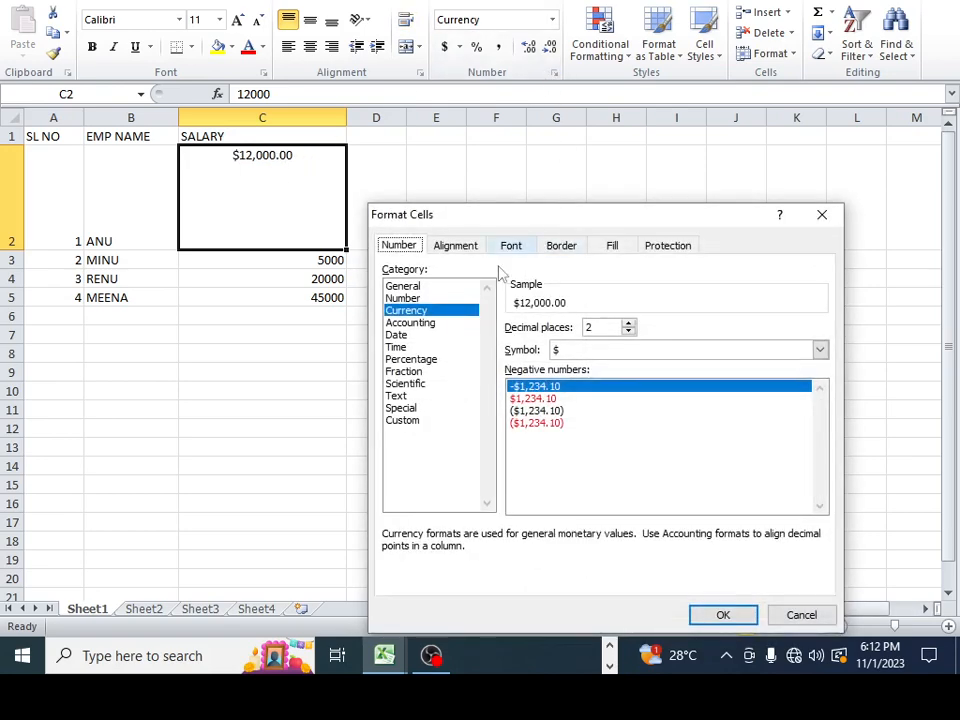
{"action": "left_click", "coordinate": [455, 247]}
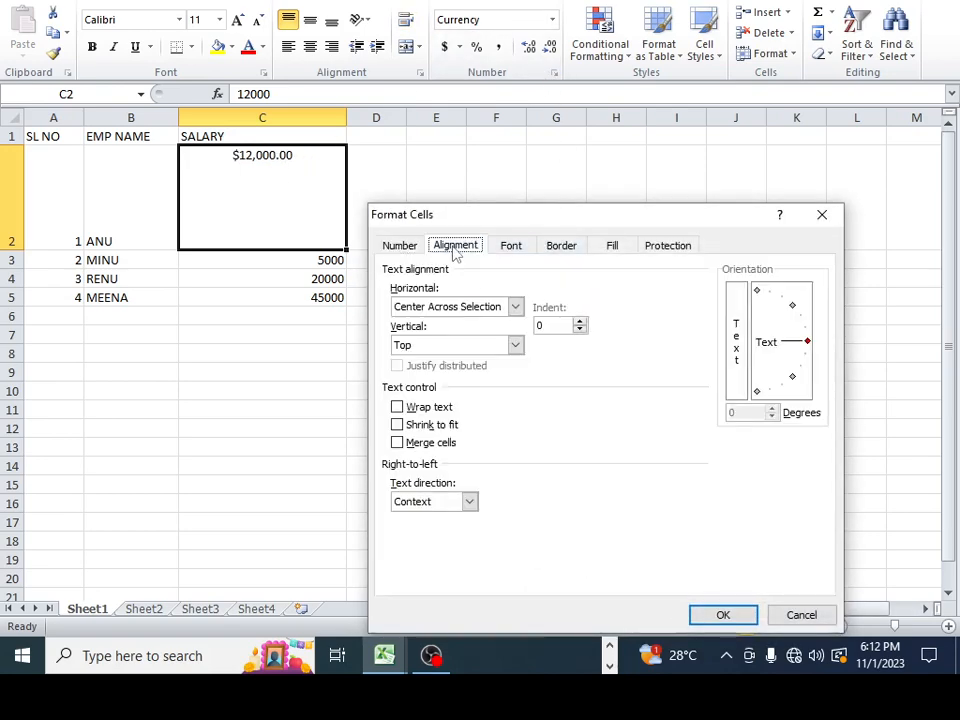
{"action": "left_click", "coordinate": [515, 306]}
{"action": "left_click", "coordinate": [453, 410]}
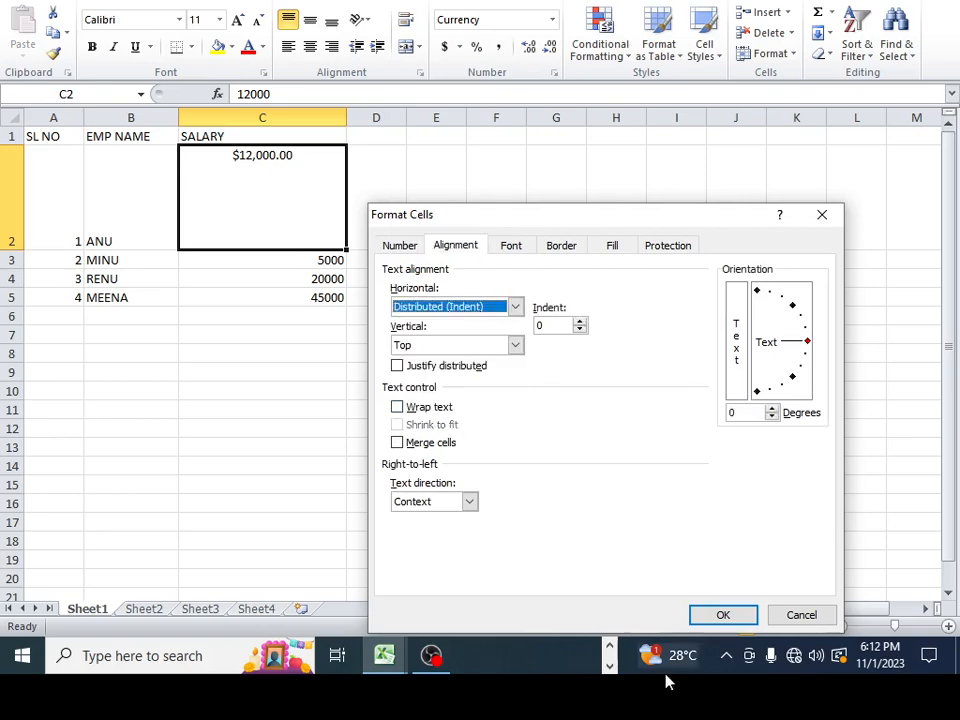
{"action": "left_click", "coordinate": [724, 615]}
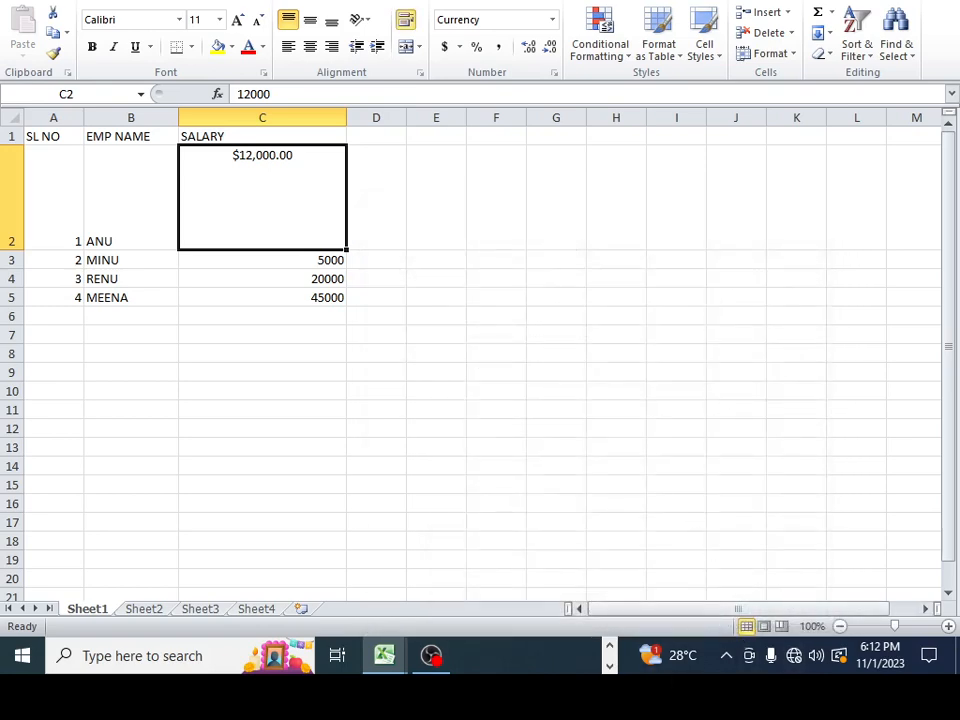
Set the vertical text alignment of the salary in C2 to Center.
{"action": "left_click", "coordinate": [554, 72]}
{"action": "left_click", "coordinate": [457, 246]}
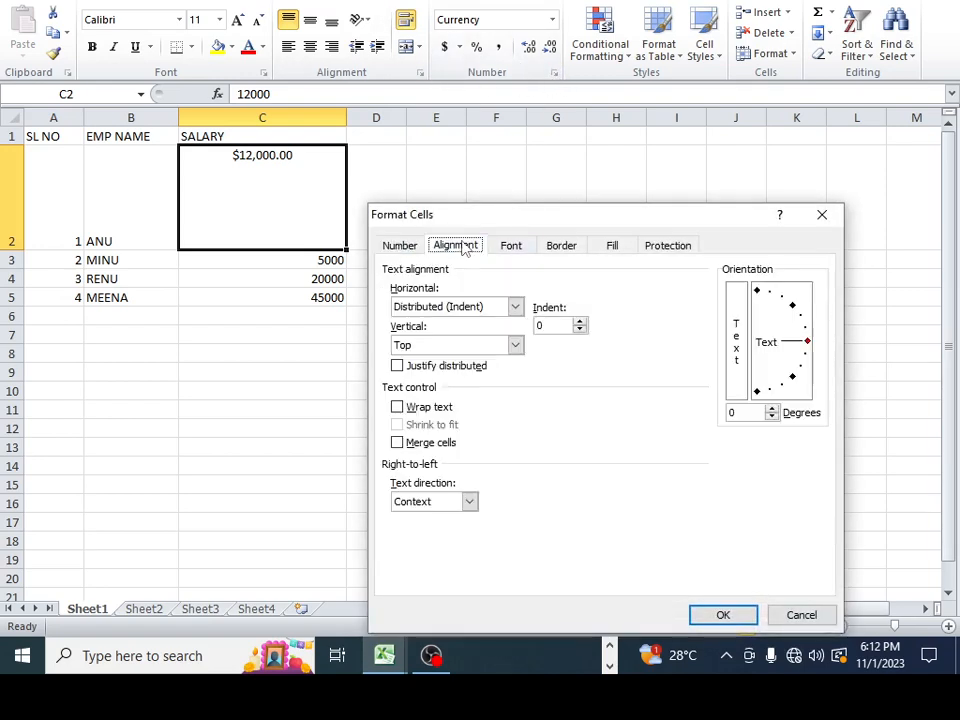
{"action": "left_click", "coordinate": [514, 344]}
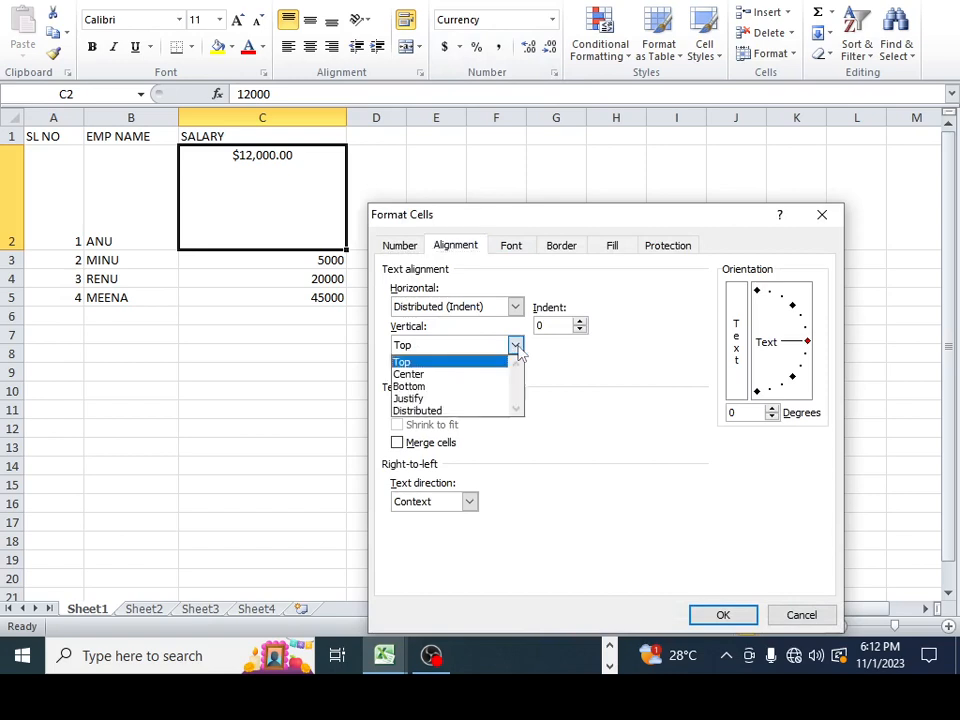
{"action": "left_click", "coordinate": [423, 376]}
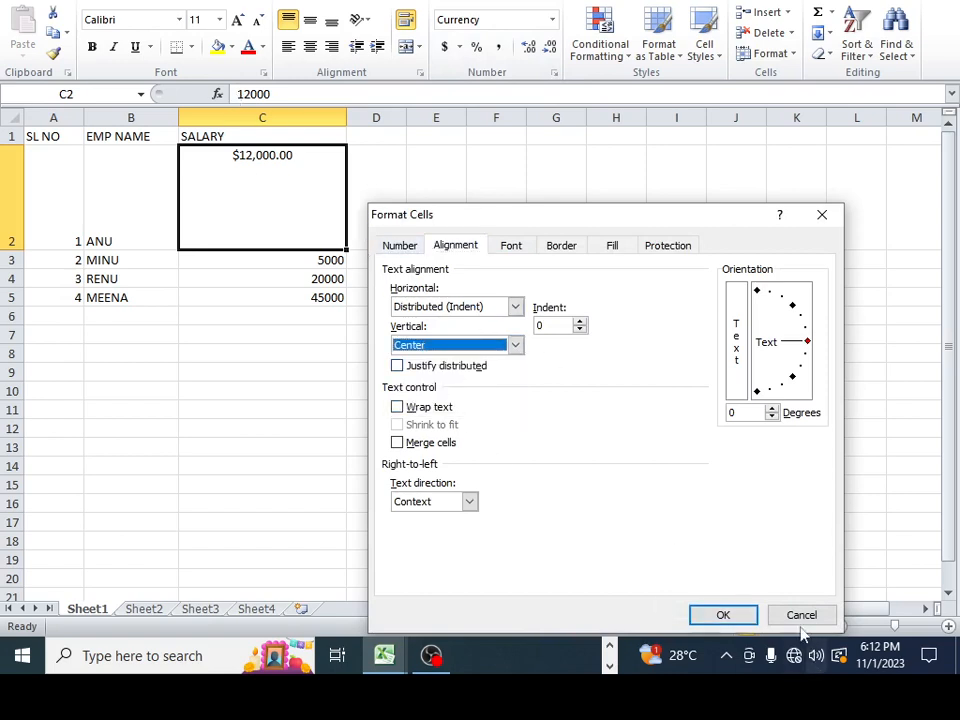
{"action": "left_click", "coordinate": [721, 615]}
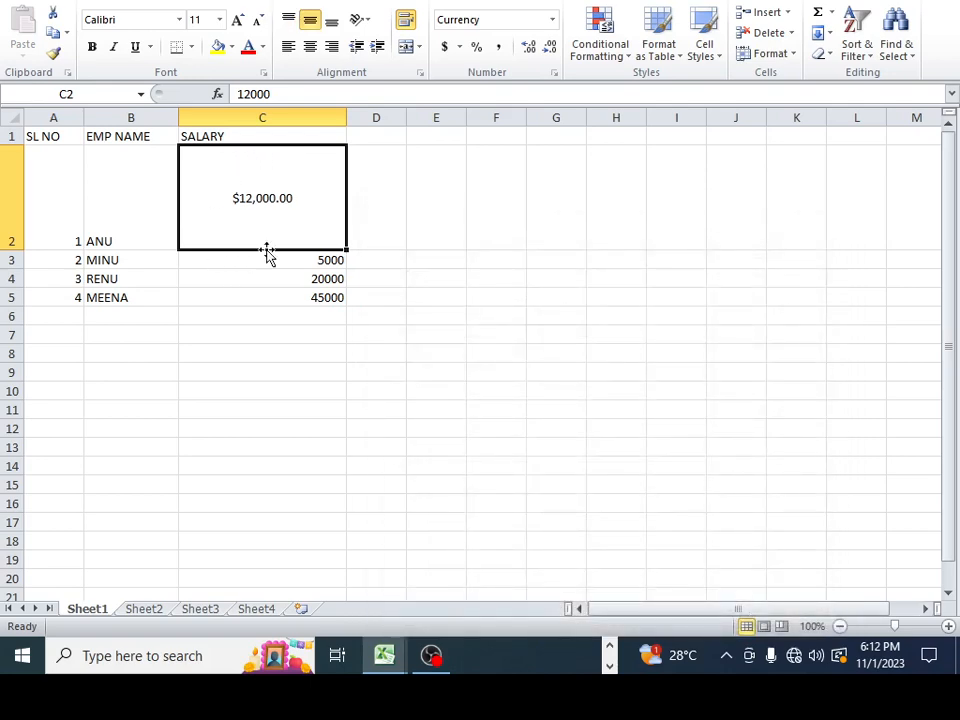
Change the vertical text alignment of the salary in C2 to Justify.
{"action": "left_click", "coordinate": [554, 75]}
{"action": "left_click", "coordinate": [437, 246]}
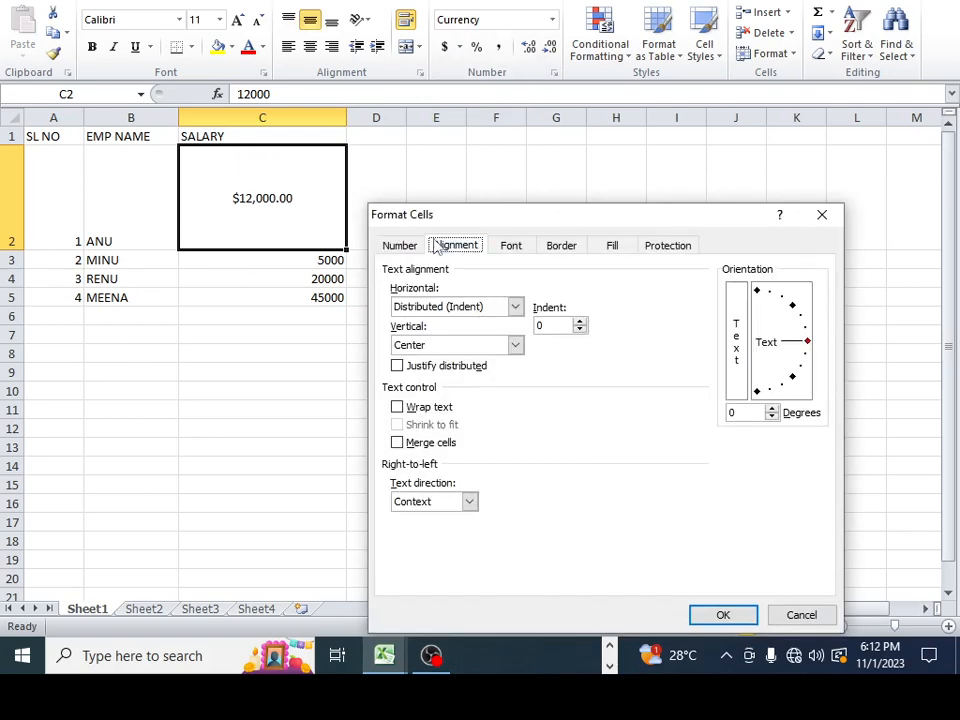
{"action": "left_click", "coordinate": [515, 344]}
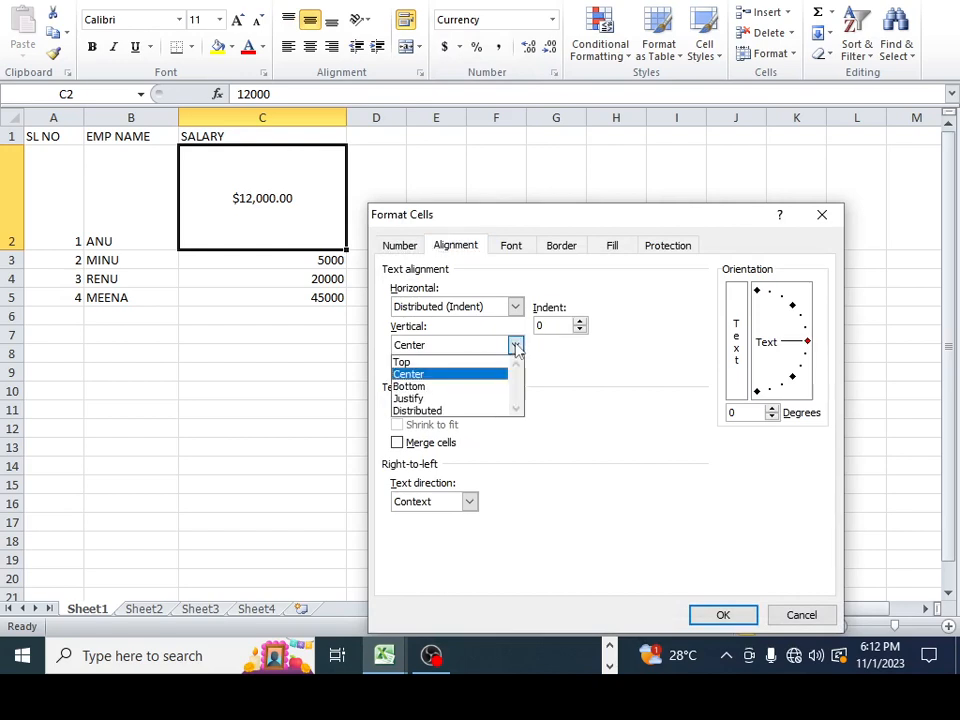
{"action": "left_click", "coordinate": [452, 399]}
{"action": "left_click", "coordinate": [723, 615]}
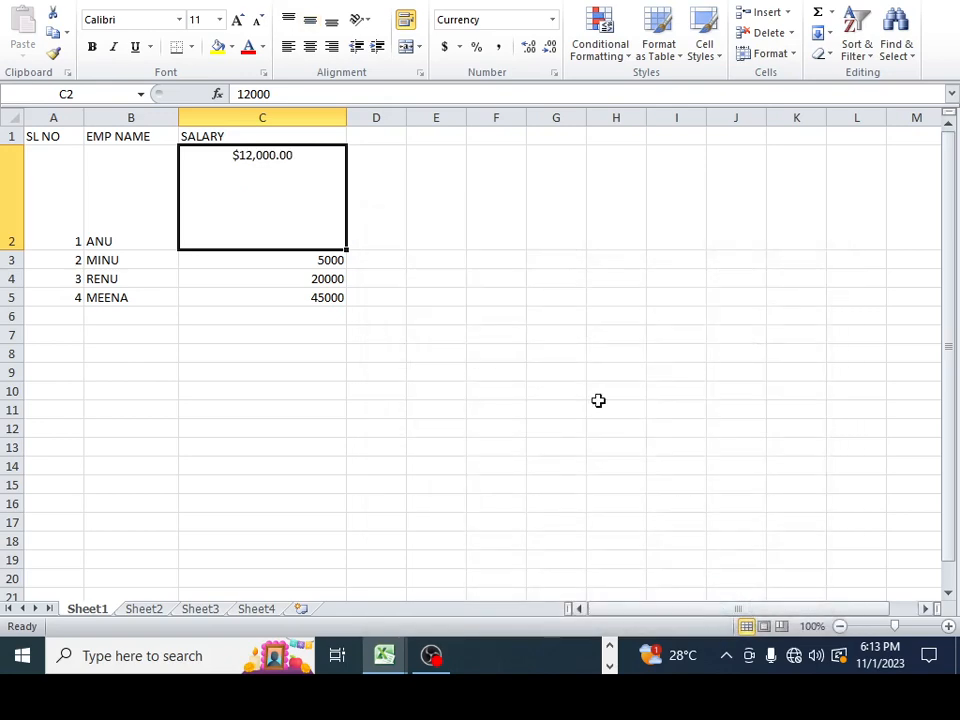
Set the vertical text alignment of the salary in C2 to Distributed.
{"action": "left_click", "coordinate": [554, 72]}
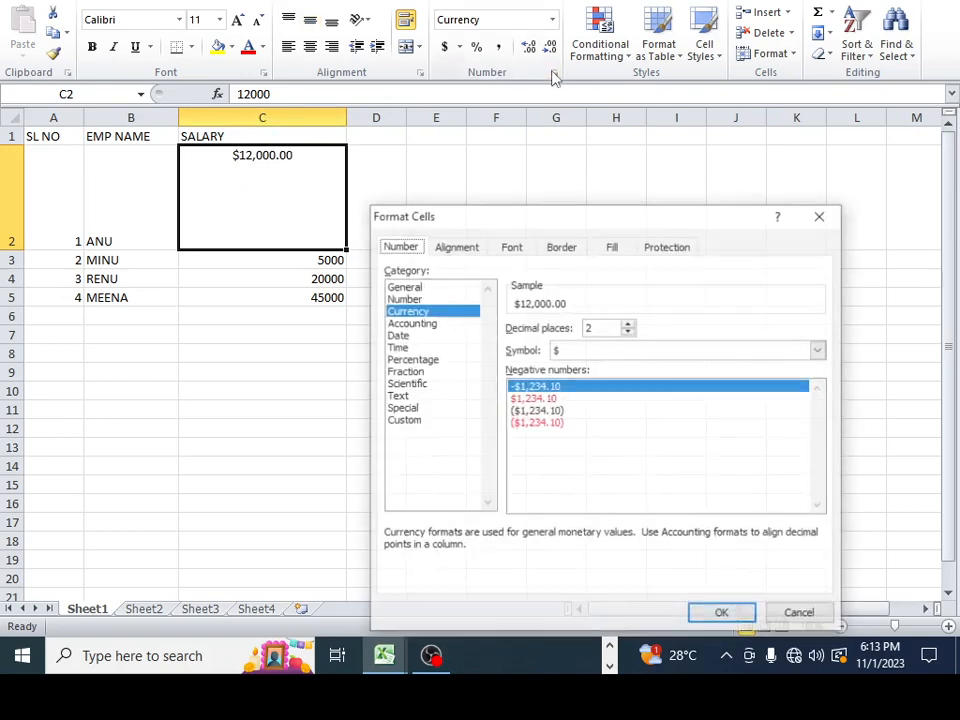
{"action": "left_click", "coordinate": [460, 245]}
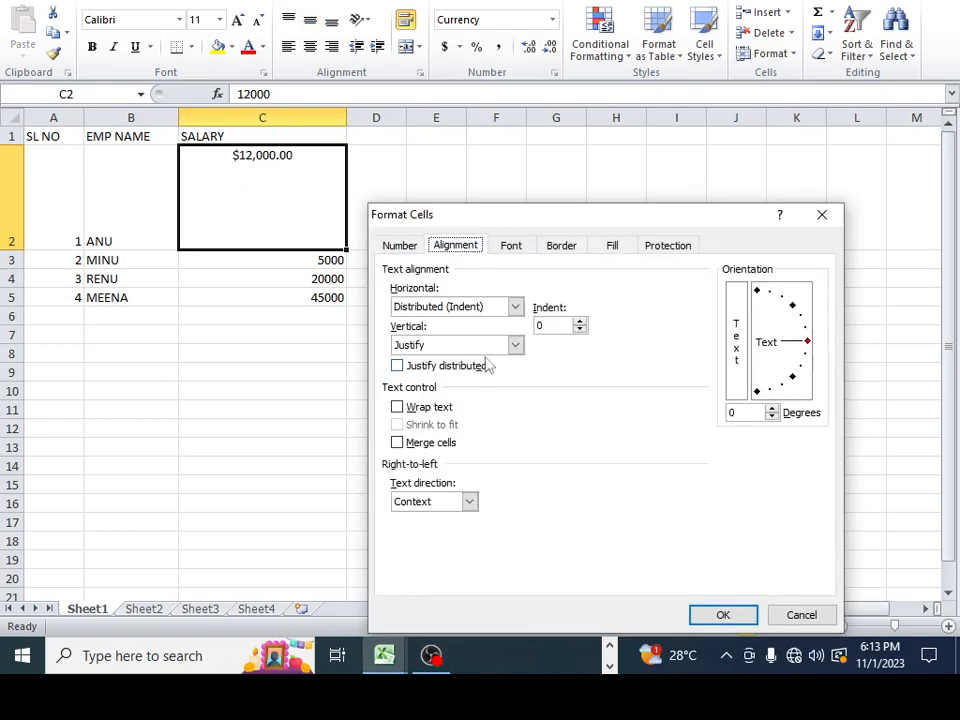
{"action": "left_click", "coordinate": [514, 345]}
{"action": "left_click", "coordinate": [448, 409]}
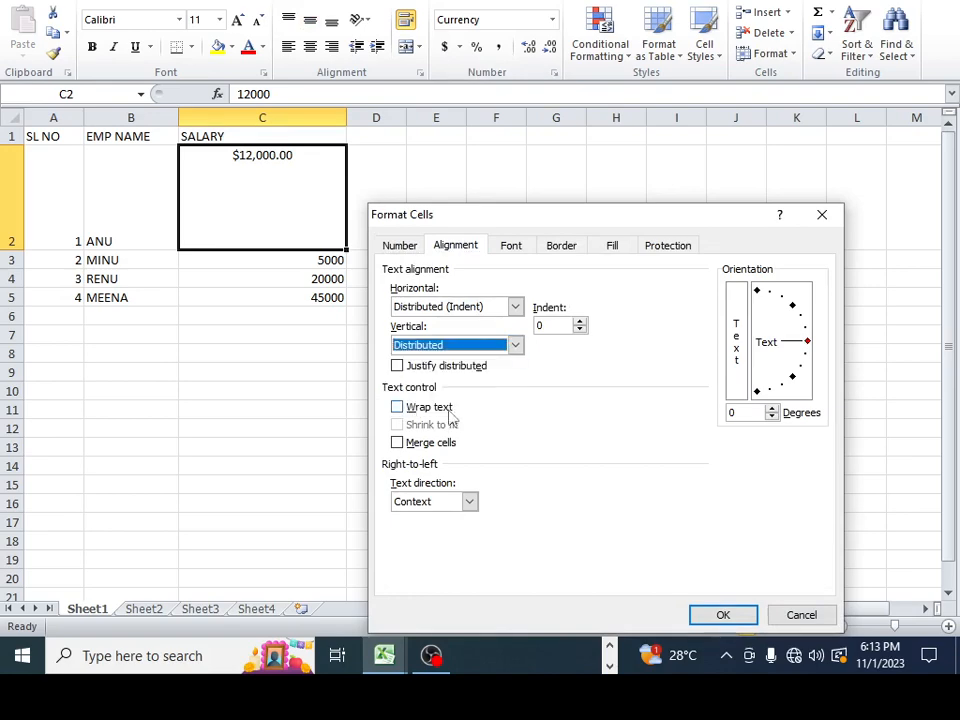
{"action": "left_click", "coordinate": [722, 615]}
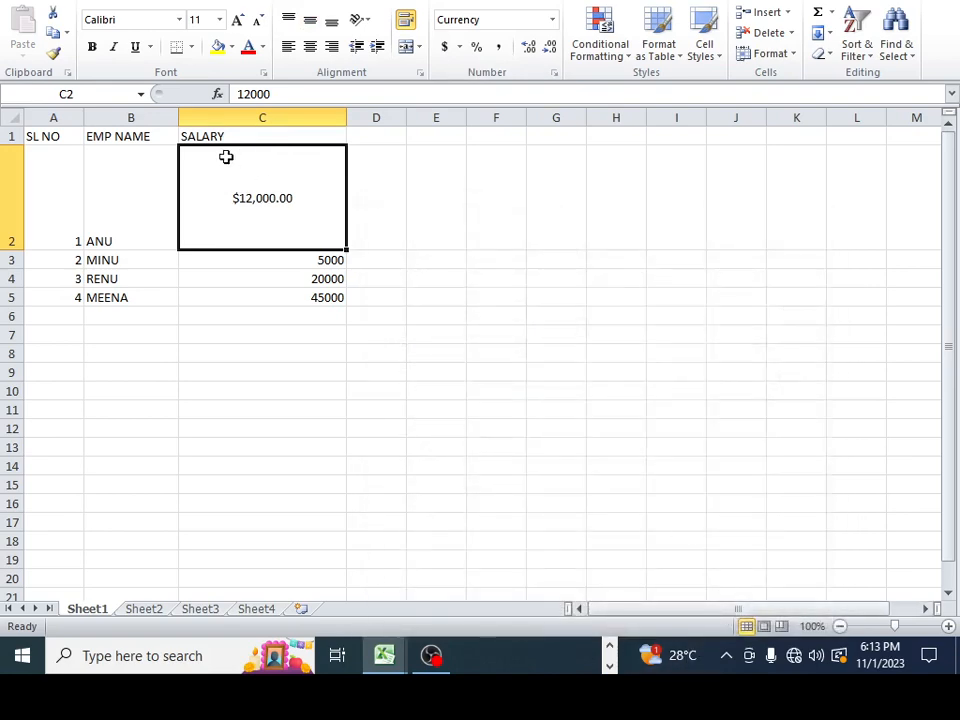
Review the horizontal alignment choices and text control options for the salary in C2.
{"action": "left_click", "coordinate": [553, 74]}
{"action": "left_click", "coordinate": [455, 245]}
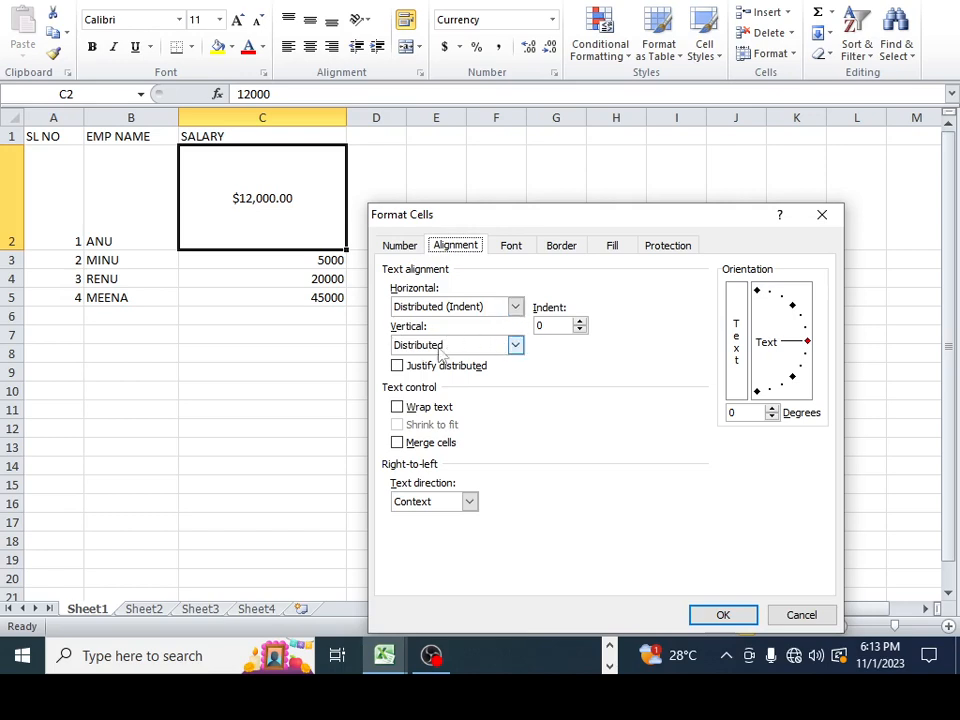
{"action": "left_click", "coordinate": [489, 309]}
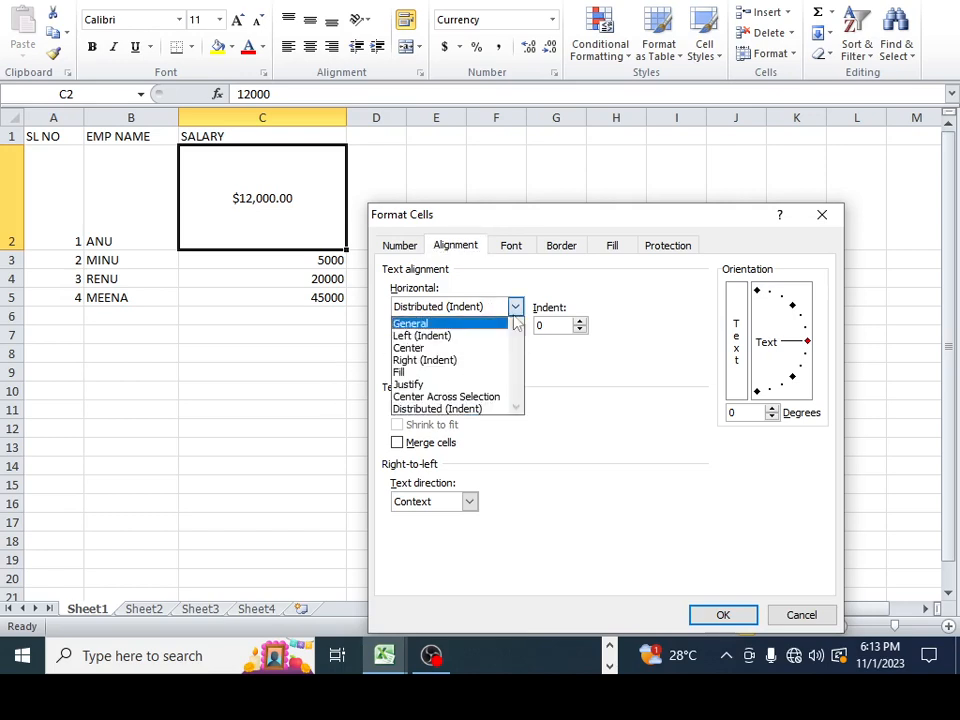
{"action": "left_click", "coordinate": [522, 312]}
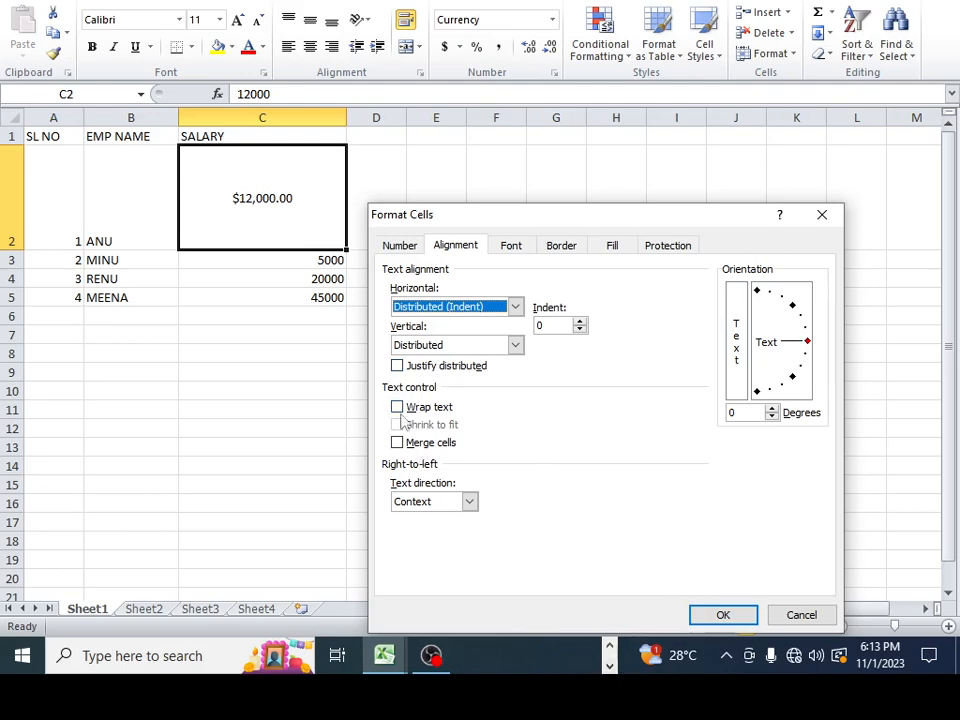
{"action": "left_click", "coordinate": [722, 615]}
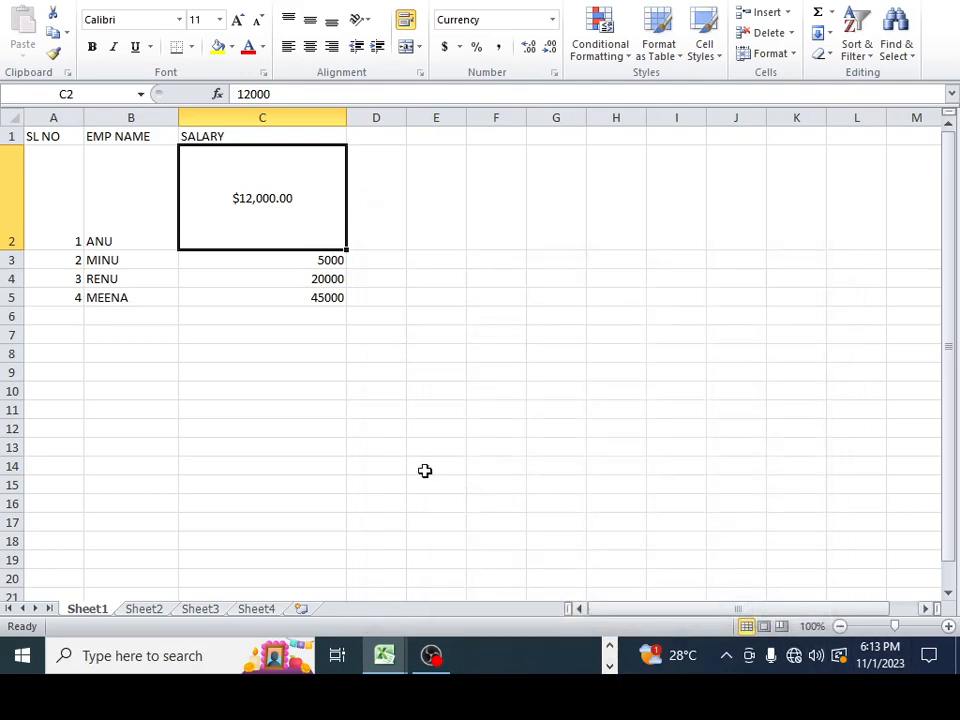
{"action": "left_click", "coordinate": [331, 300]}
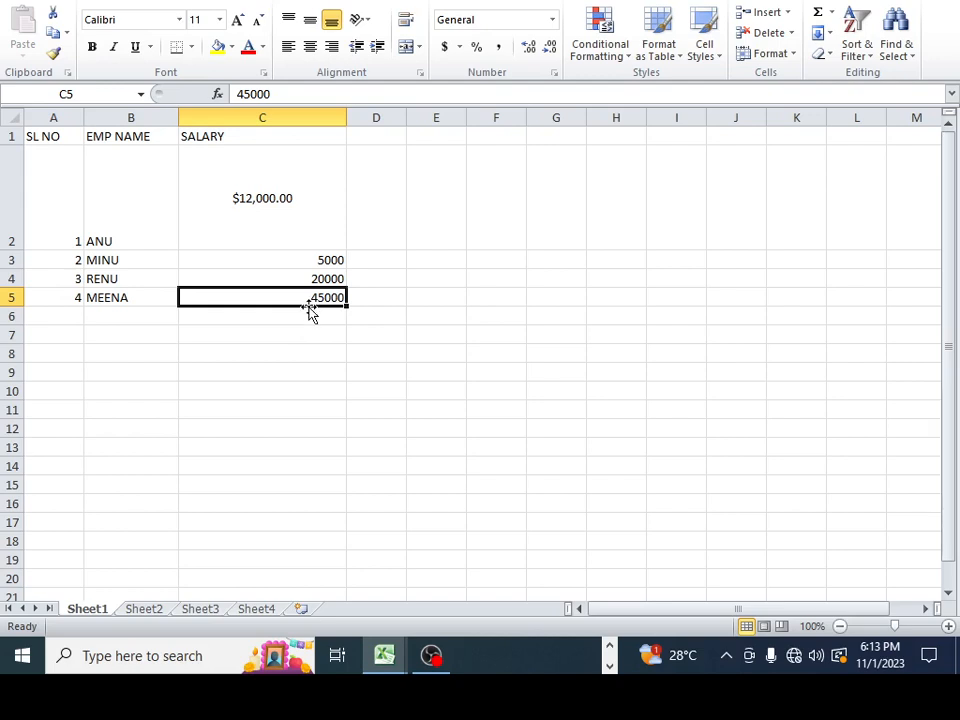
{"action": "left_click", "coordinate": [283, 366]}
{"action": "left_click", "coordinate": [416, 338]}
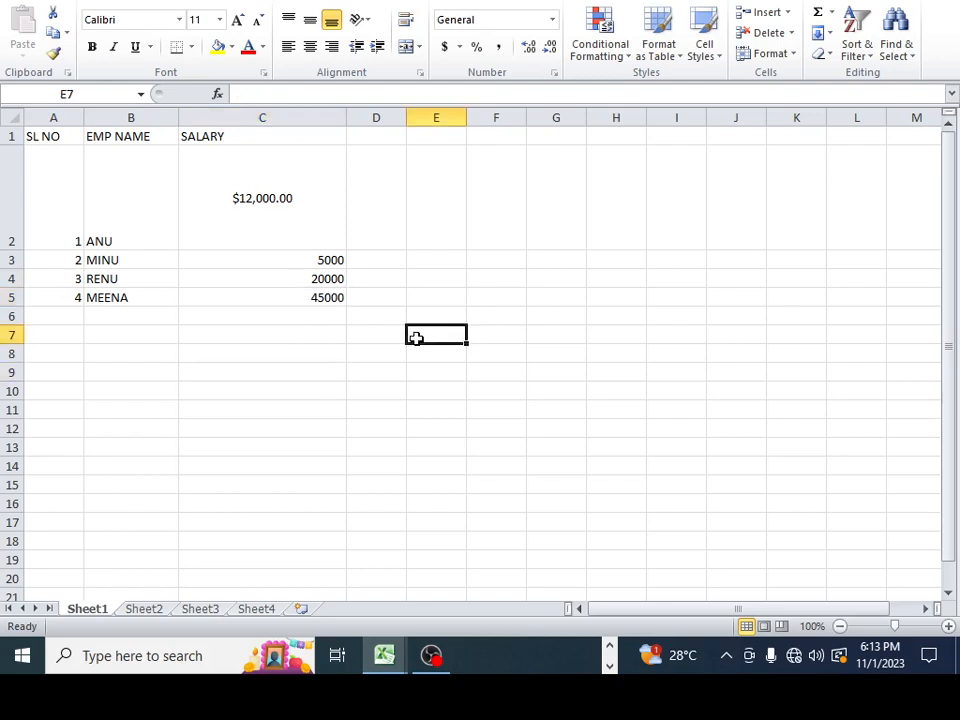
{"action": "type", "text": "435 54564564"}
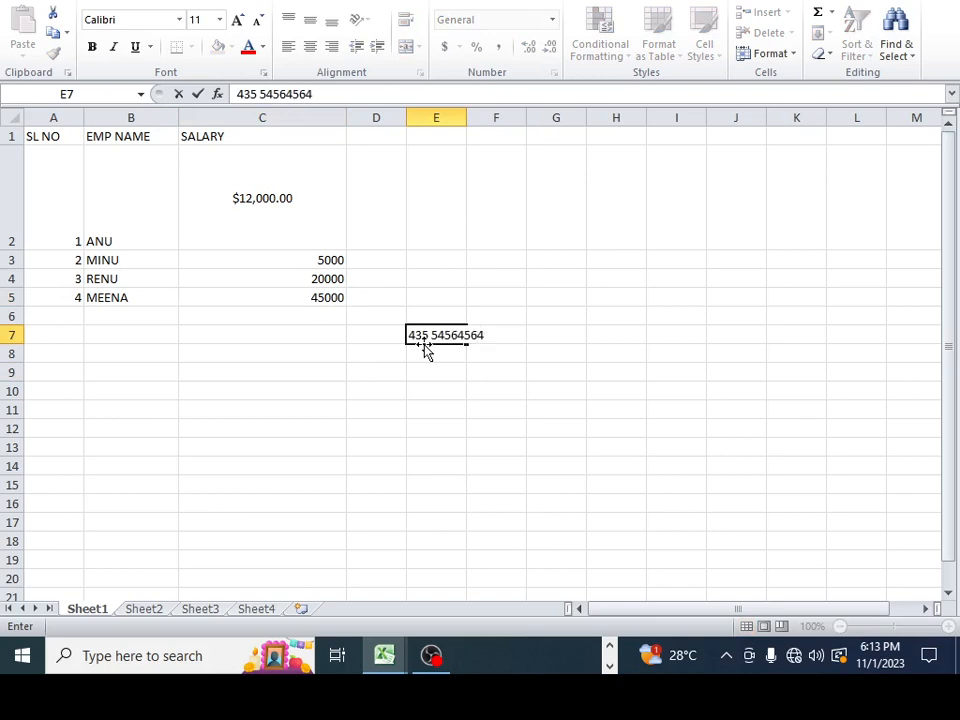
{"action": "type", "text": " 45645 6546 56456"}
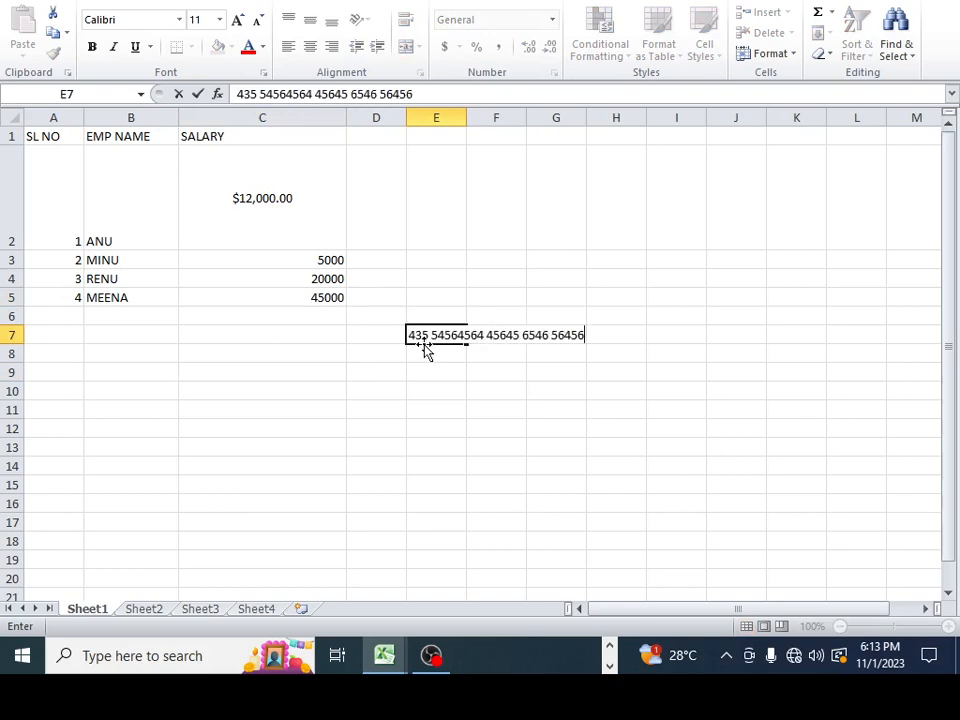
{"action": "type", "text": " 5 4564 56 4"}
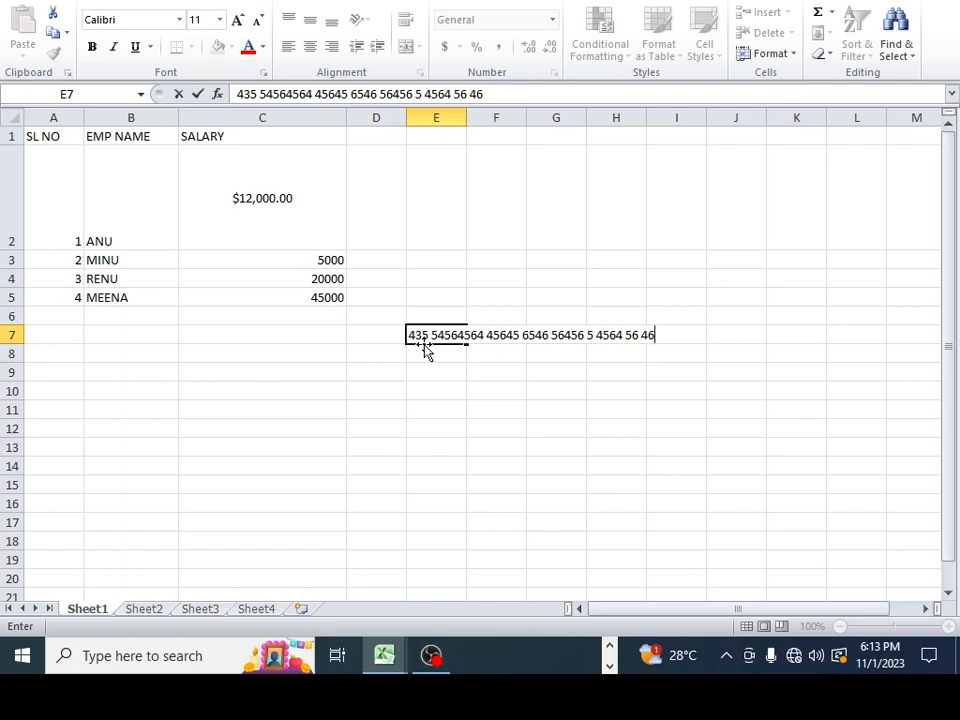
{"action": "type", "text": "6"}
{"action": "key", "text": "Return"}
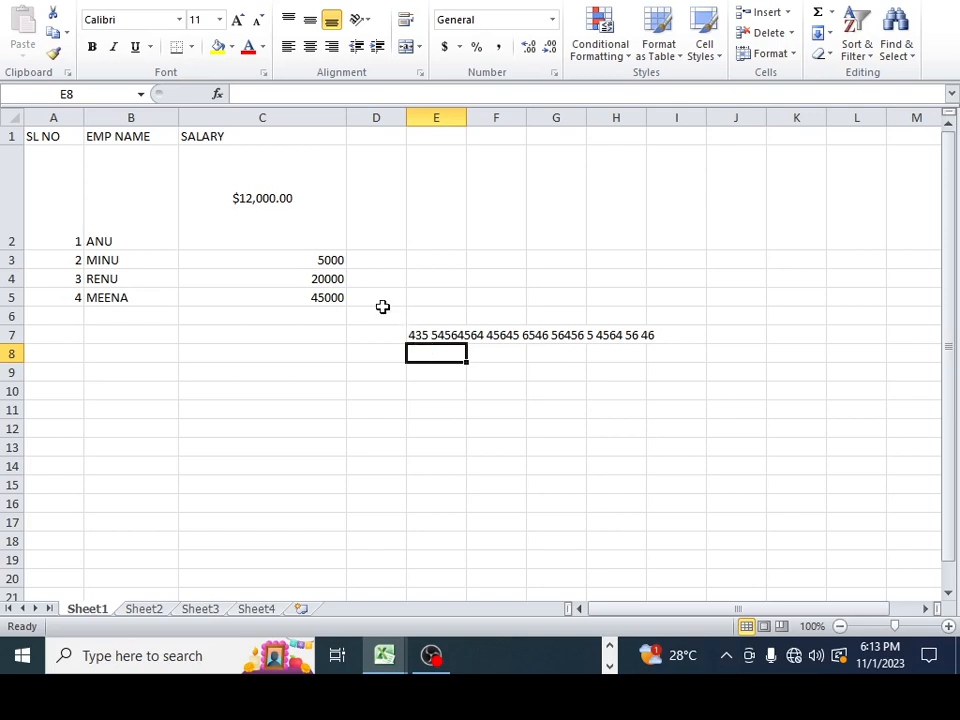
Turn on text wrapping for the empty cell E8.
{"action": "left_click", "coordinate": [556, 75]}
{"action": "left_click", "coordinate": [460, 246]}
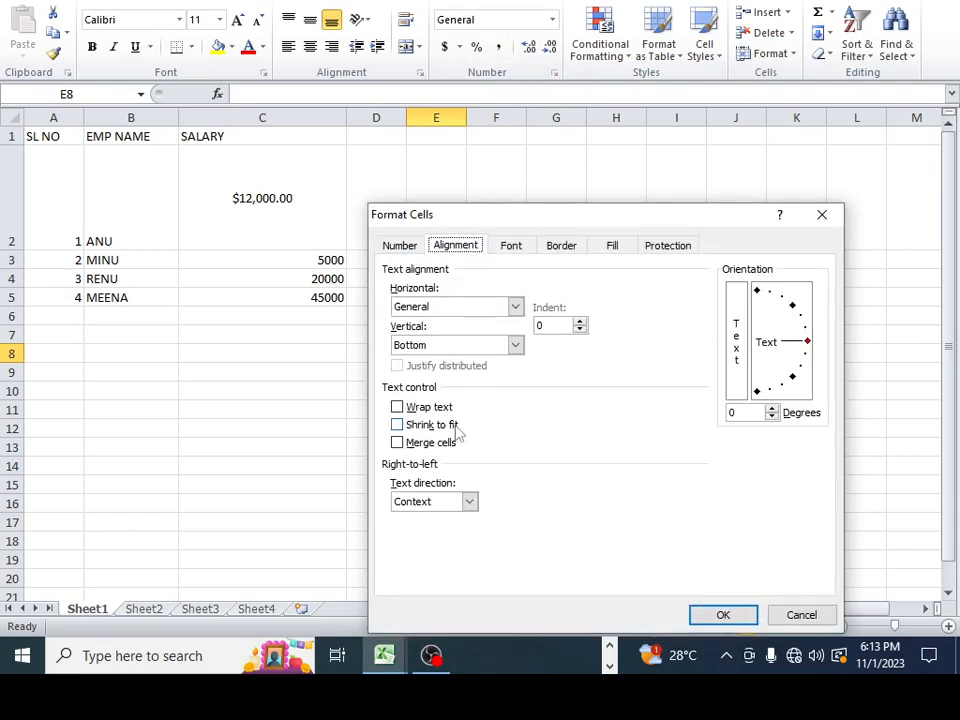
{"action": "left_click", "coordinate": [397, 407]}
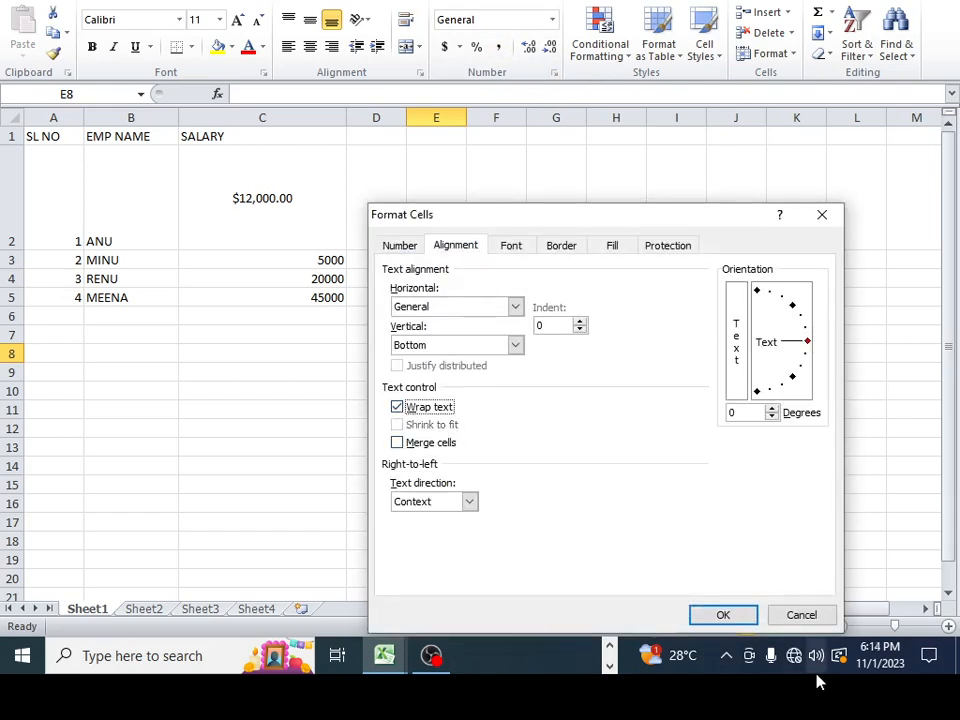
{"action": "left_click", "coordinate": [722, 615]}
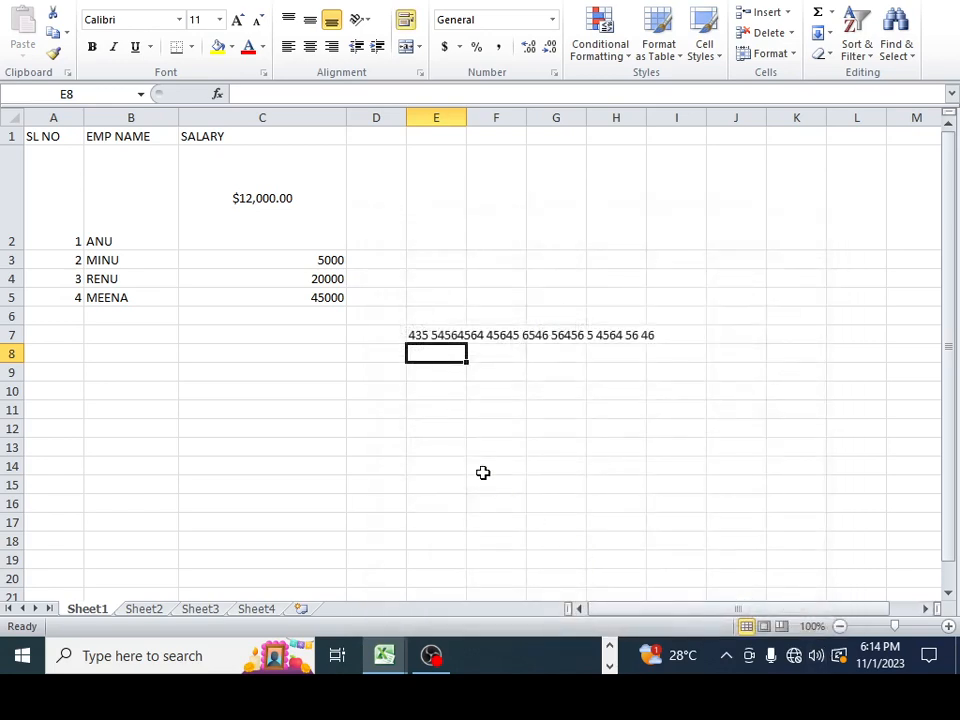
{"action": "type", "text": "567 67 76"}
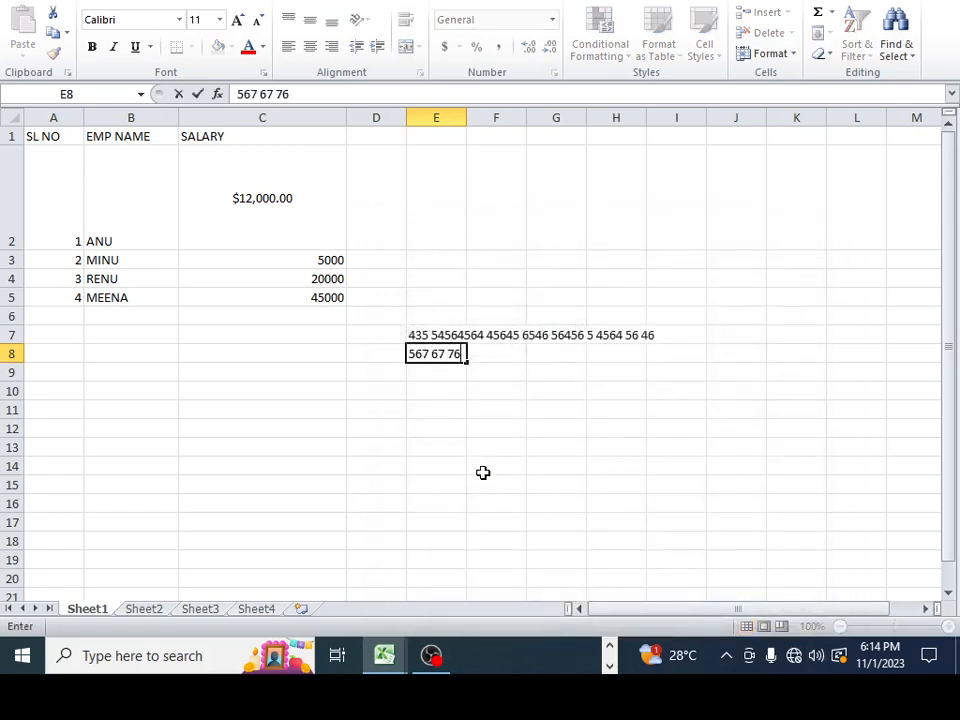
{"action": "type", "text": "576 675 6 676"}
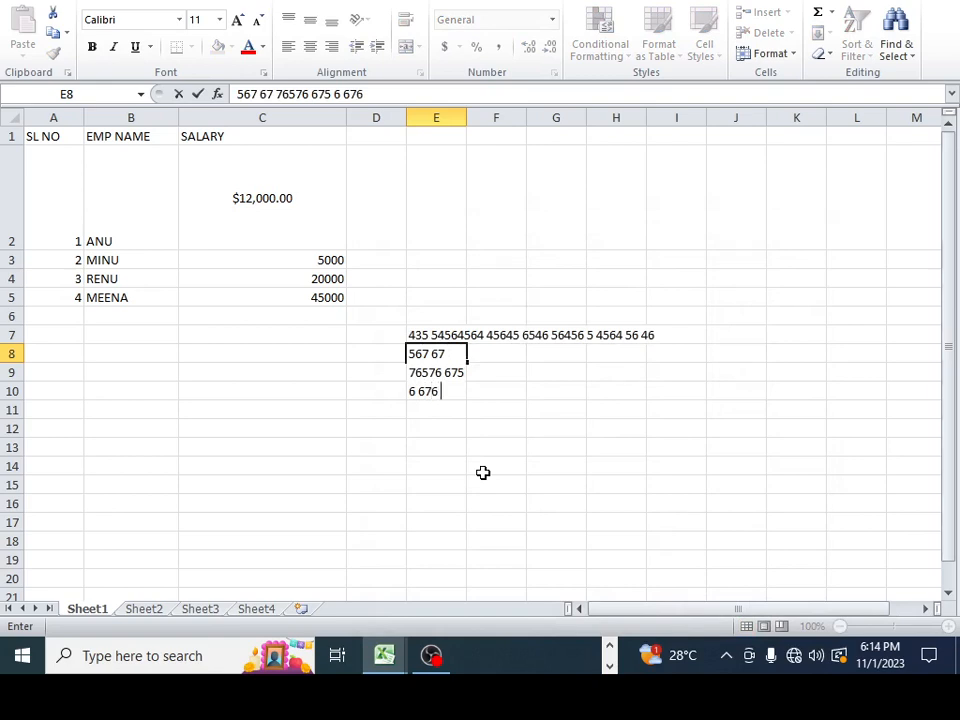
{"action": "type", "text": " 67576  75  65 "}
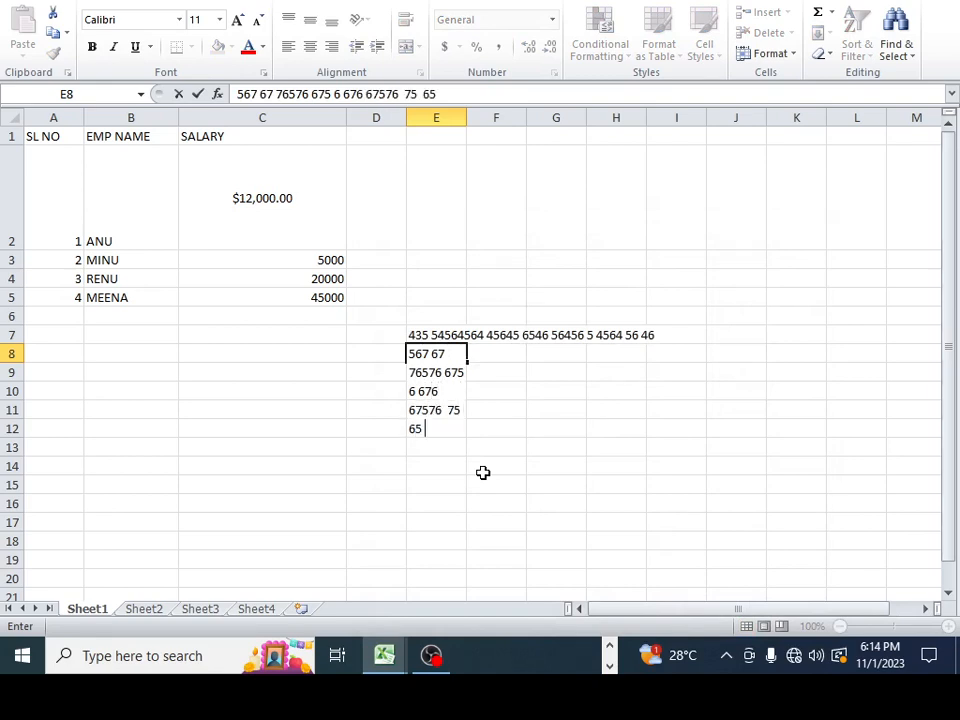
{"action": "type", "text": " 5765"}
{"action": "key", "text": "Return"}
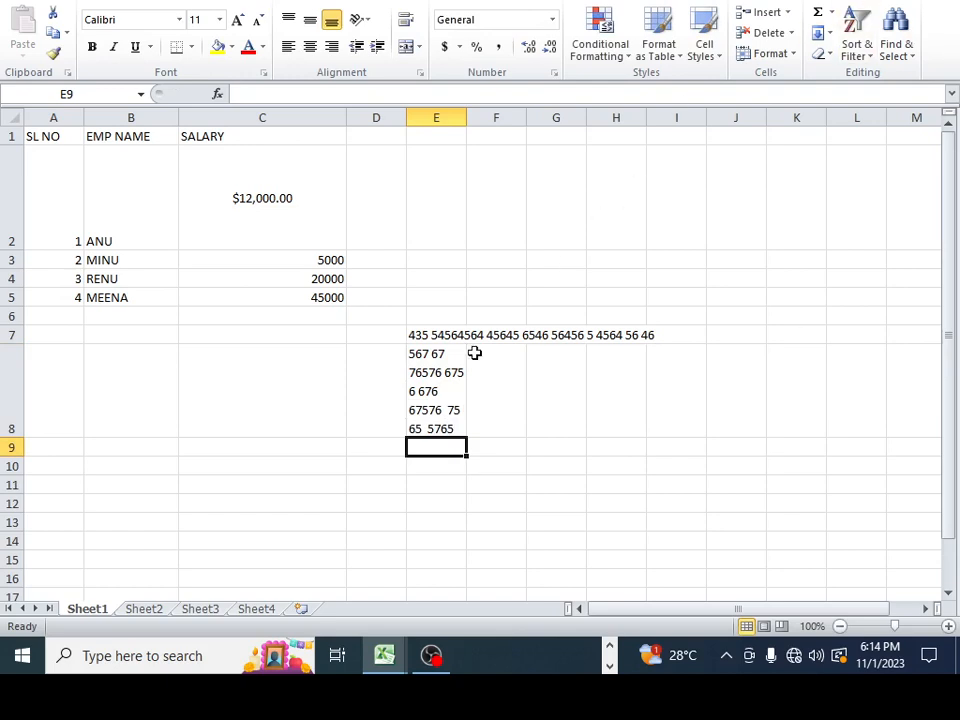
{"action": "left_click", "coordinate": [447, 400]}
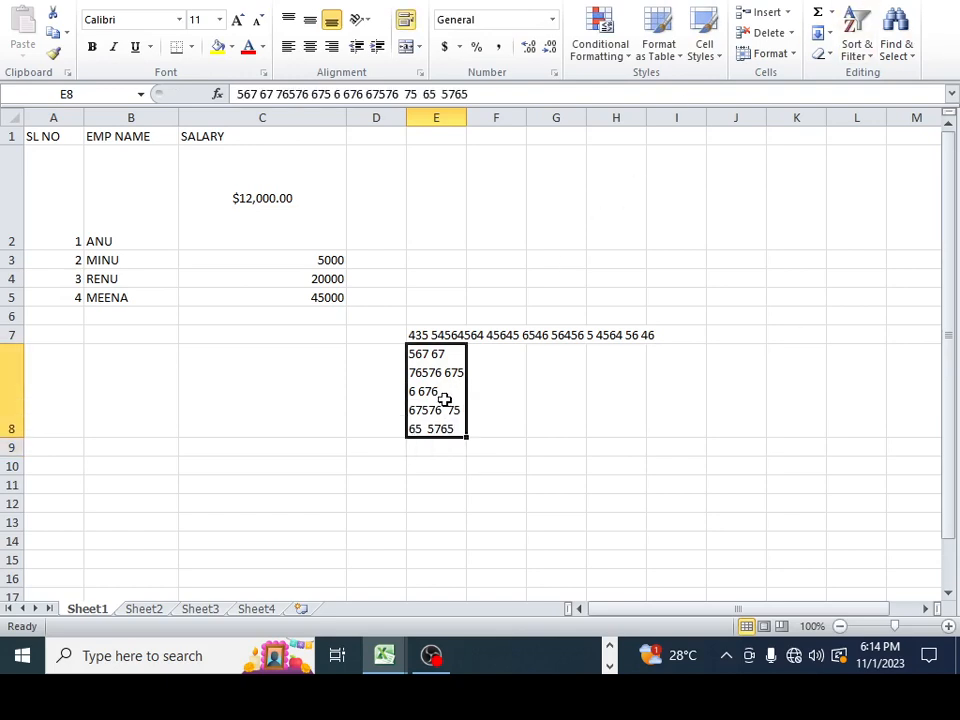
Turn on Shrink to fit for the empty cell E10.
{"action": "left_click", "coordinate": [431, 470]}
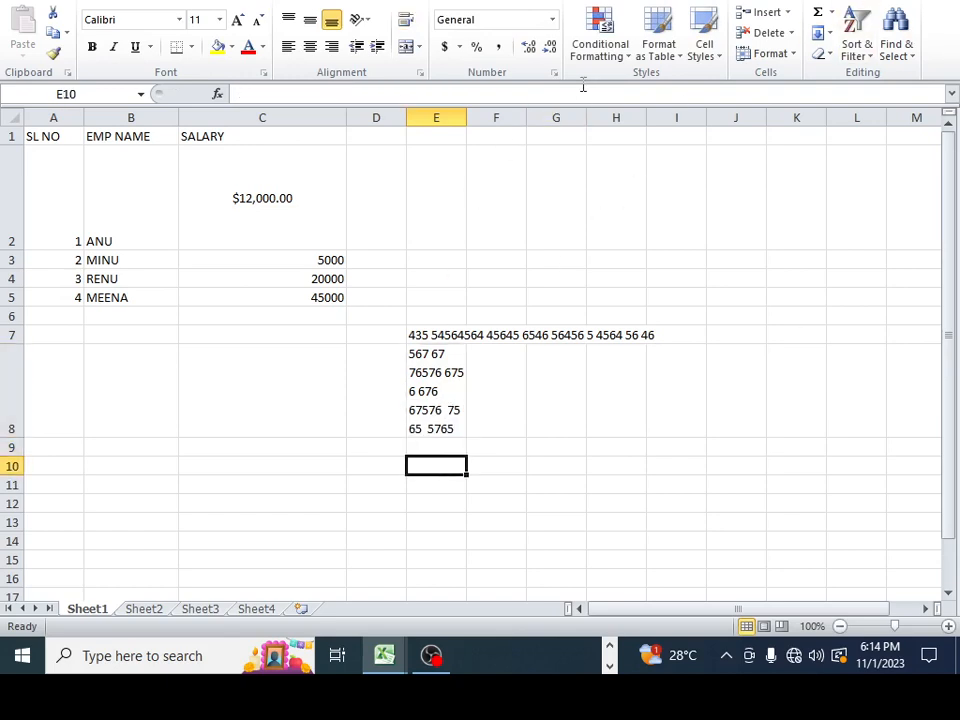
{"action": "left_click", "coordinate": [555, 73]}
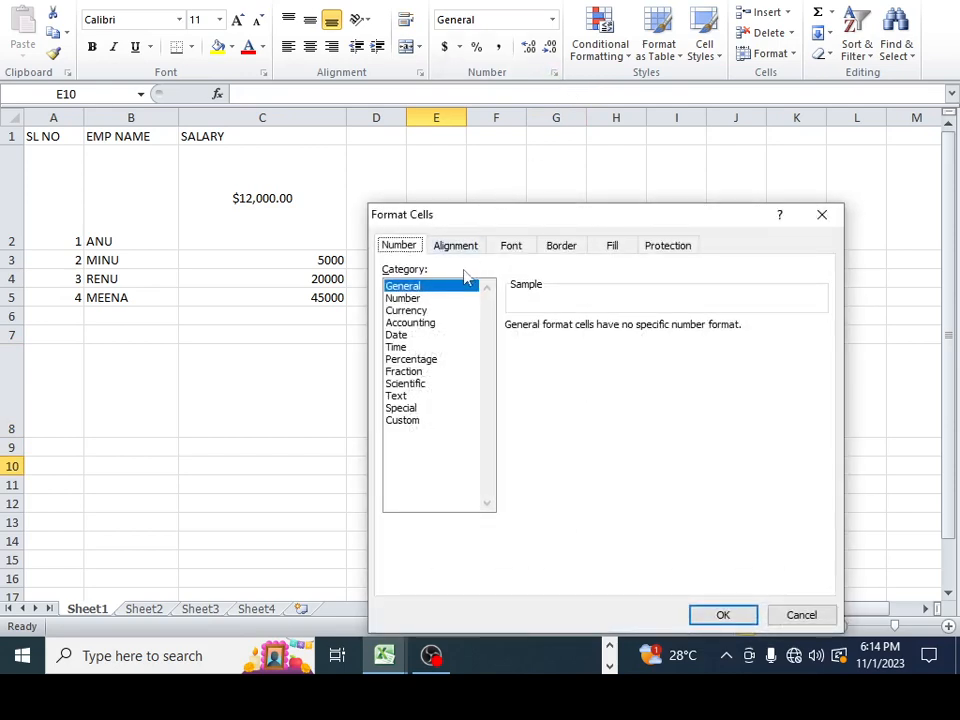
{"action": "left_click", "coordinate": [458, 246]}
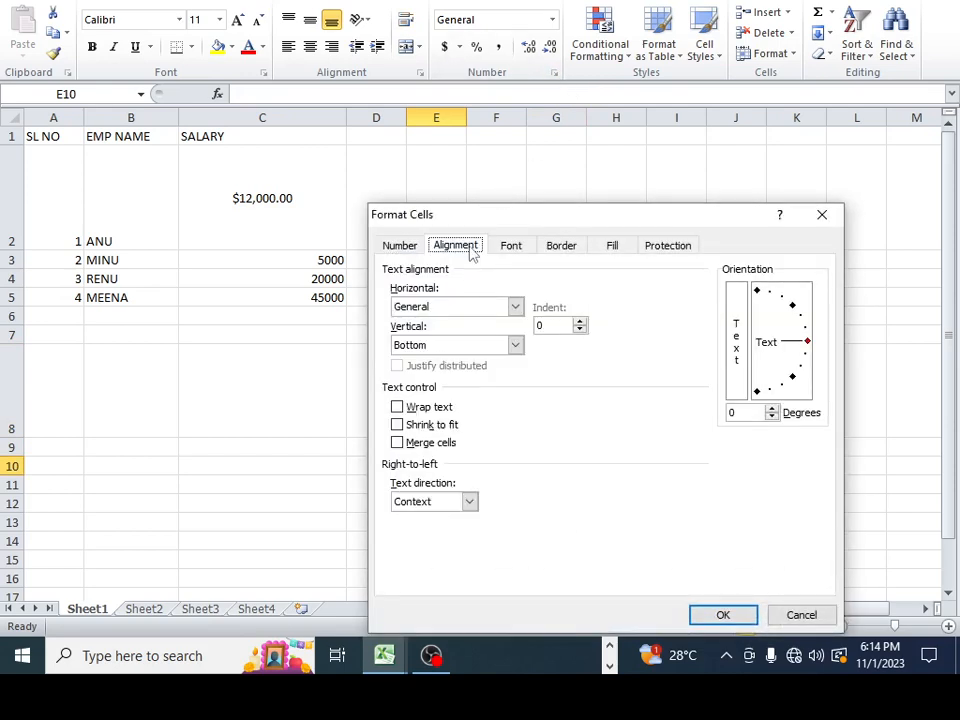
{"action": "left_click", "coordinate": [396, 425]}
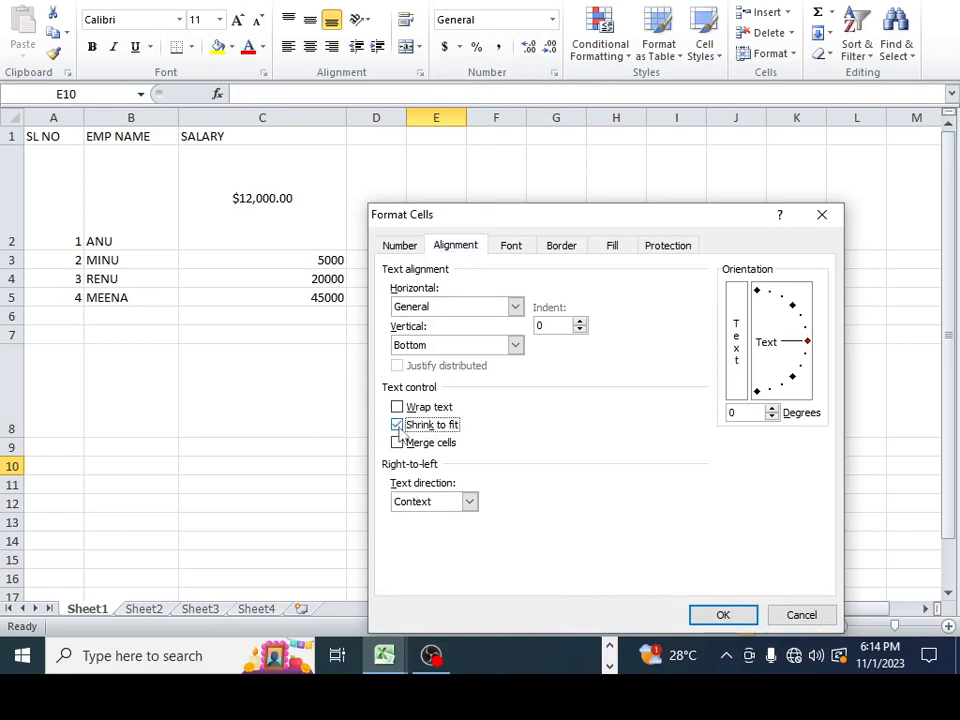
{"action": "left_click", "coordinate": [723, 615]}
Enter the sample text "F GHFHFH H H FHGFHGF H HG HG FH FHGF HG" in cell E10.
{"action": "type", "text": "F"}
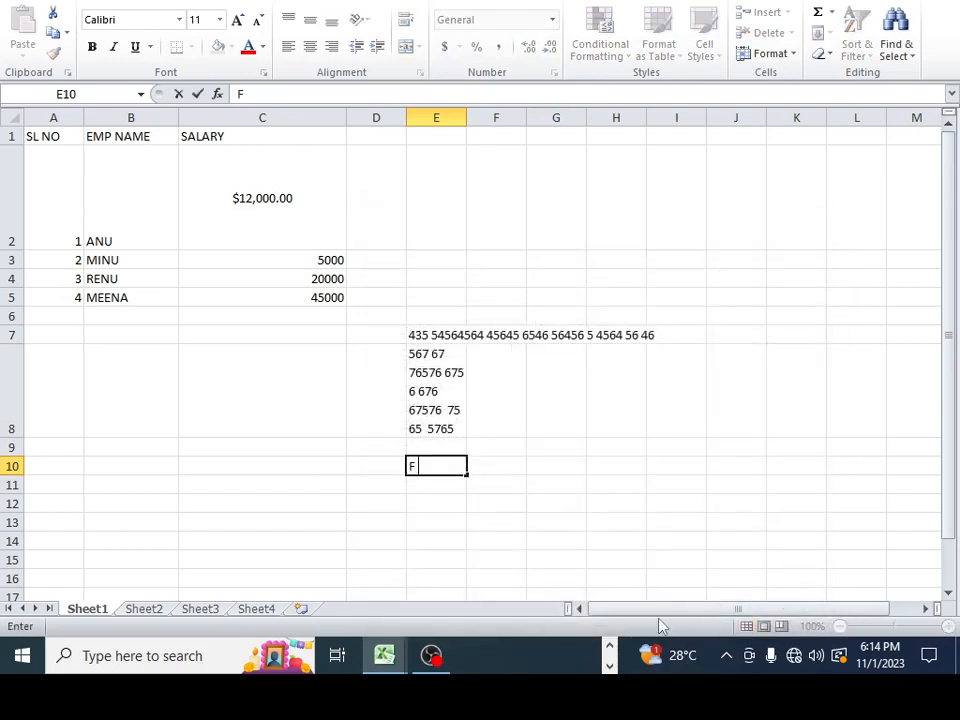
{"action": "type", "text": " GHFHFH H H FHGFHGF H HG HG FH FHGF HG"}
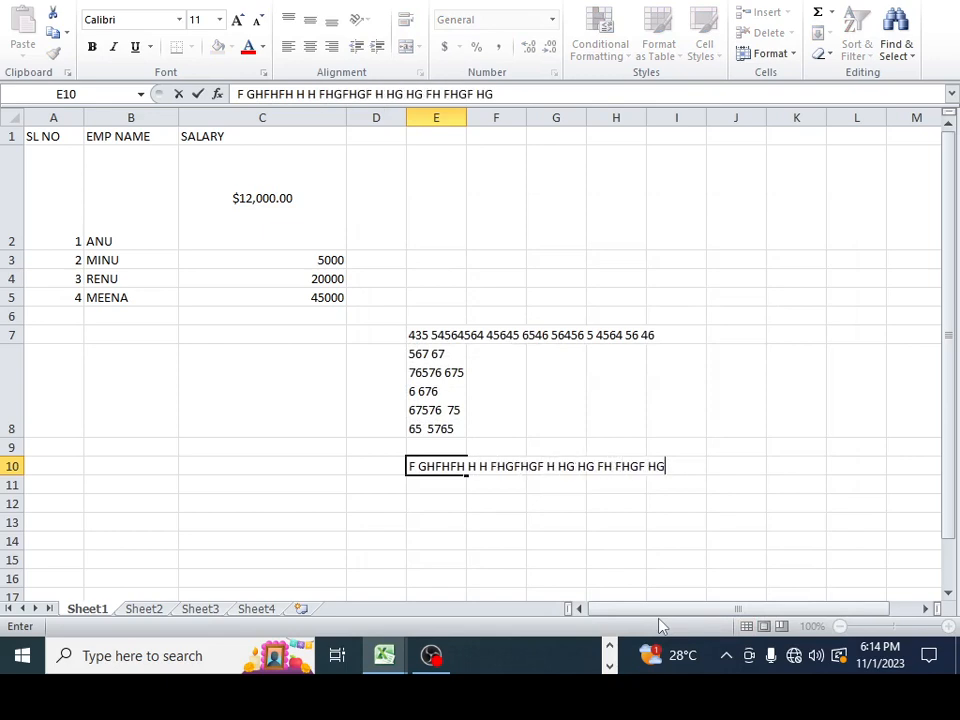
{"action": "key", "text": "Return"}
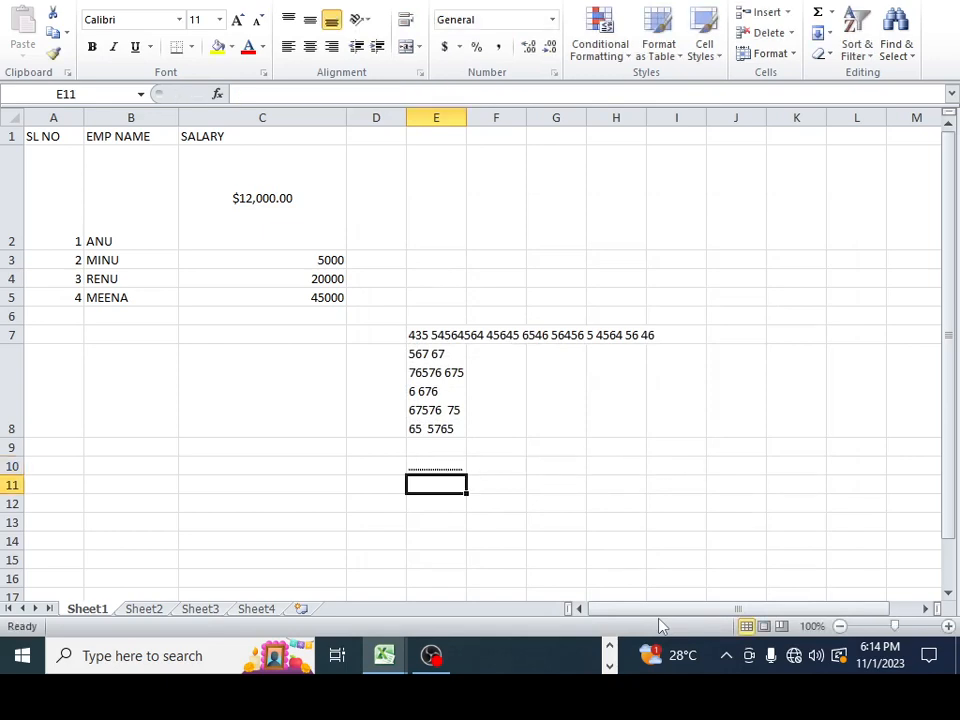
{"action": "left_click", "coordinate": [453, 464]}
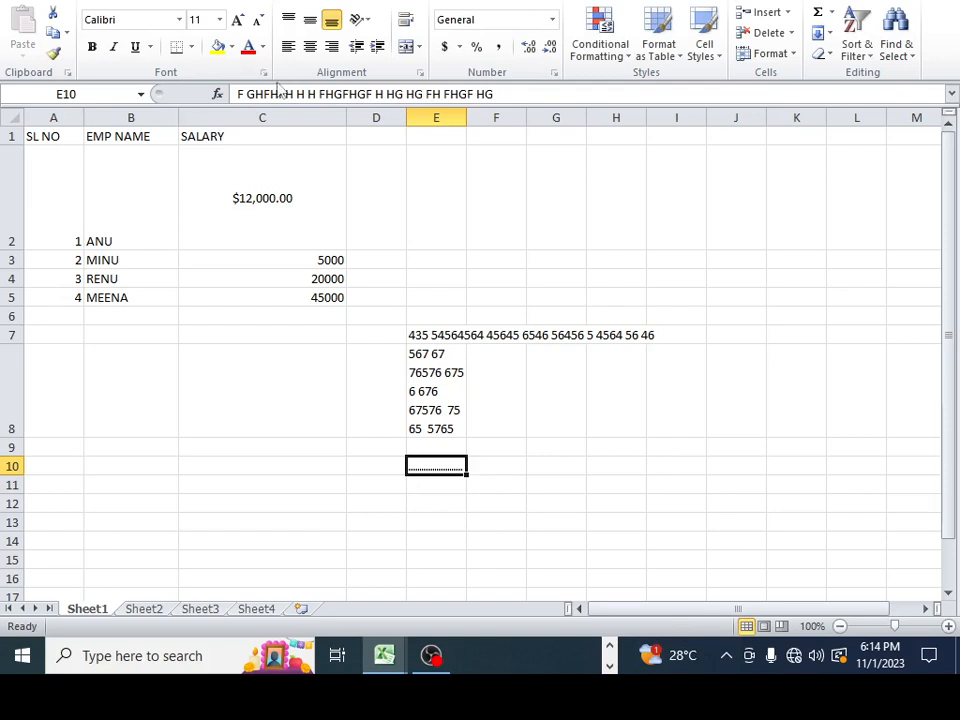
{"action": "left_click", "coordinate": [554, 72]}
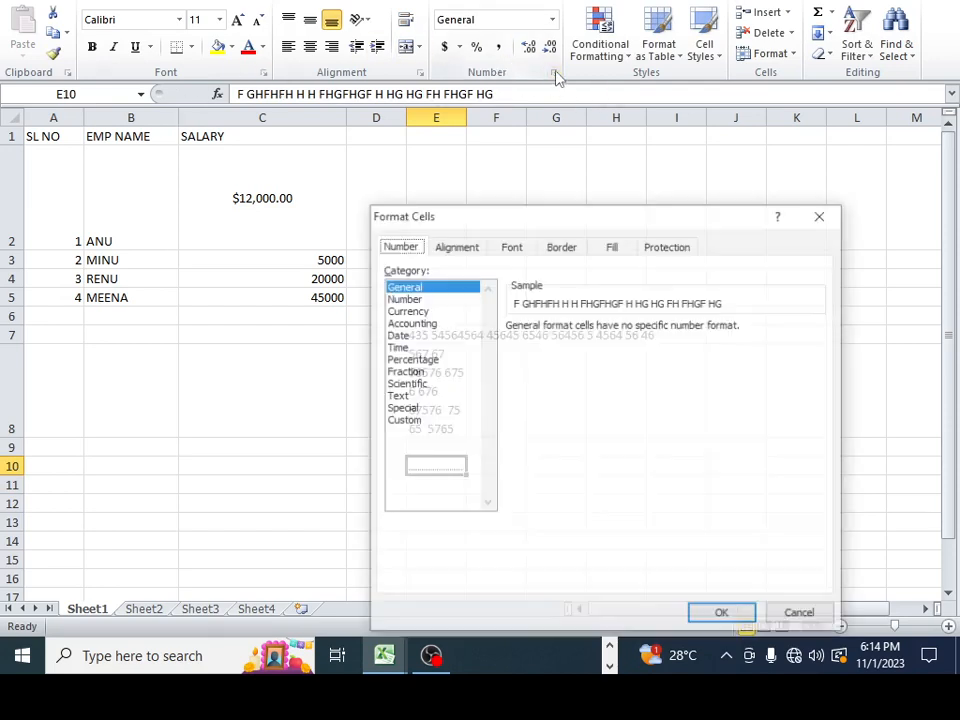
{"action": "left_click", "coordinate": [472, 248]}
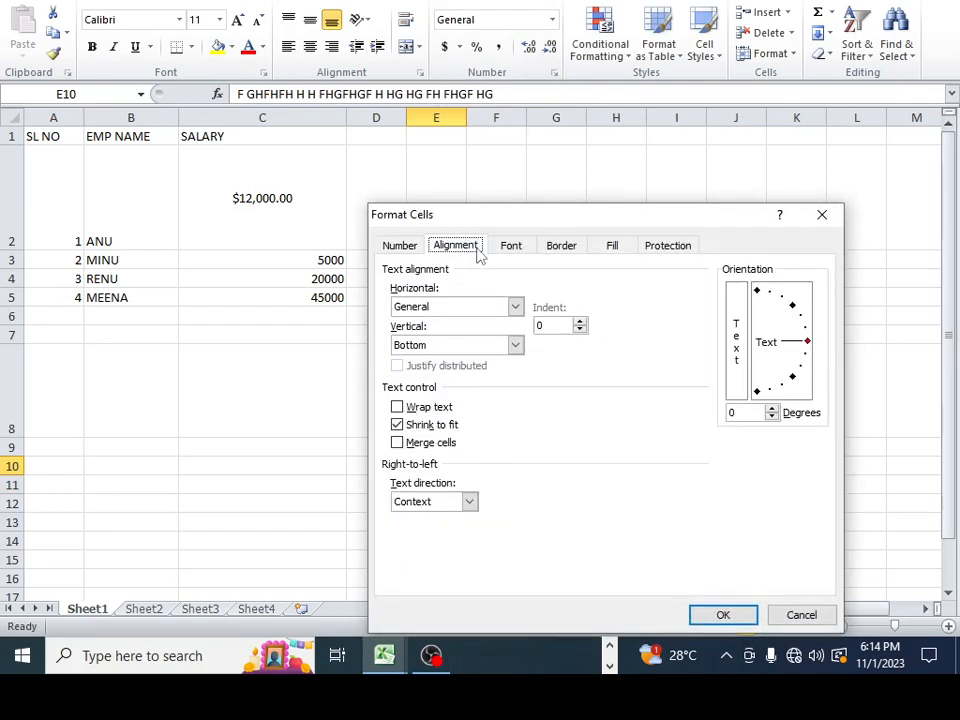
{"action": "left_click", "coordinate": [448, 428]}
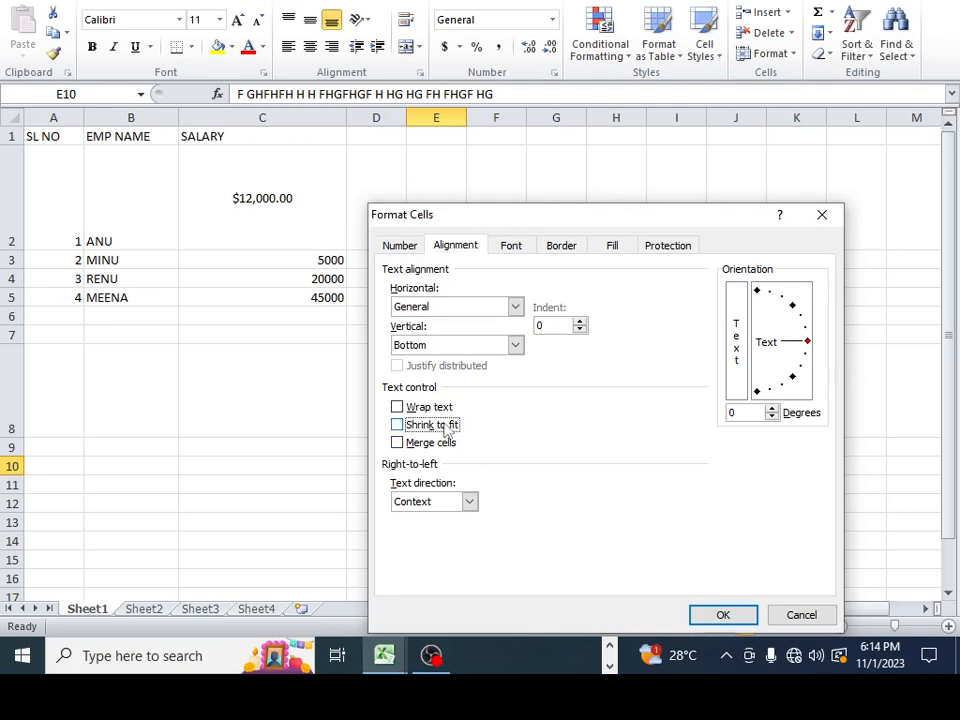
{"action": "left_click", "coordinate": [799, 615]}
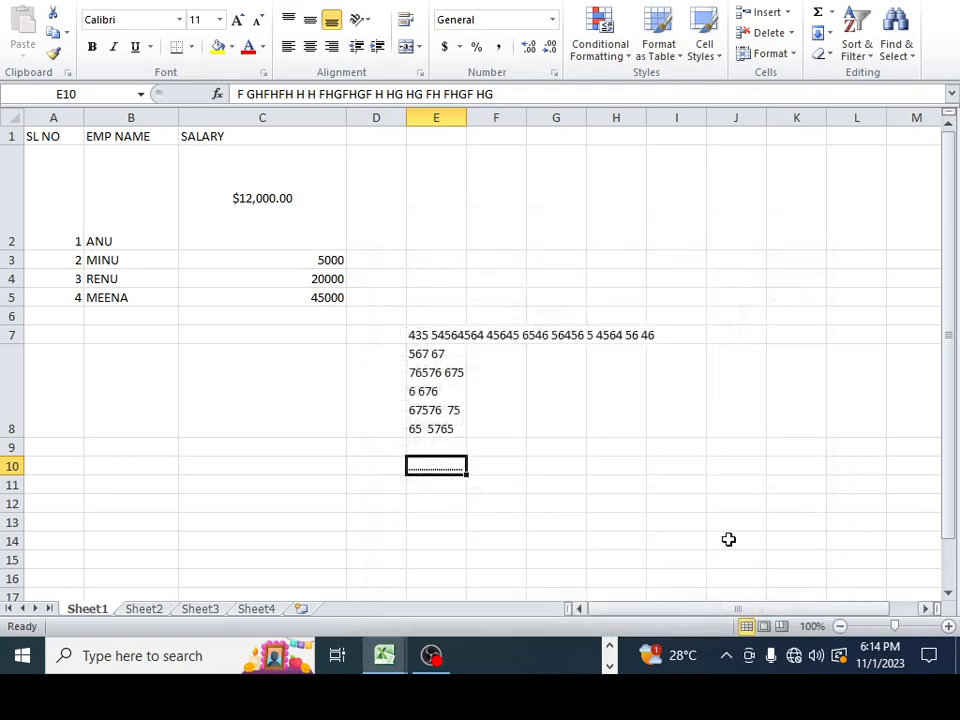
Enter AA in cell H11 and BB in the adjacent cell I11.
{"action": "left_click", "coordinate": [630, 496]}
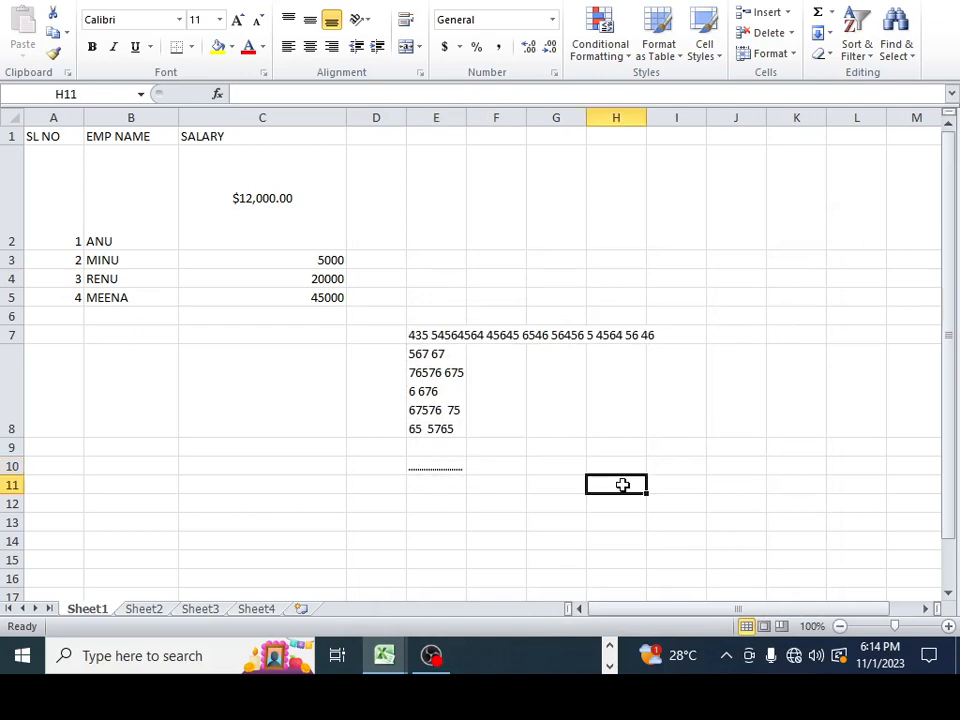
{"action": "type", "text": "AA"}
{"action": "key", "text": "Tab"}
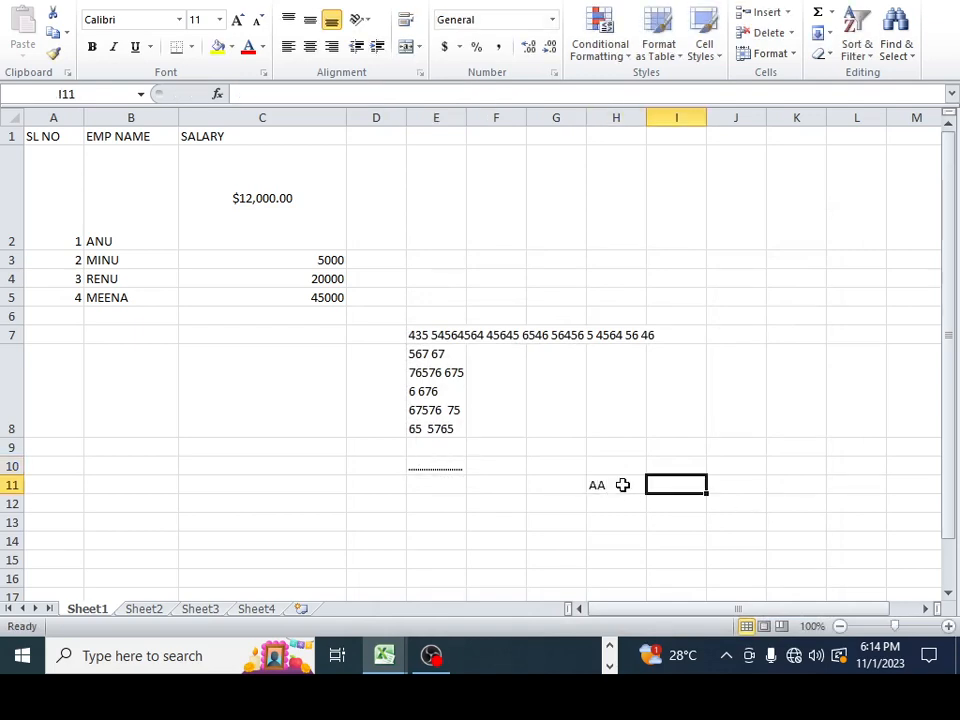
{"action": "type", "text": "BB"}
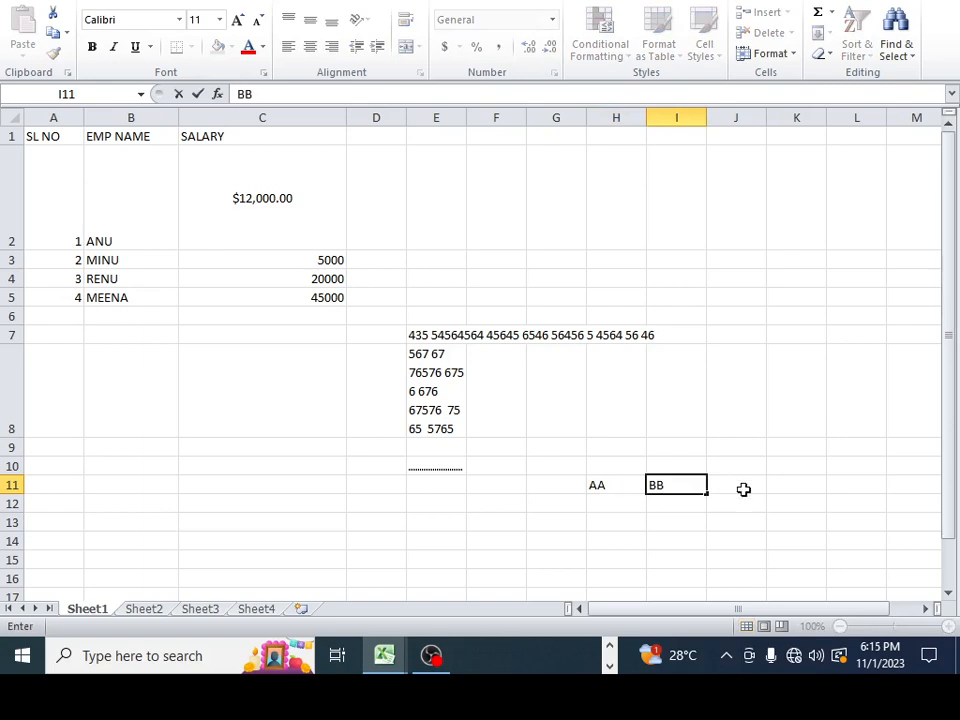
{"action": "key", "text": "Return"}
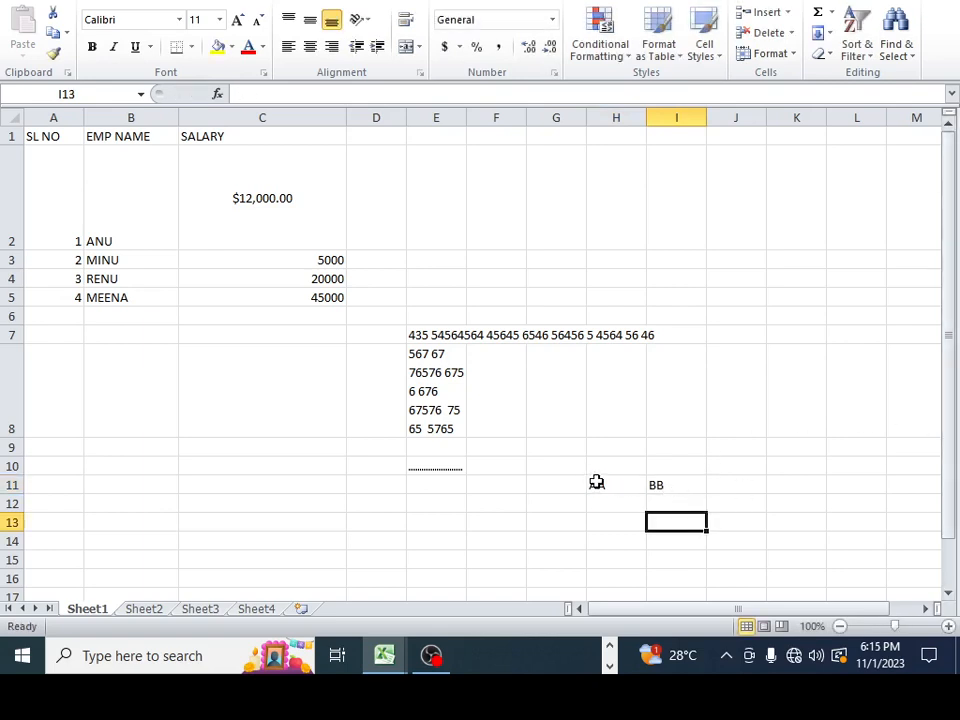
Merge cells H11 and I11 through the cell alignment settings, keeping only the upper-left value.
{"action": "left_click_drag", "start_coordinate": [598, 482], "coordinate": [660, 490]}
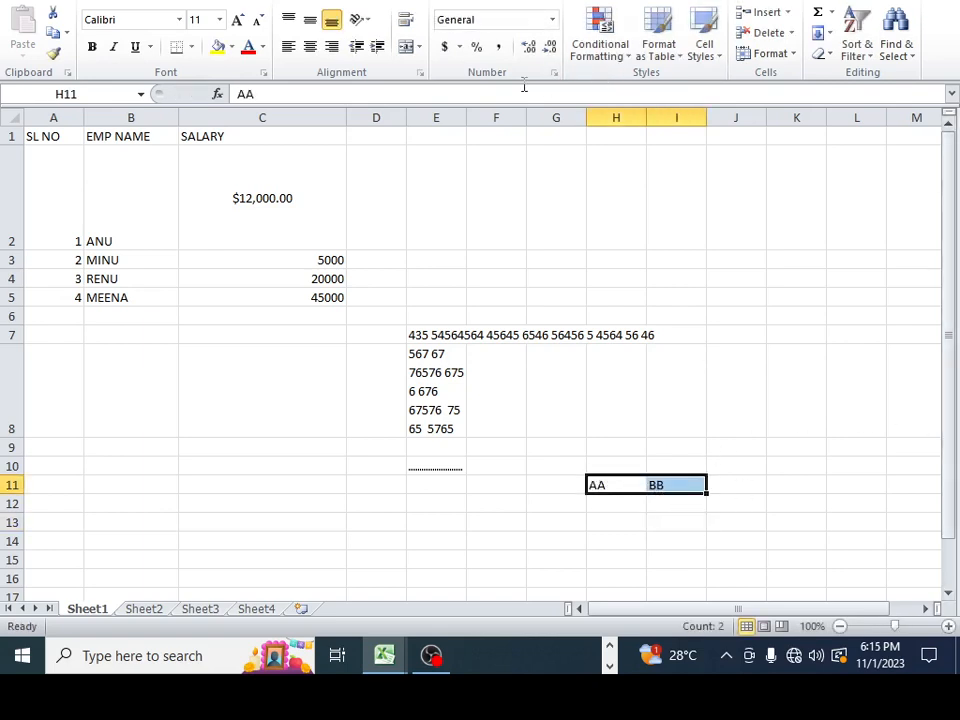
{"action": "left_click", "coordinate": [554, 74]}
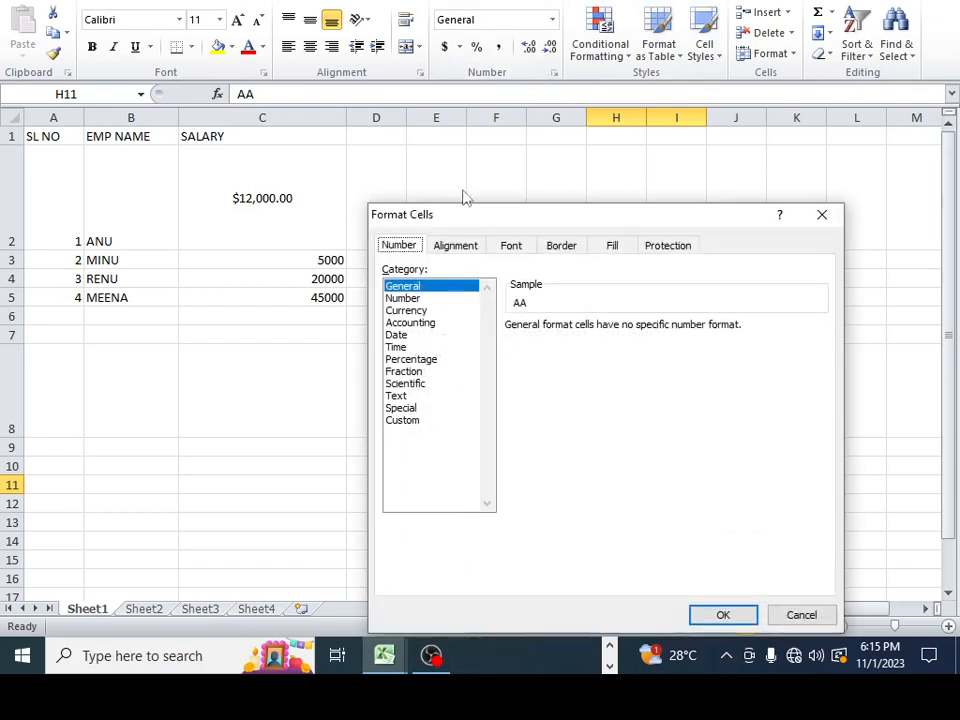
{"action": "left_click", "coordinate": [456, 248]}
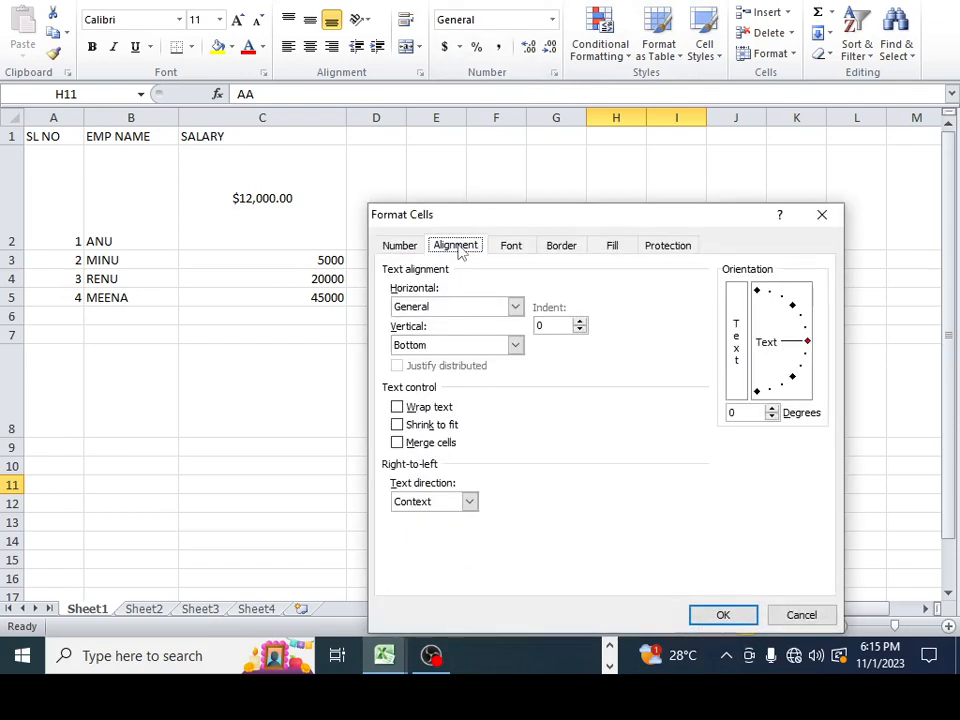
{"action": "left_click", "coordinate": [443, 445]}
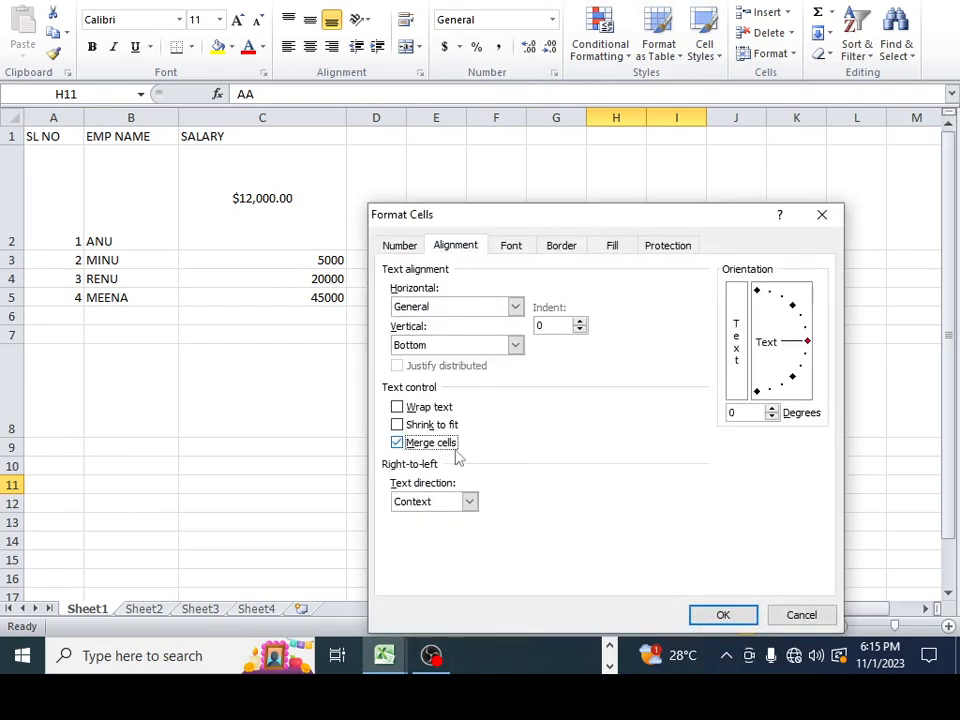
{"action": "left_click", "coordinate": [722, 616]}
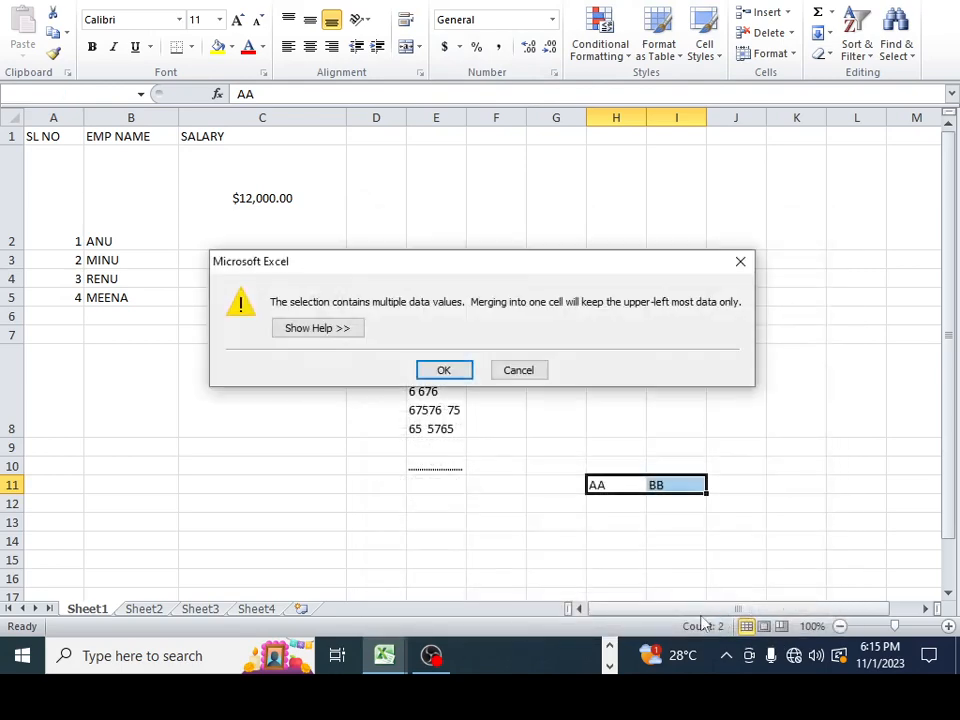
{"action": "left_click", "coordinate": [443, 370]}
{"action": "left_click", "coordinate": [696, 563]}
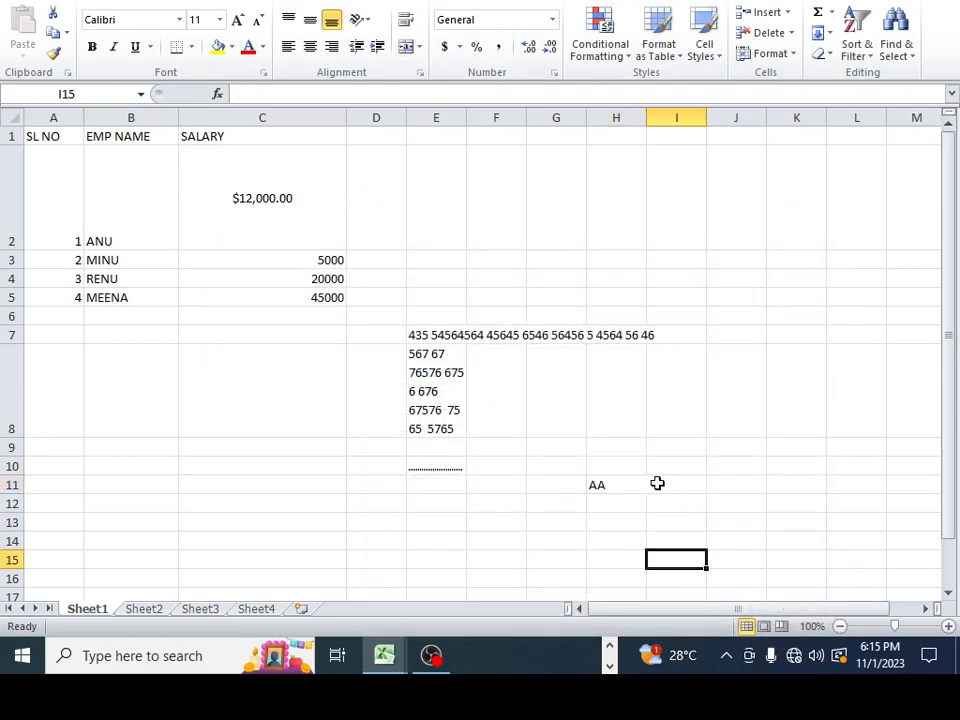
Zoom the worksheet to the merged cell H11 to examine it closely, and dismiss the Driver Updater pop-up.
{"action": "left_click", "coordinate": [621, 486]}
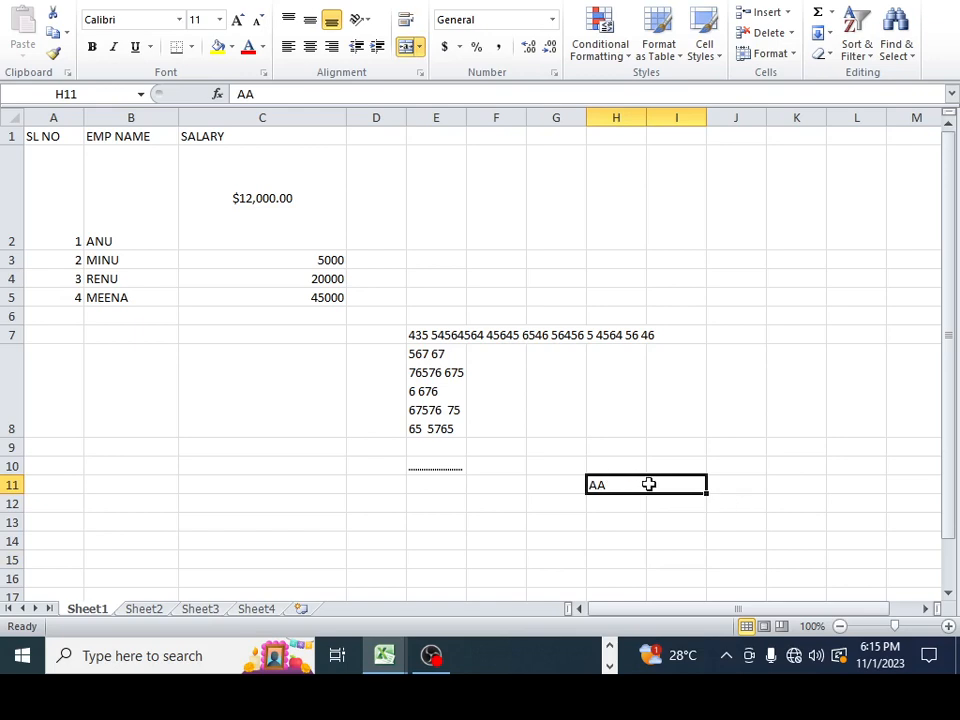
{"action": "left_click", "coordinate": [461, 5]}
{"action": "left_click", "coordinate": [471, 45]}
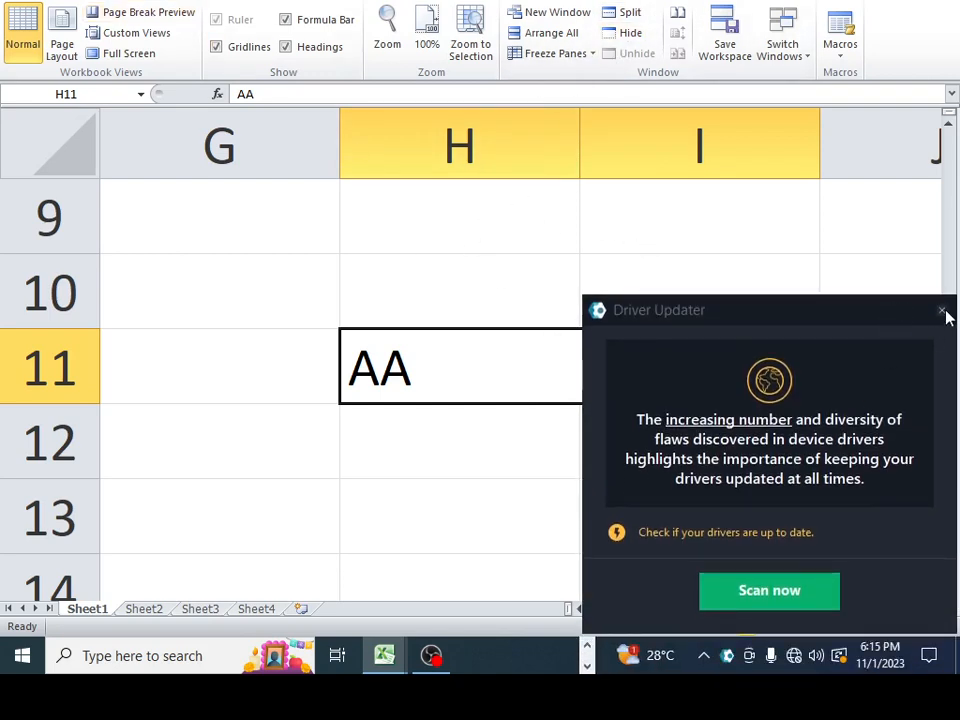
{"action": "left_click", "coordinate": [942, 311]}
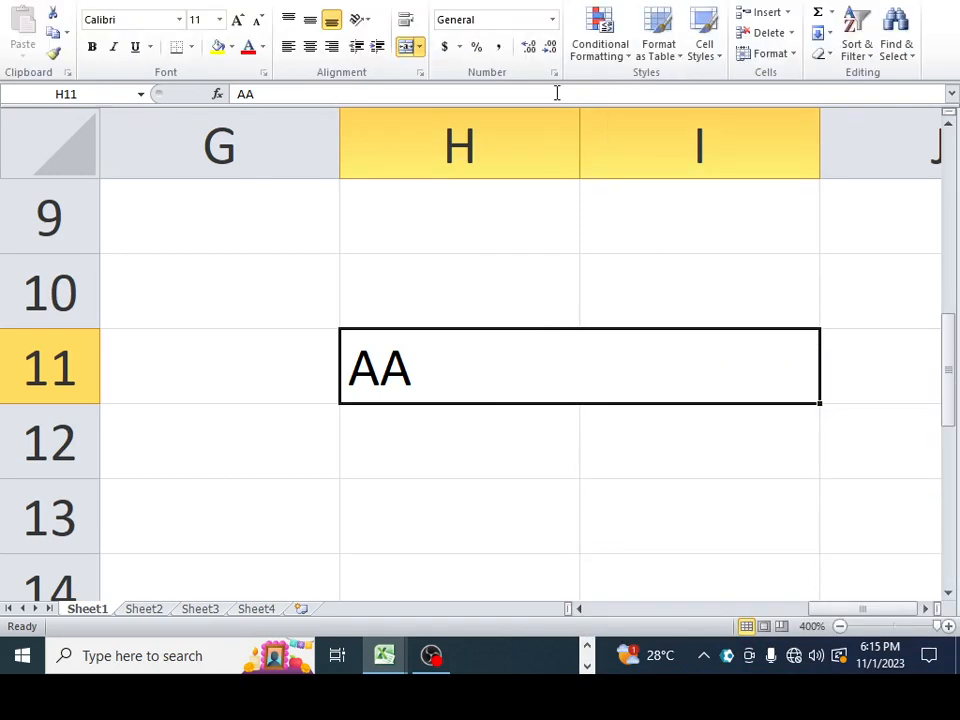
Set the text direction of the empty cell H12 to Left-to-Right.
{"action": "left_click", "coordinate": [478, 409]}
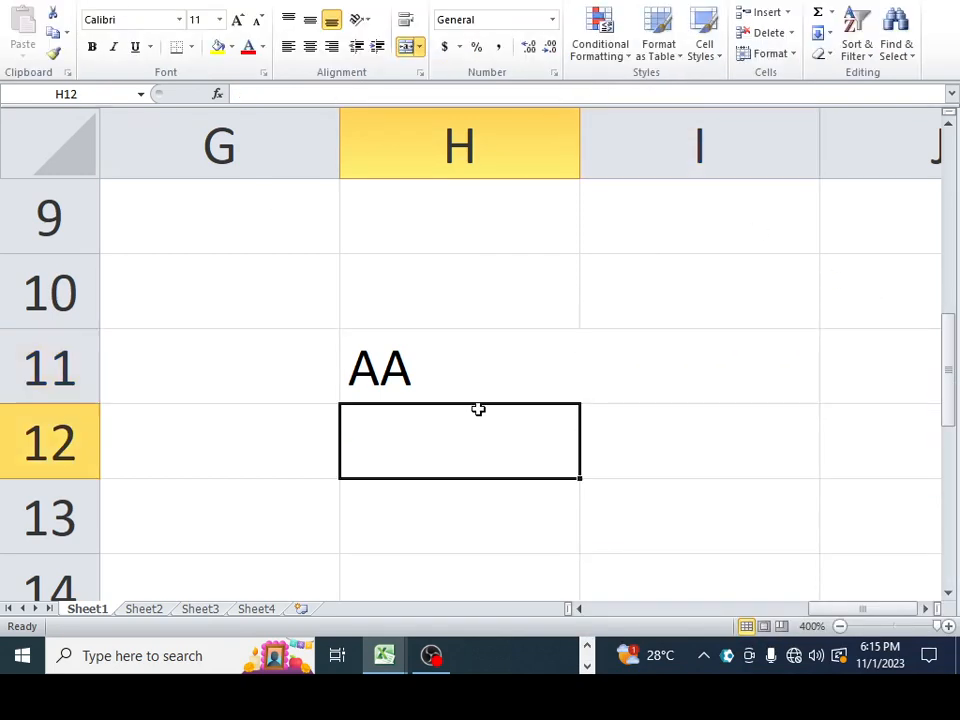
{"action": "left_click", "coordinate": [554, 74]}
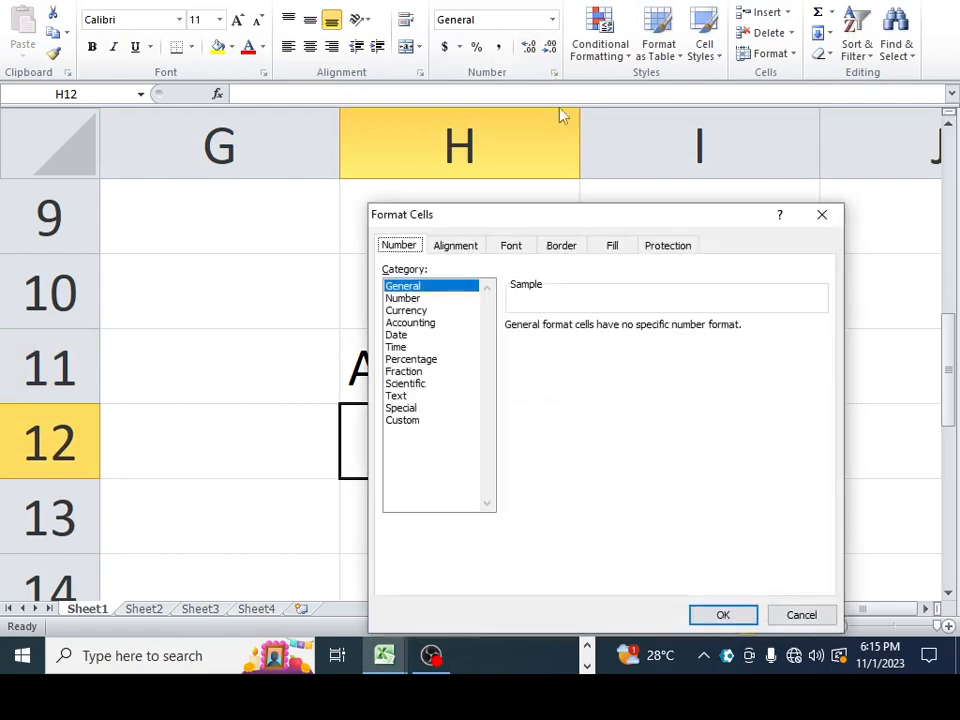
{"action": "left_click", "coordinate": [468, 247]}
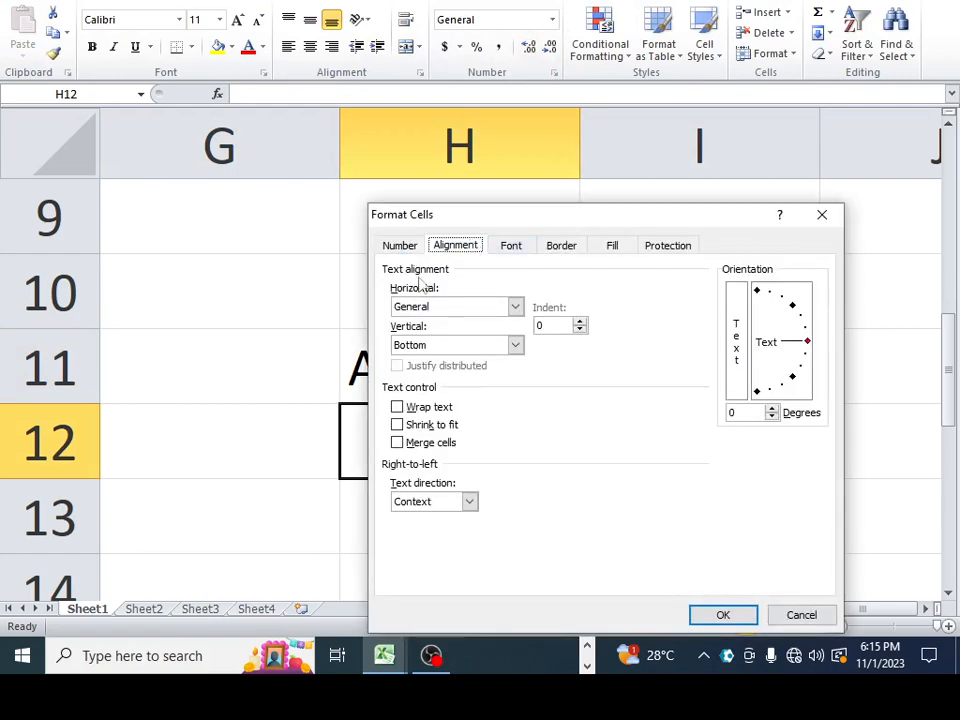
{"action": "left_click", "coordinate": [469, 503]}
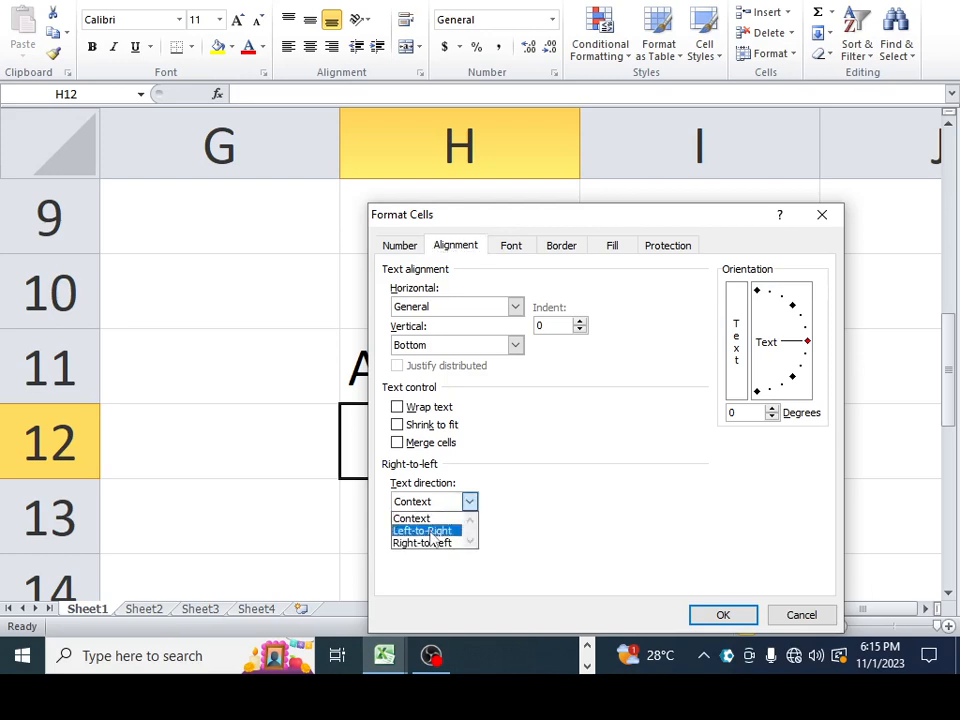
{"action": "left_click", "coordinate": [430, 531]}
{"action": "left_click", "coordinate": [727, 616]}
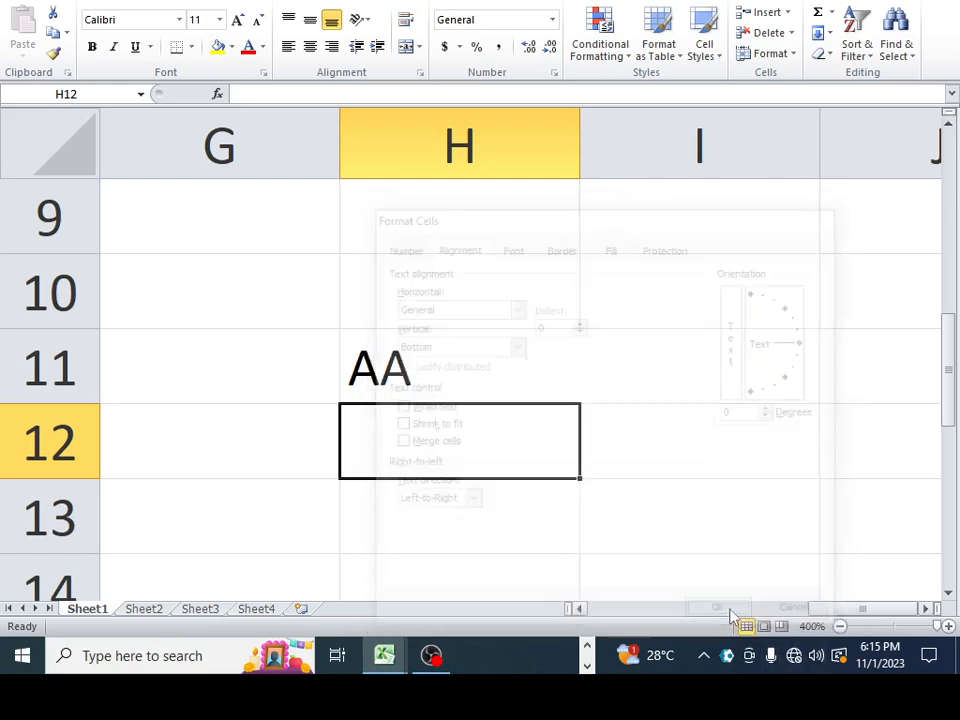
Enter the sample text "GF GF FHG G" with a leading space in cell H12.
{"action": "double_click", "coordinate": [443, 456]}
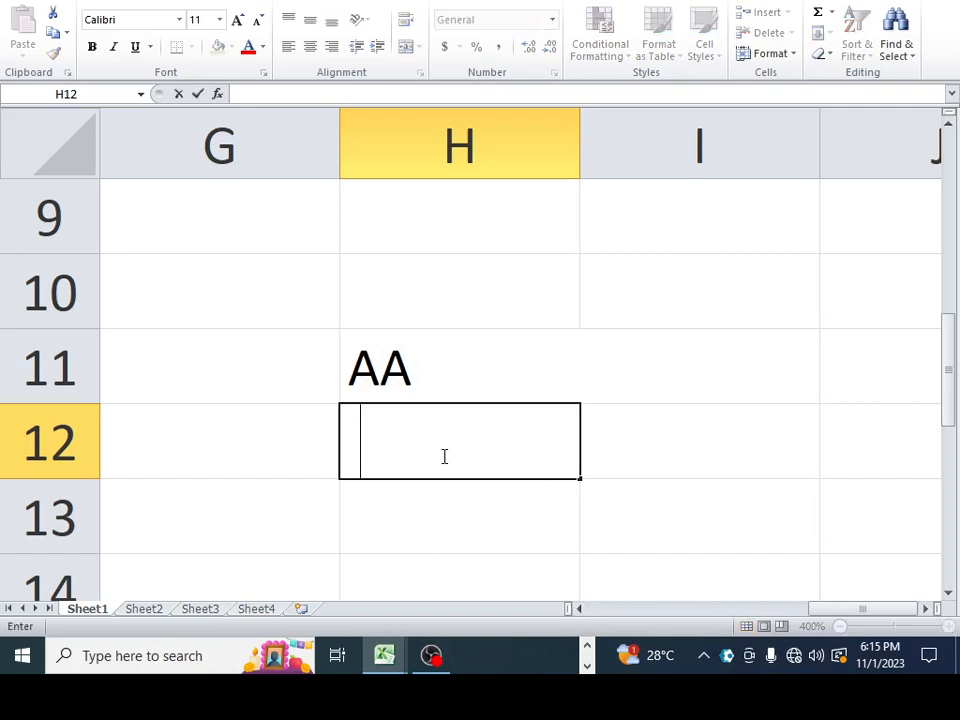
{"action": "type", "text": "GF GF FHG"}
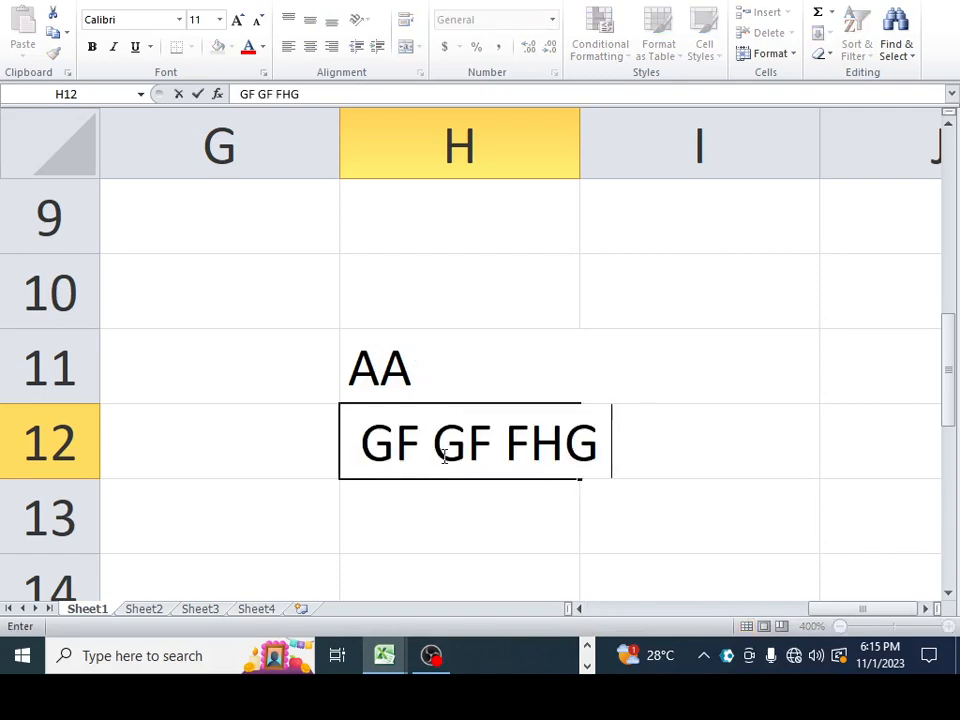
{"action": "type", "text": "  G"}
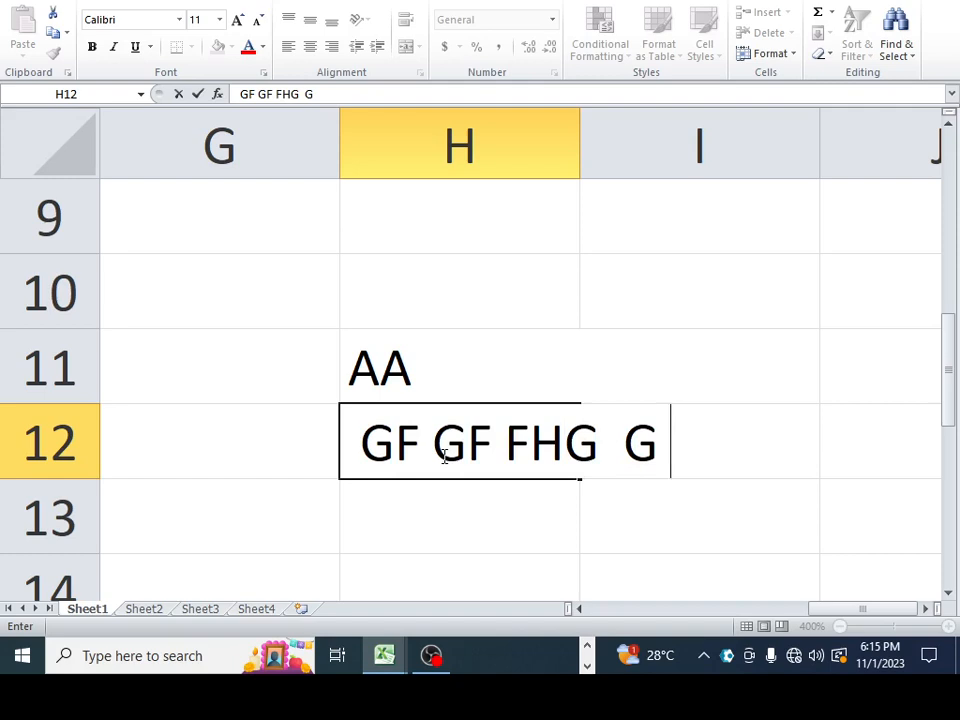
{"action": "left_click", "coordinate": [498, 527]}
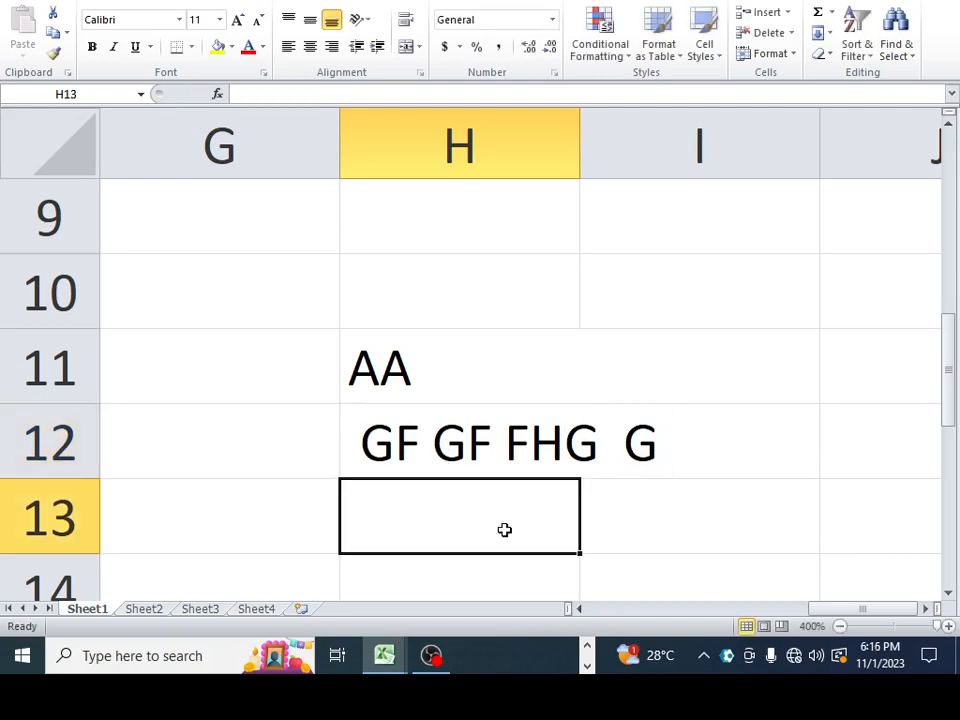
Set the text direction of the empty cell H13 to Right-to-Left.
{"action": "left_click", "coordinate": [555, 76]}
{"action": "left_click", "coordinate": [455, 247]}
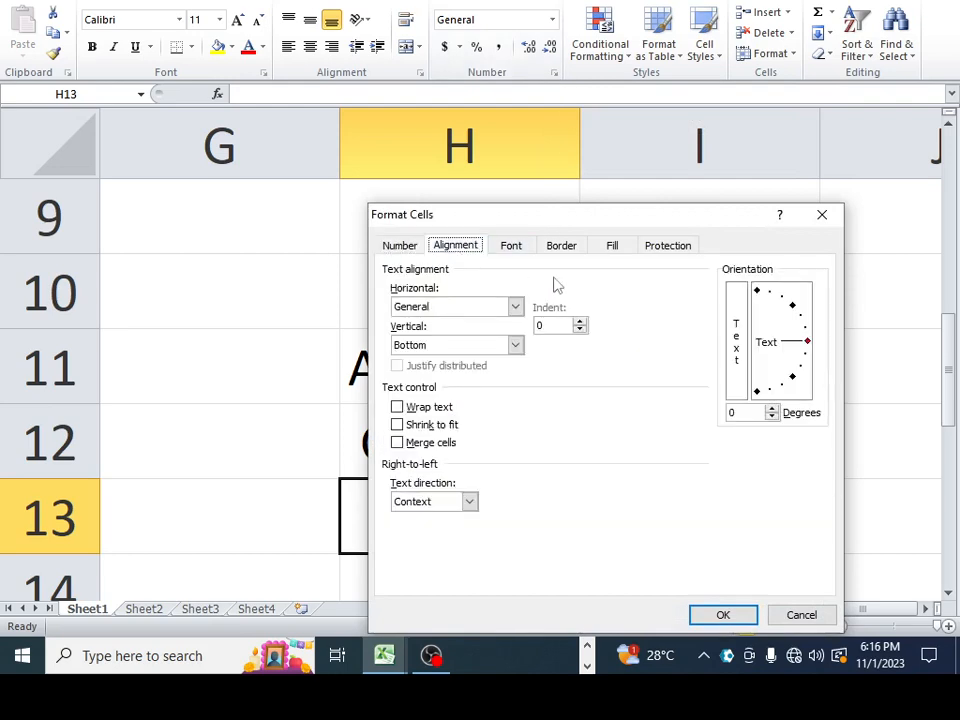
{"action": "left_click", "coordinate": [468, 501]}
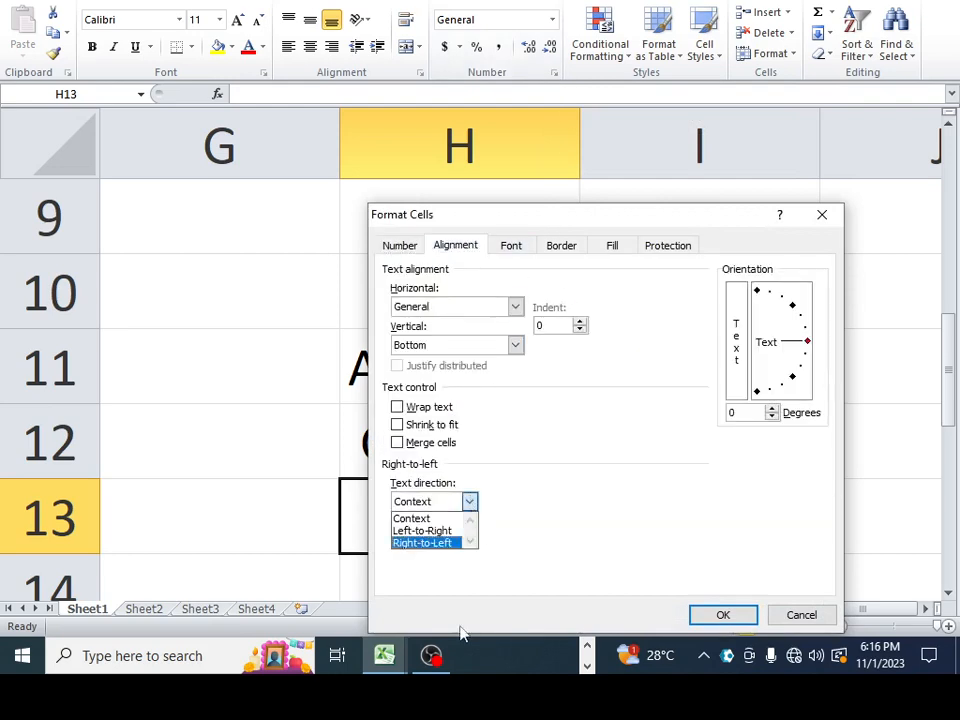
{"action": "left_click", "coordinate": [437, 545]}
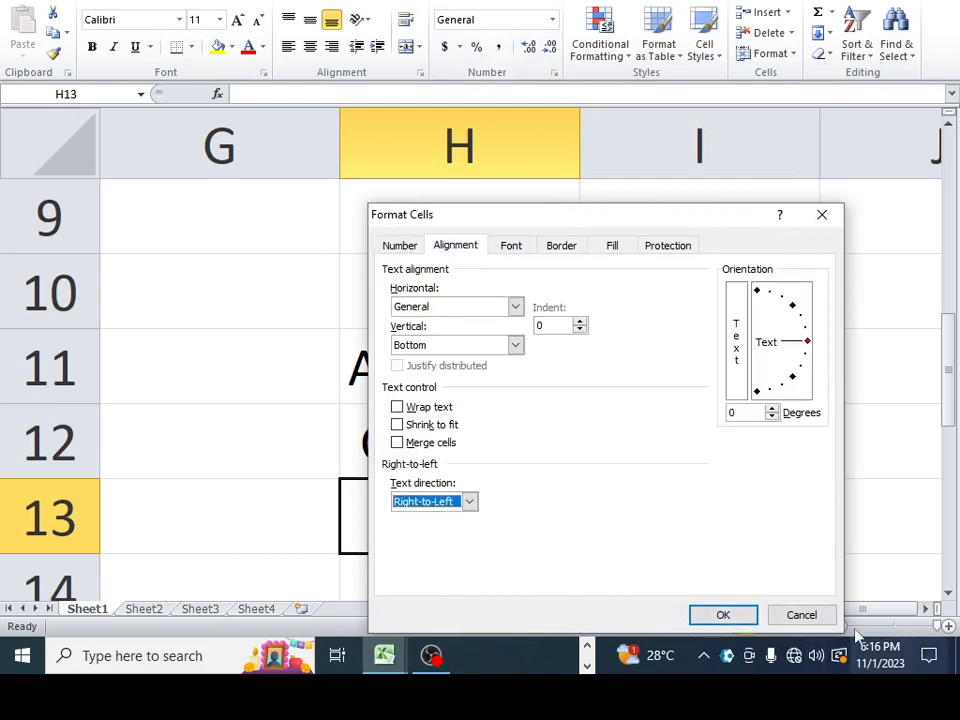
{"action": "left_click", "coordinate": [722, 616]}
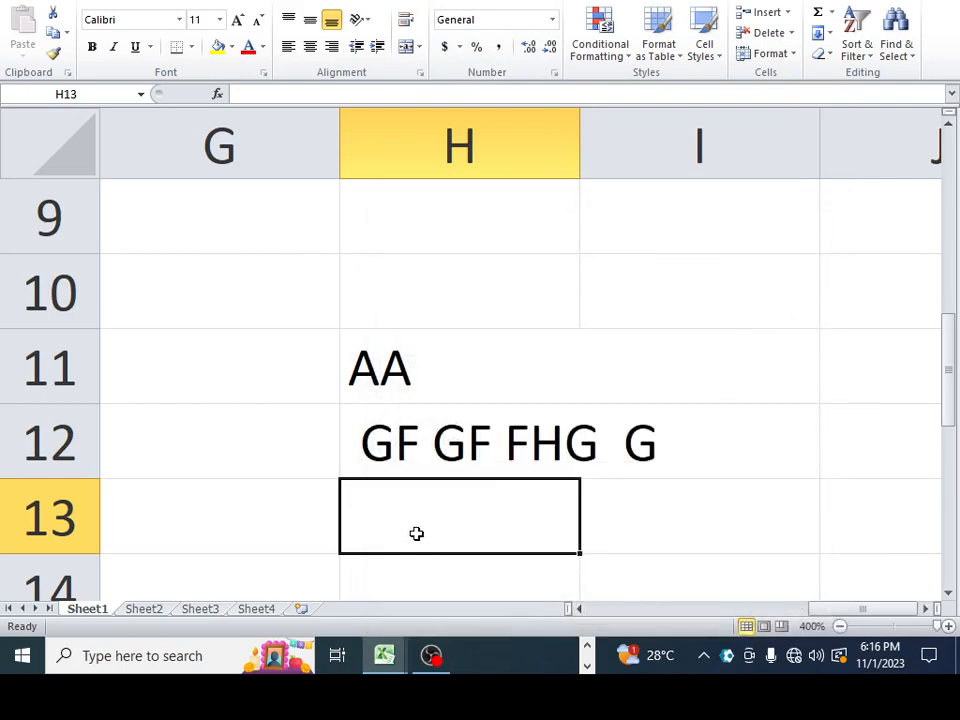
Enter the sample text "GHF H GJHG H H FHG" with a leading space in cell H13.
{"action": "type", "text": "GHF"}
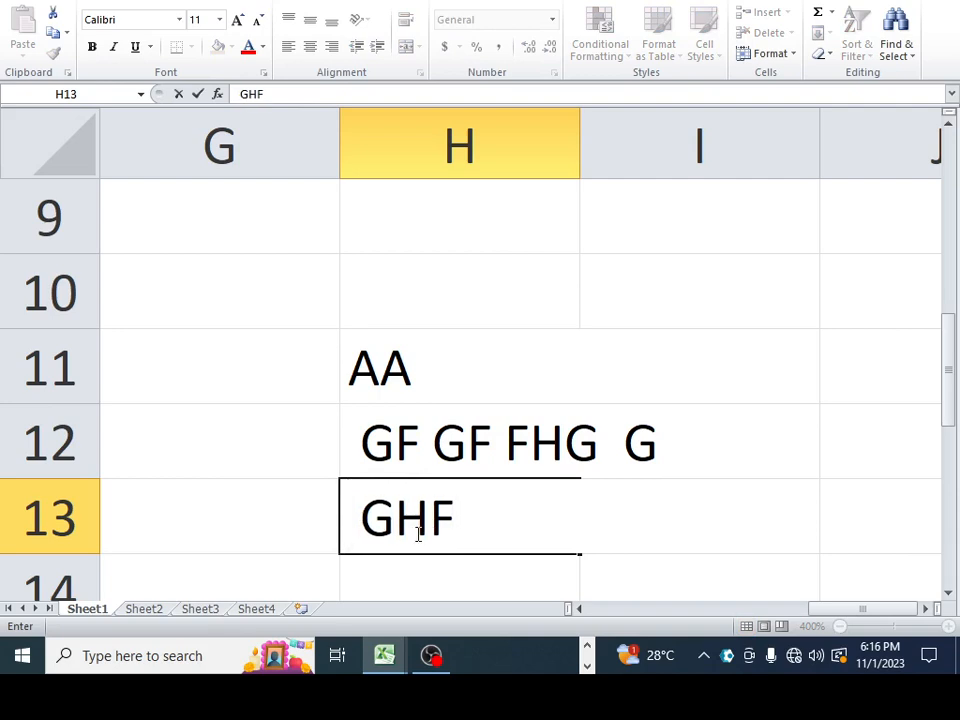
{"action": "type", "text": "  H"}
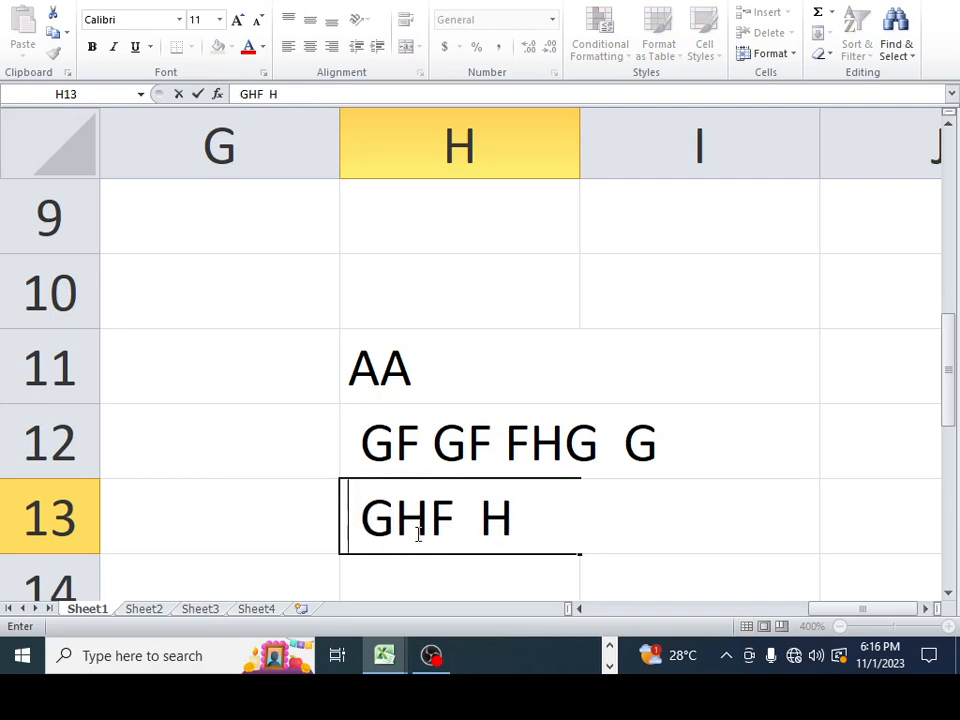
{"action": "type", "text": "  GJHG"}
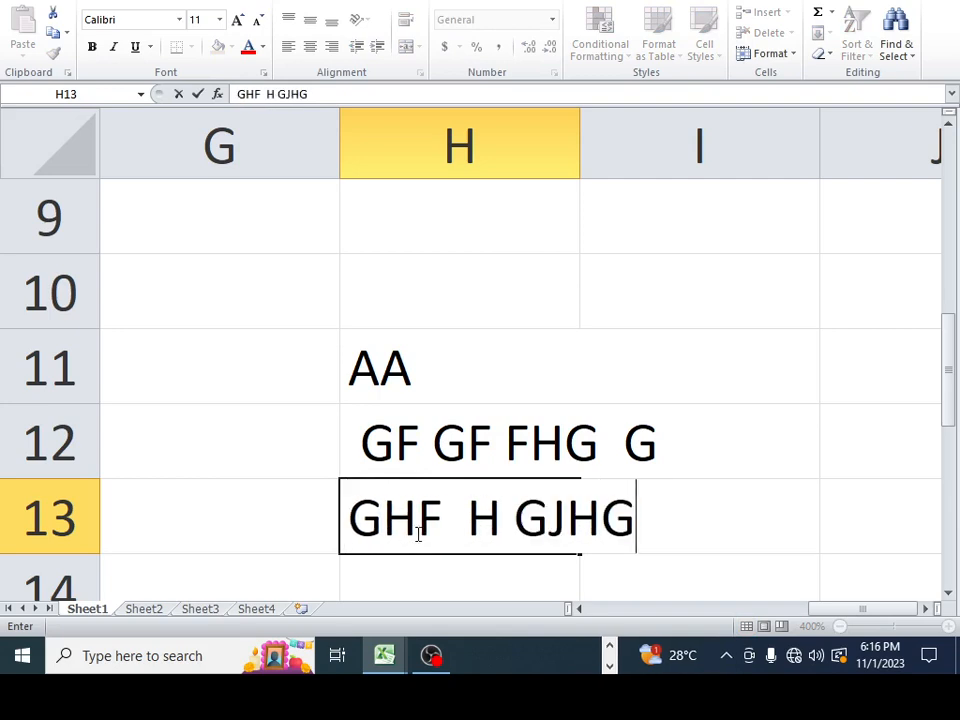
{"action": "type", "text": " H  H"}
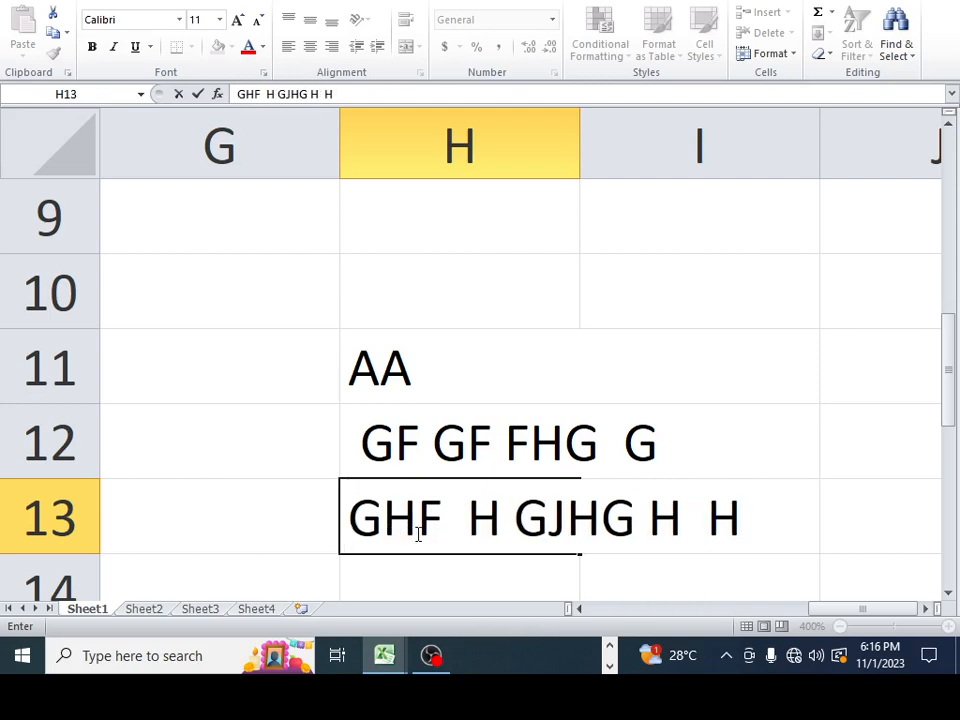
{"action": "type", "text": " FHG"}
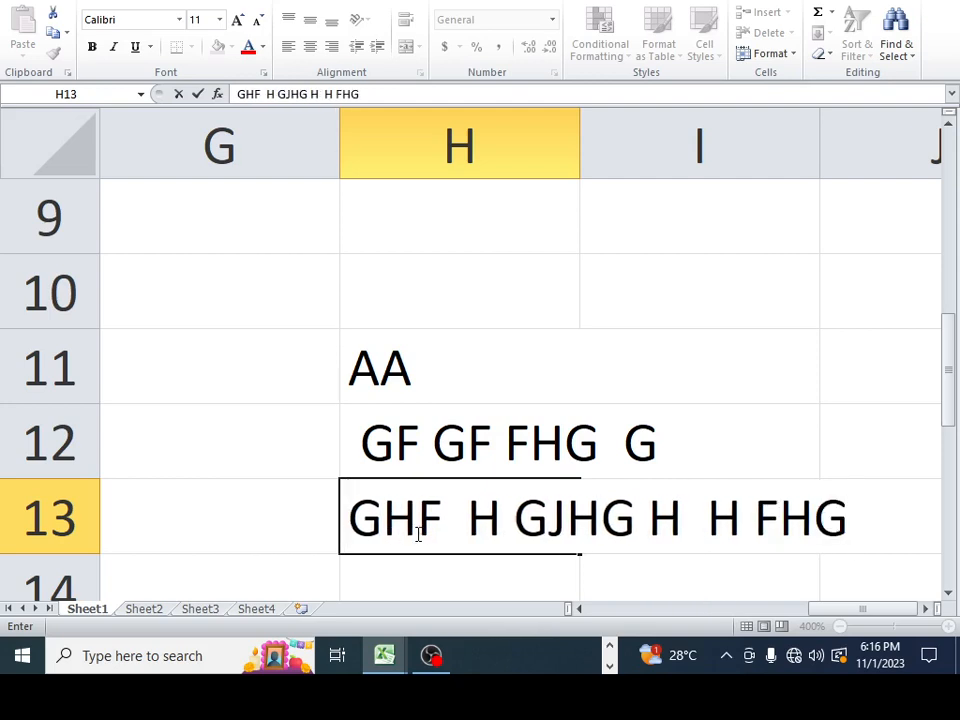
{"action": "key", "text": "Home"}
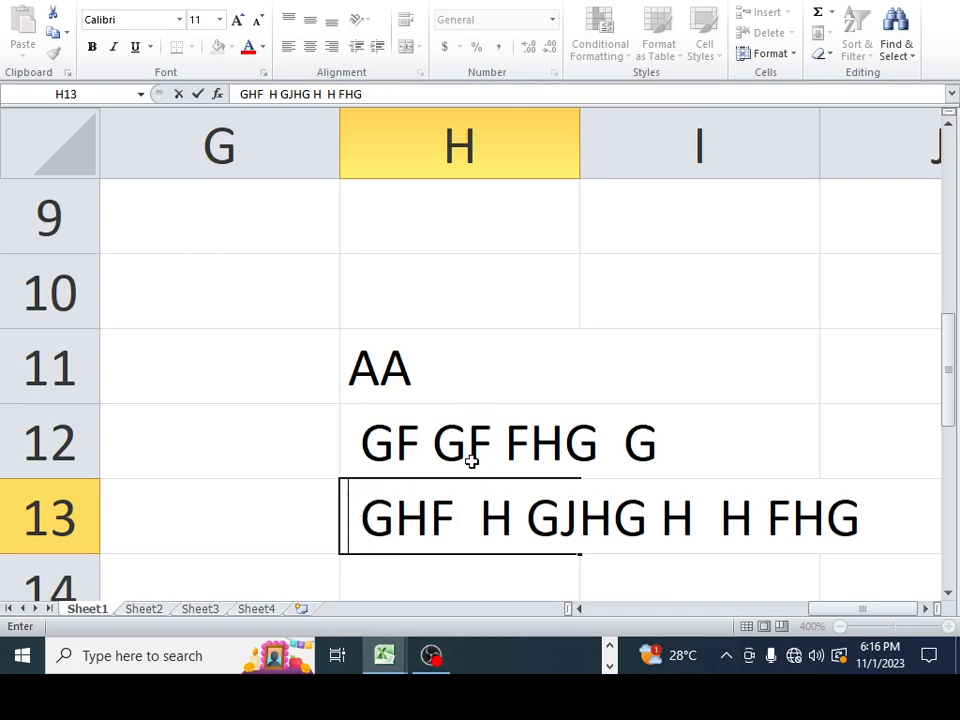
{"action": "left_click", "coordinate": [472, 580]}
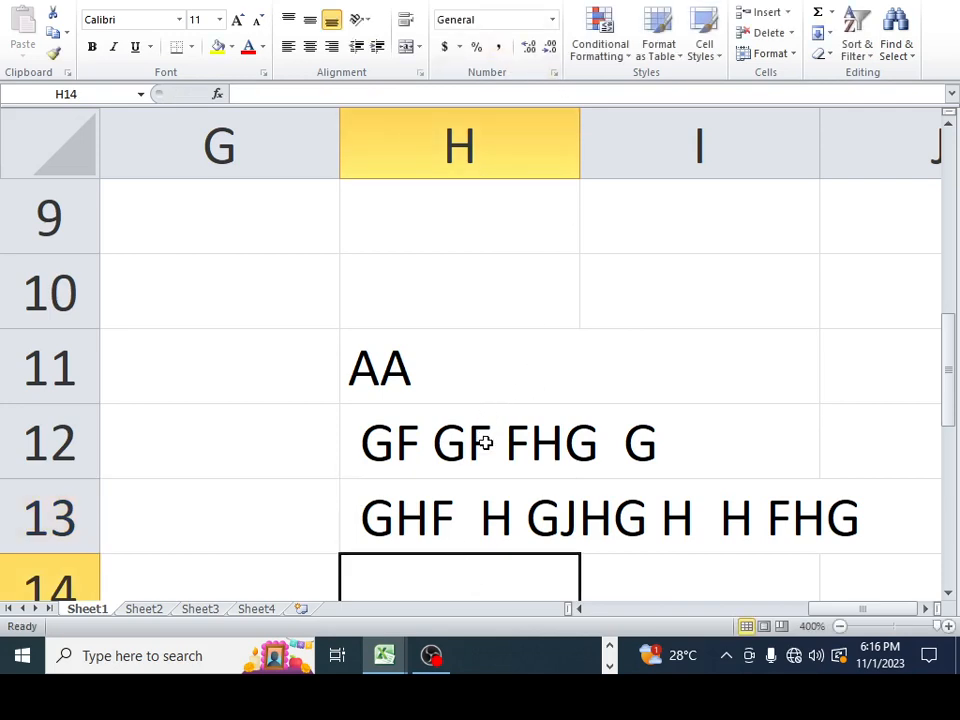
Return the worksheet zoom to 100% and bring the salary table and all sample text back into view.
{"action": "scroll", "coordinate": [353, 384], "scroll_direction": "up", "scroll_amount": 3}
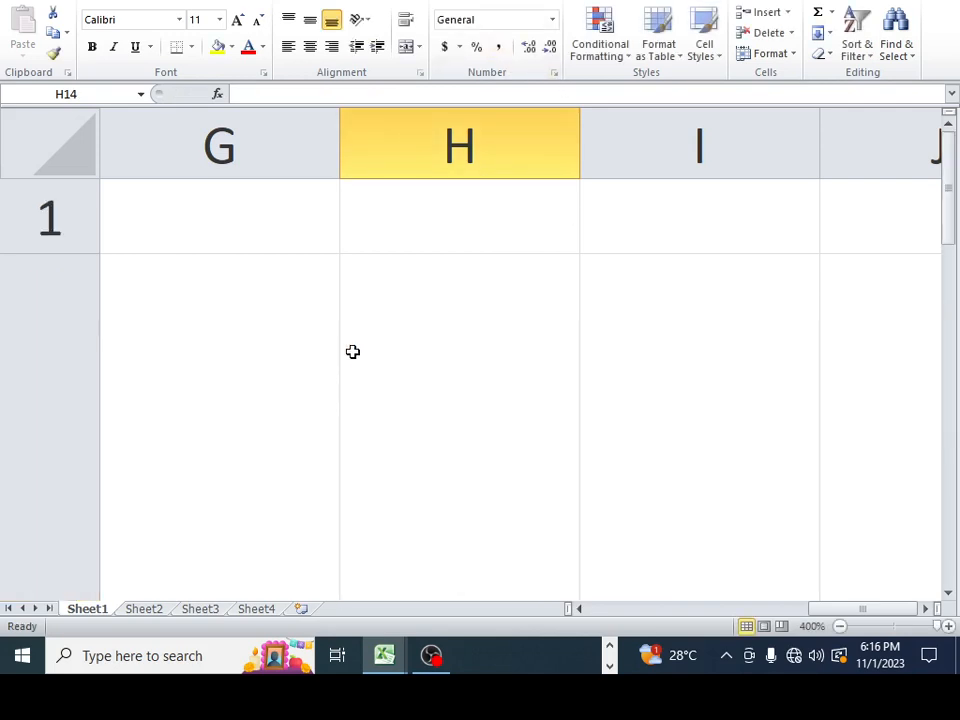
{"action": "scroll", "coordinate": [351, 355], "scroll_direction": "down", "scroll_amount": 7}
{"action": "scroll", "coordinate": [351, 355], "scroll_direction": "up", "scroll_amount": 2}
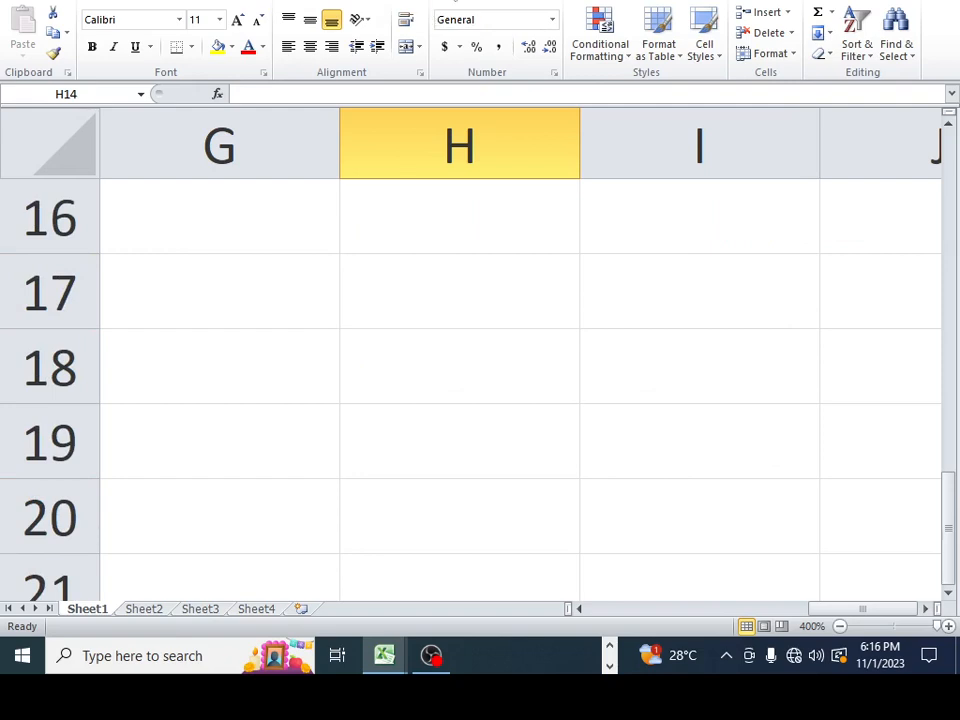
{"action": "left_click", "coordinate": [452, 1]}
{"action": "left_click", "coordinate": [422, 26]}
{"action": "scroll", "coordinate": [240, 250], "scroll_direction": "up", "scroll_amount": 5}
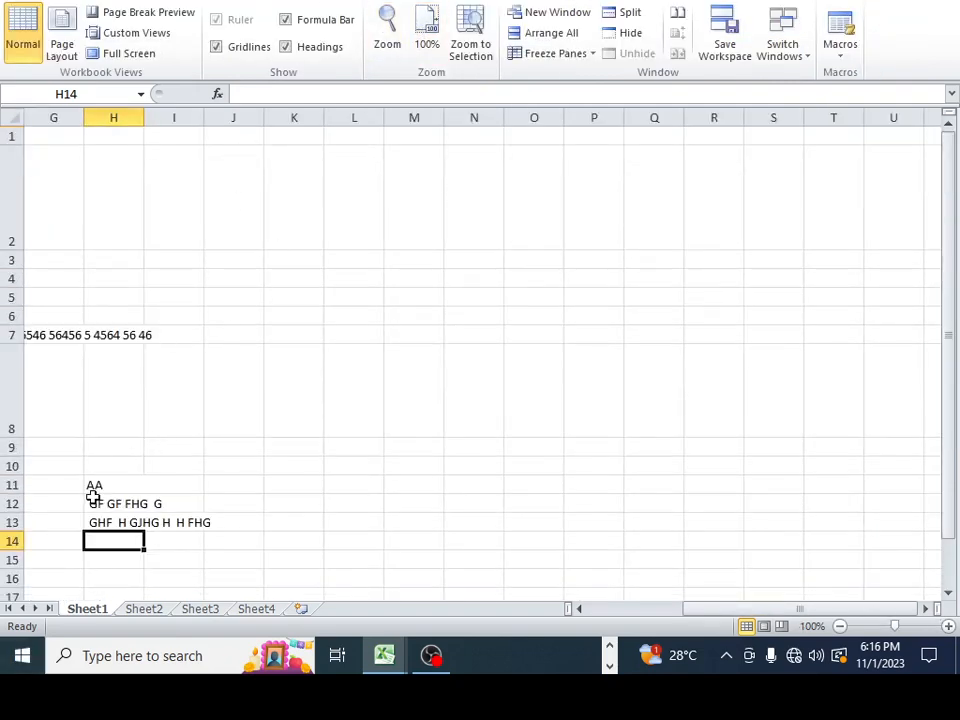
{"action": "scroll", "coordinate": [135, 504], "scroll_direction": "down", "scroll_amount": 2}
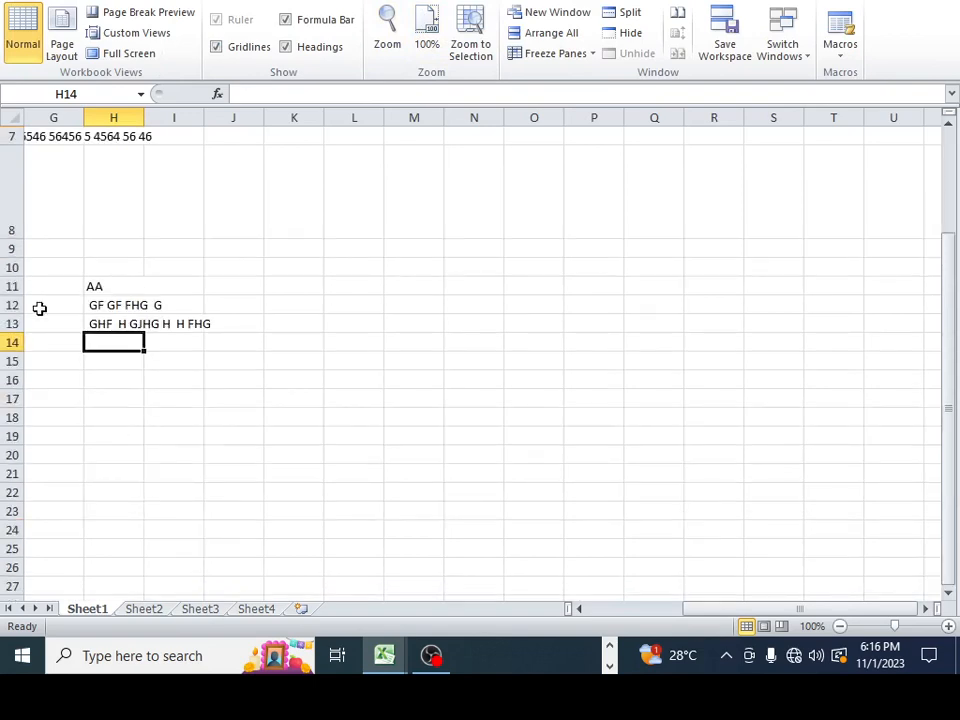
{"action": "scroll", "coordinate": [39, 308], "scroll_direction": "up", "scroll_amount": 2}
{"action": "left_click", "coordinate": [135, 356]}
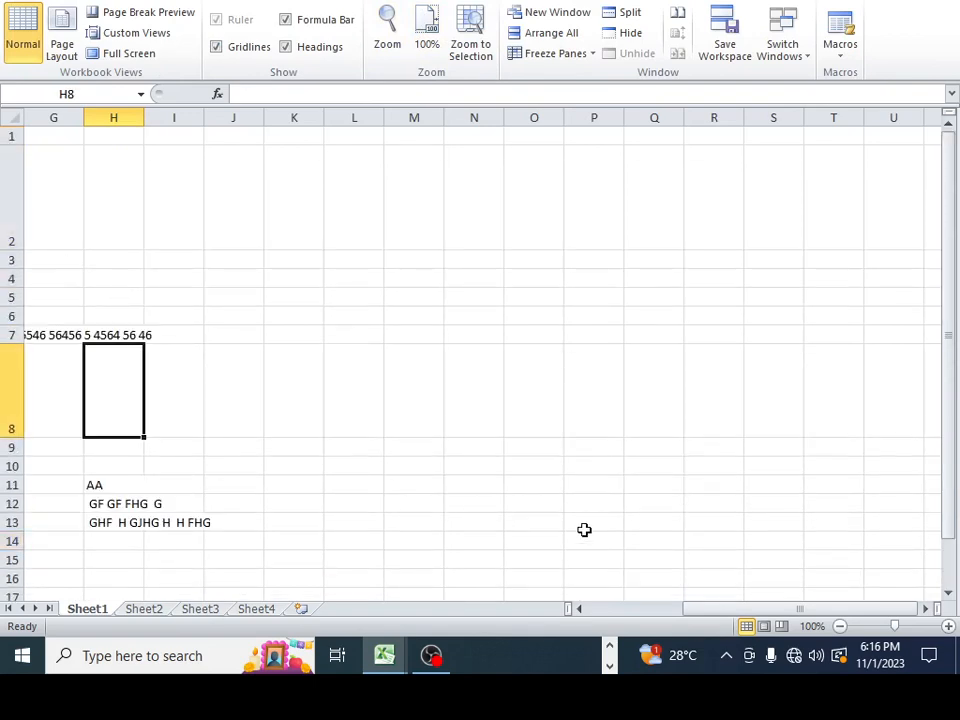
{"action": "left_click_drag", "start_coordinate": [737, 609], "coordinate": [642, 589]}
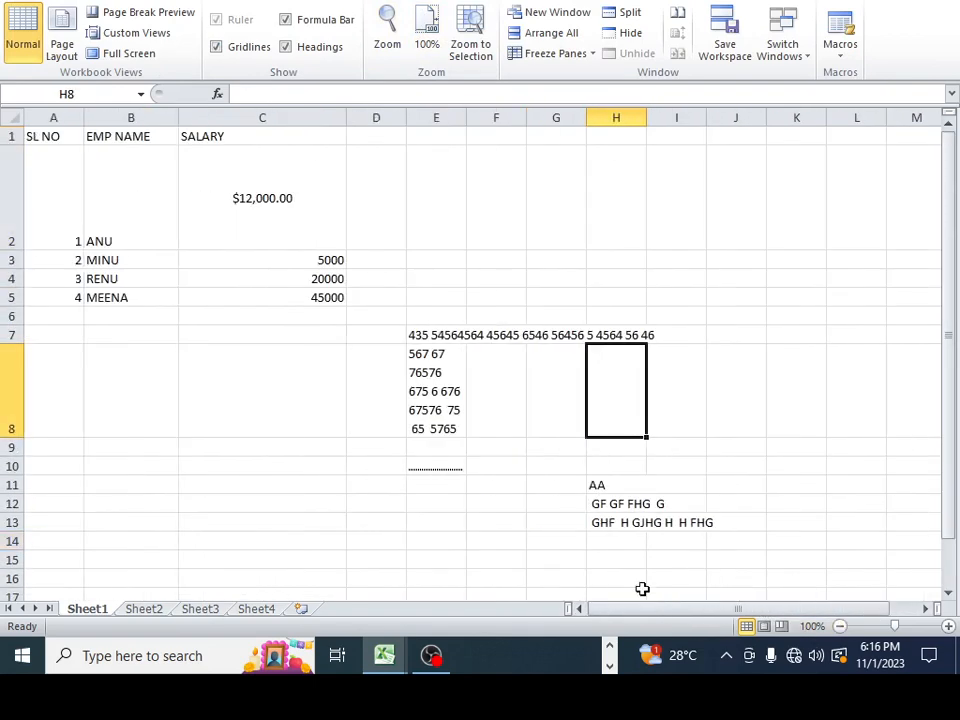
Zoom the worksheet to the salary cells C3:C5 and open their alignment settings.
{"action": "left_click_drag", "start_coordinate": [302, 259], "coordinate": [306, 297]}
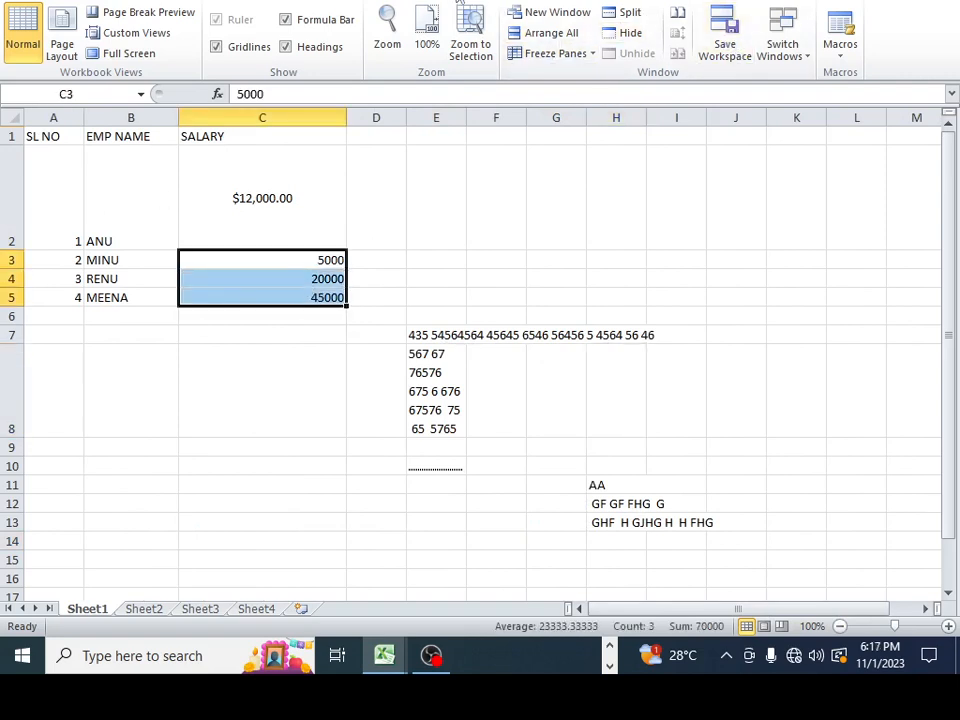
{"action": "left_click", "coordinate": [470, 32]}
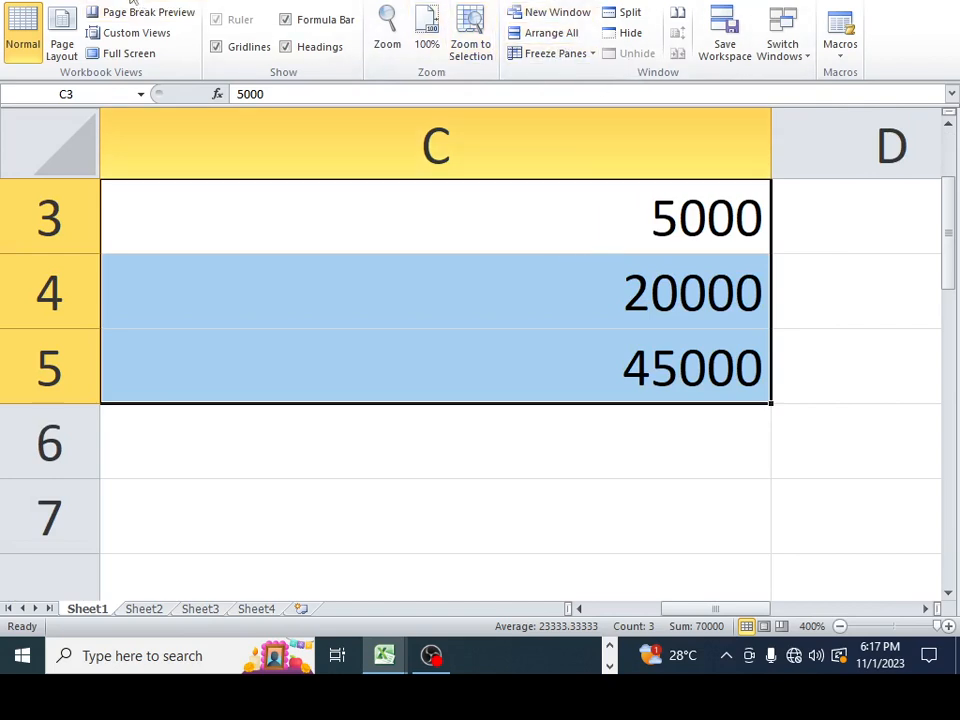
{"action": "left_click", "coordinate": [72, 2]}
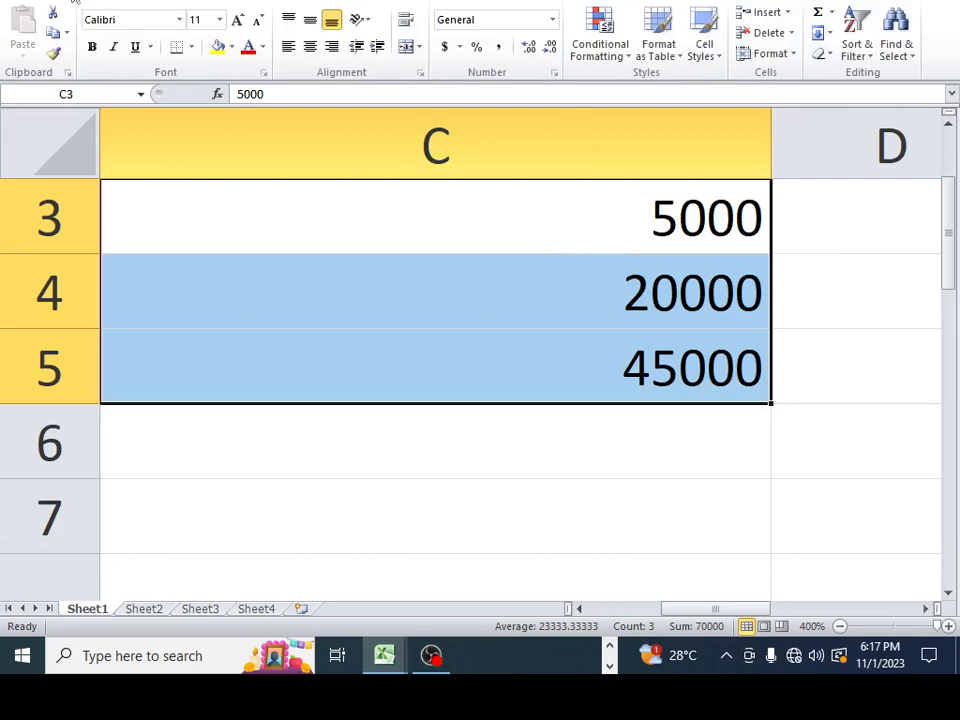
{"action": "left_click", "coordinate": [554, 73]}
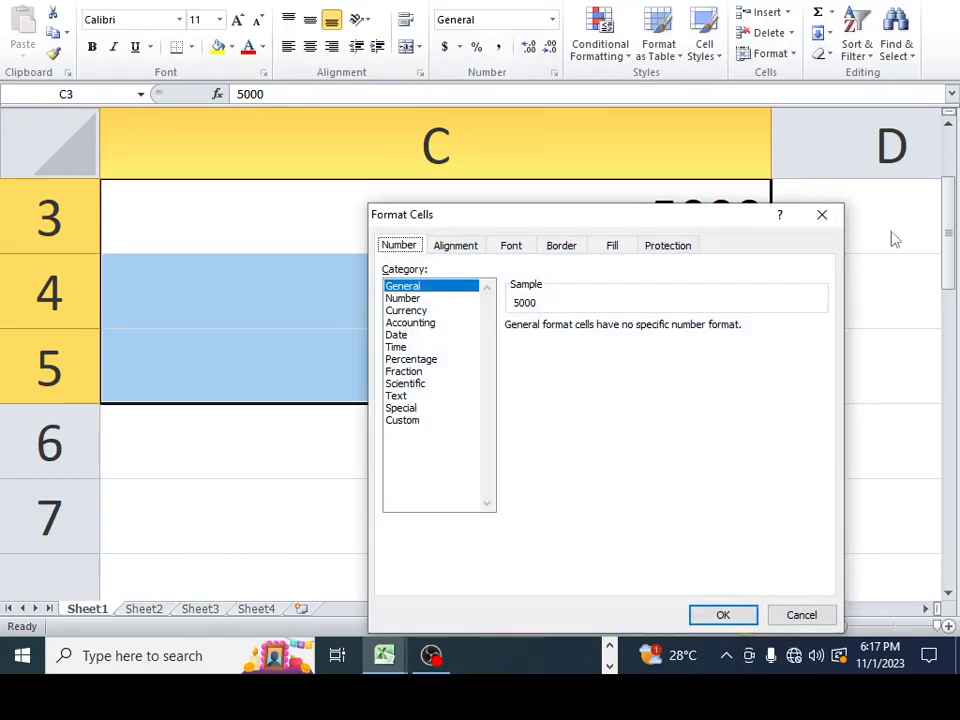
{"action": "left_click", "coordinate": [455, 247]}
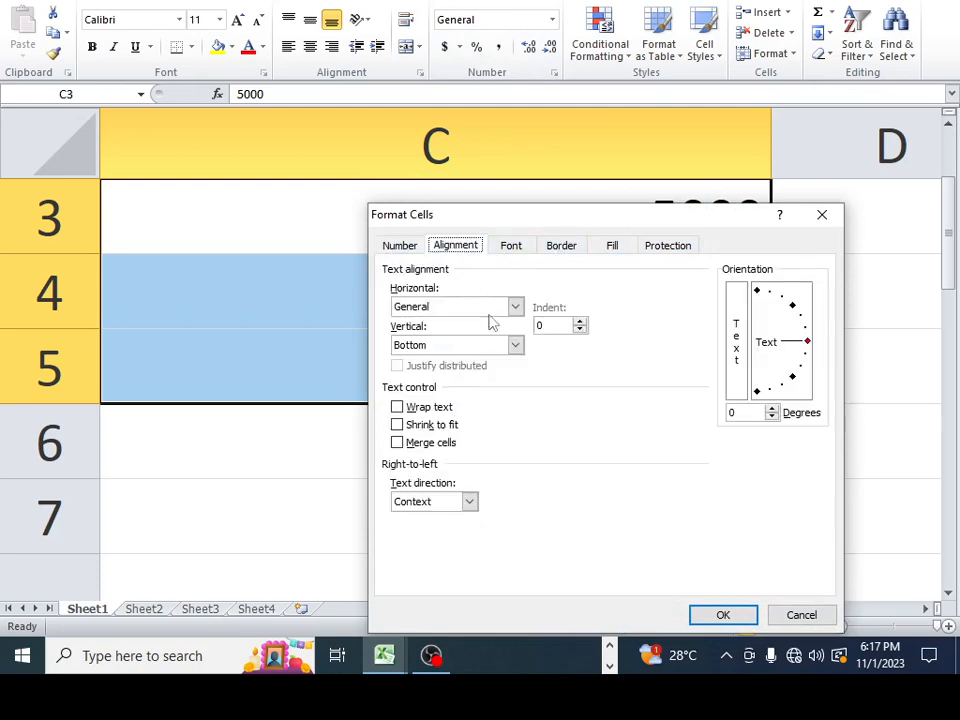
Rotate the text orientation of the salary cells C3:C5 to 30 degrees.
{"action": "left_click", "coordinate": [793, 310]}
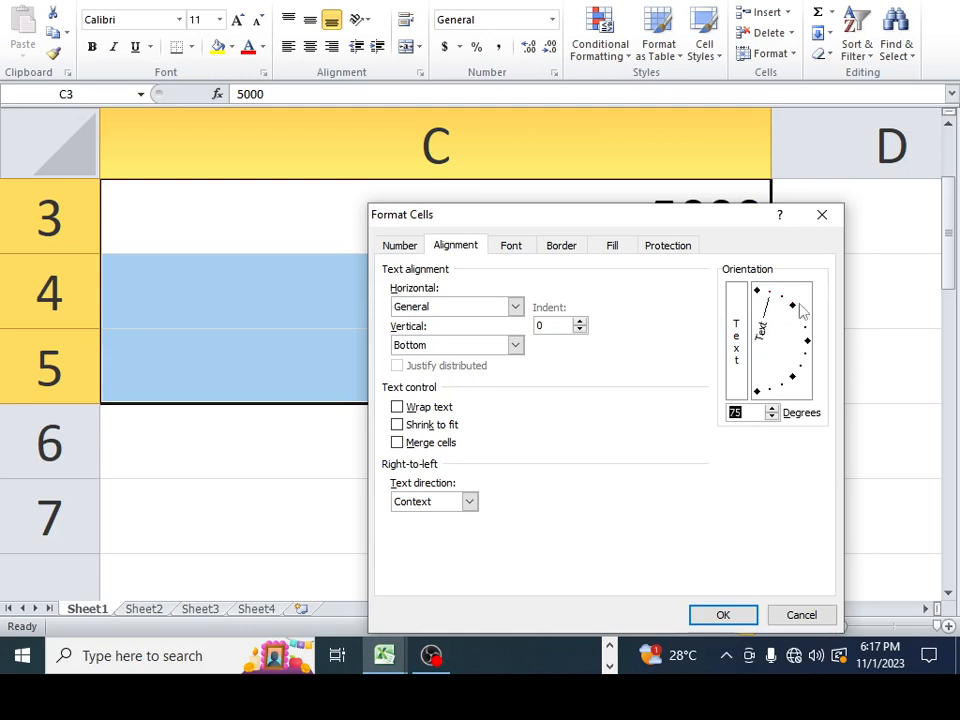
{"action": "left_click", "coordinate": [792, 309]}
{"action": "left_click", "coordinate": [772, 417]}
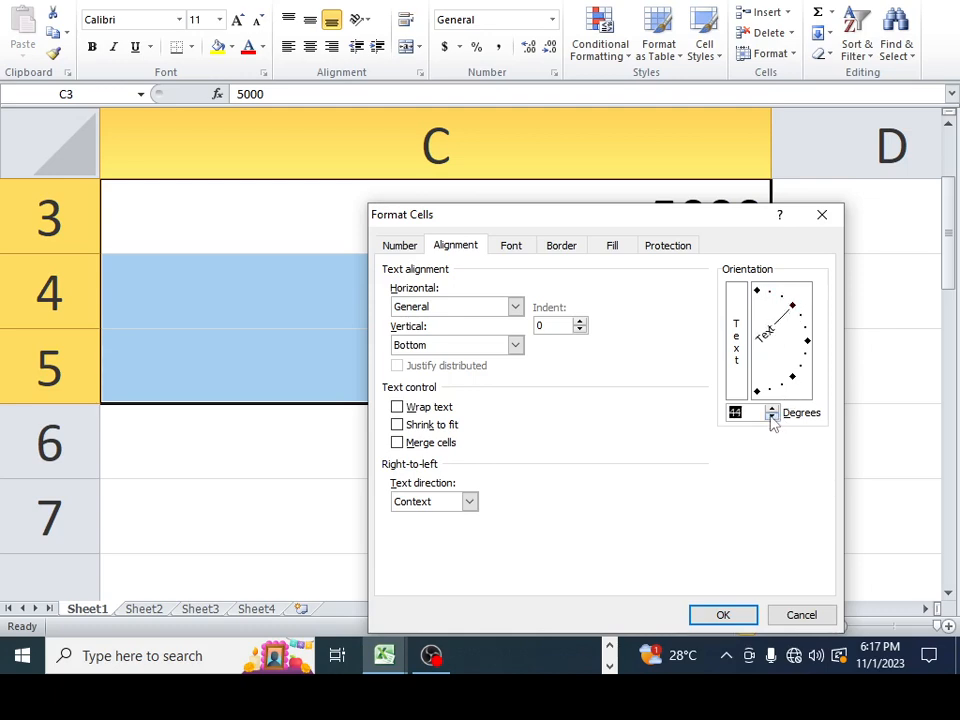
{"action": "left_click", "coordinate": [772, 417]}
{"action": "left_click", "coordinate": [772, 417]}
{"action": "left_click", "coordinate": [771, 409]}
{"action": "left_click", "coordinate": [772, 409]}
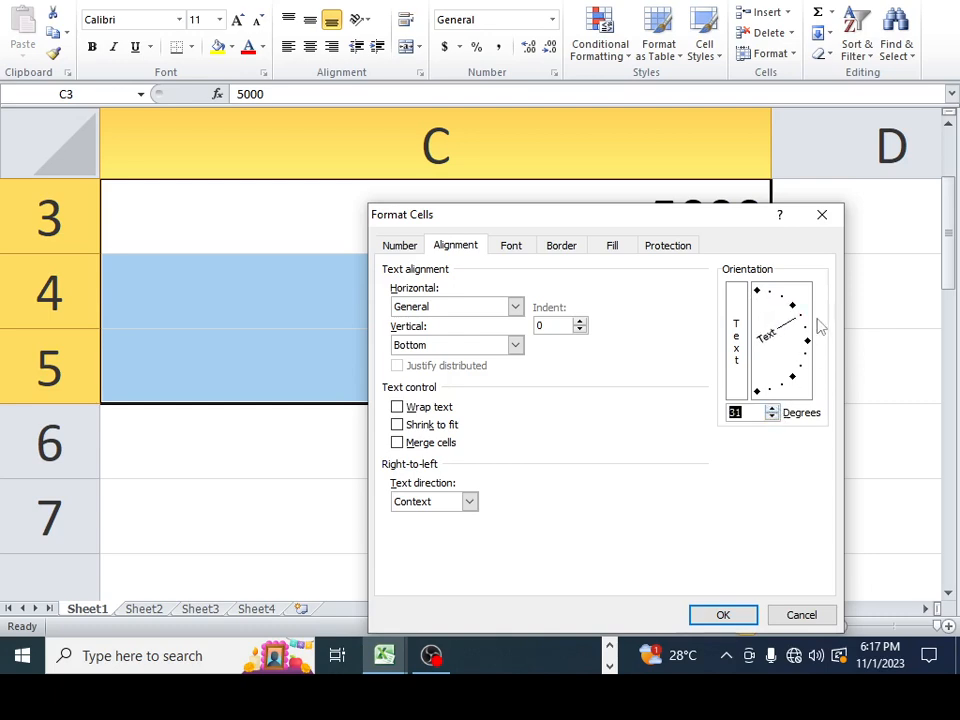
{"action": "left_click_drag", "start_coordinate": [818, 325], "coordinate": [798, 331]}
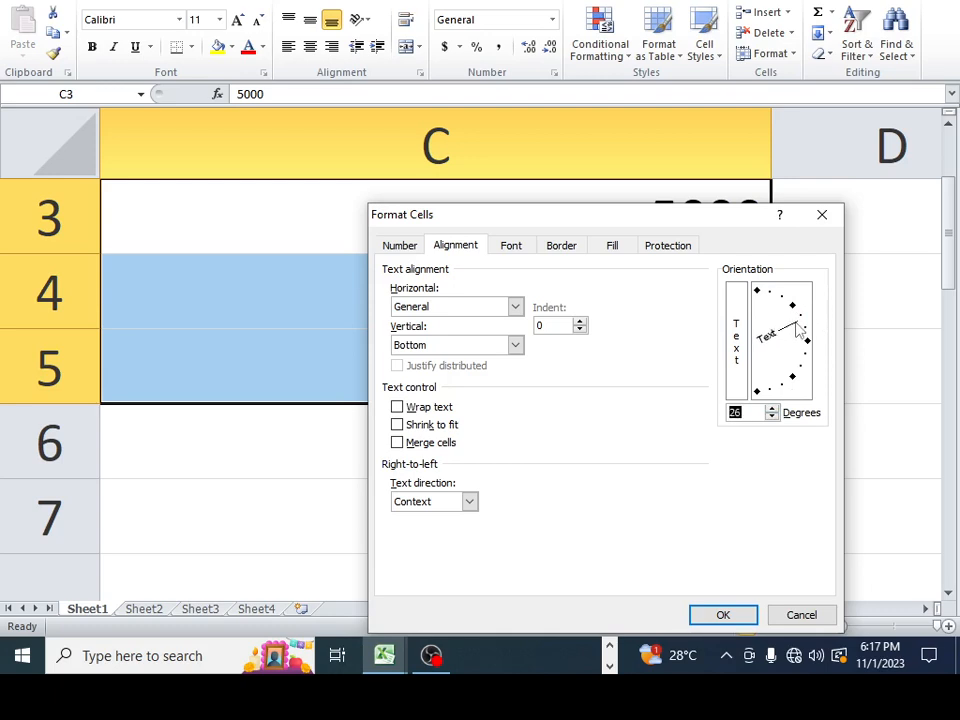
{"action": "left_click", "coordinate": [772, 411]}
{"action": "left_click", "coordinate": [772, 411]}
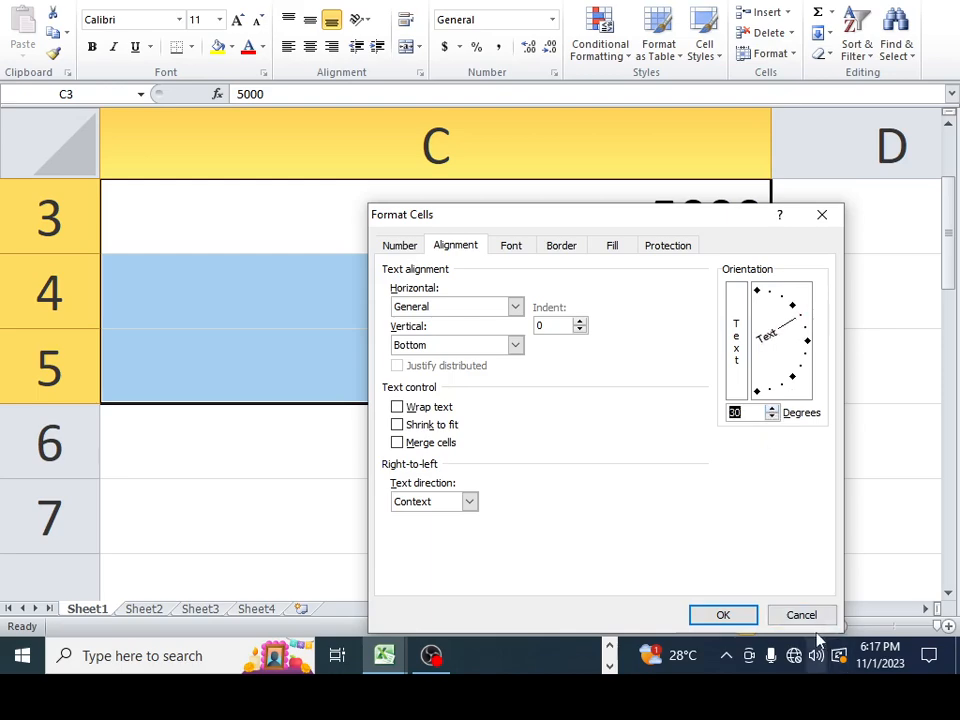
{"action": "left_click", "coordinate": [744, 615]}
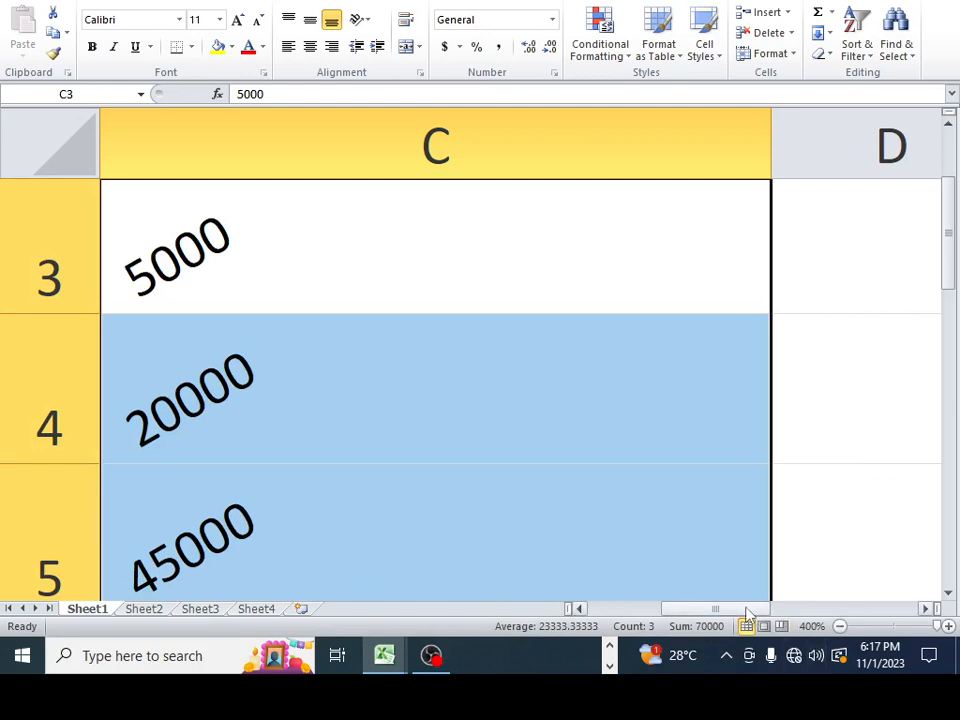
Reopen the cell formatting for C3:C5 and examine the alignment, font, border and fill options.
{"action": "left_click_drag", "start_coordinate": [745, 609], "coordinate": [726, 603]}
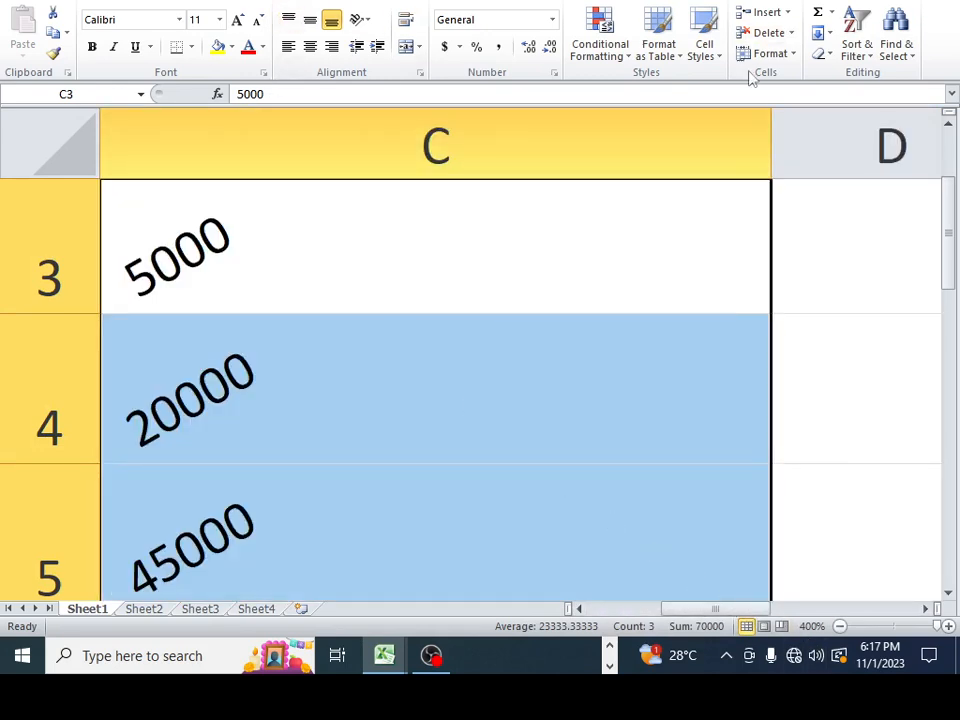
{"action": "left_click", "coordinate": [554, 73]}
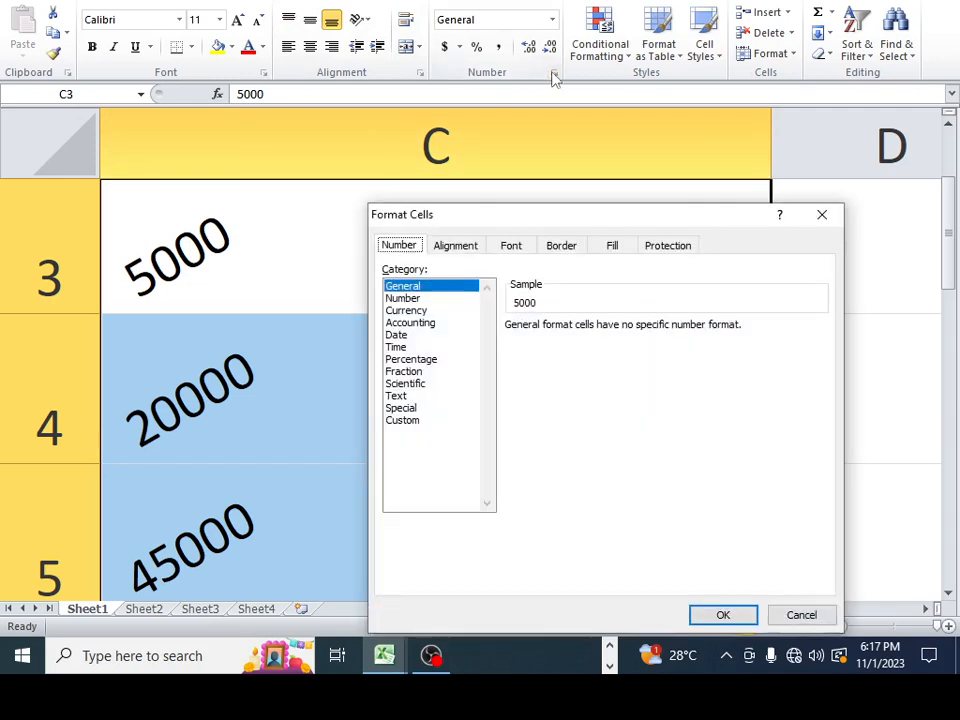
{"action": "left_click", "coordinate": [464, 248]}
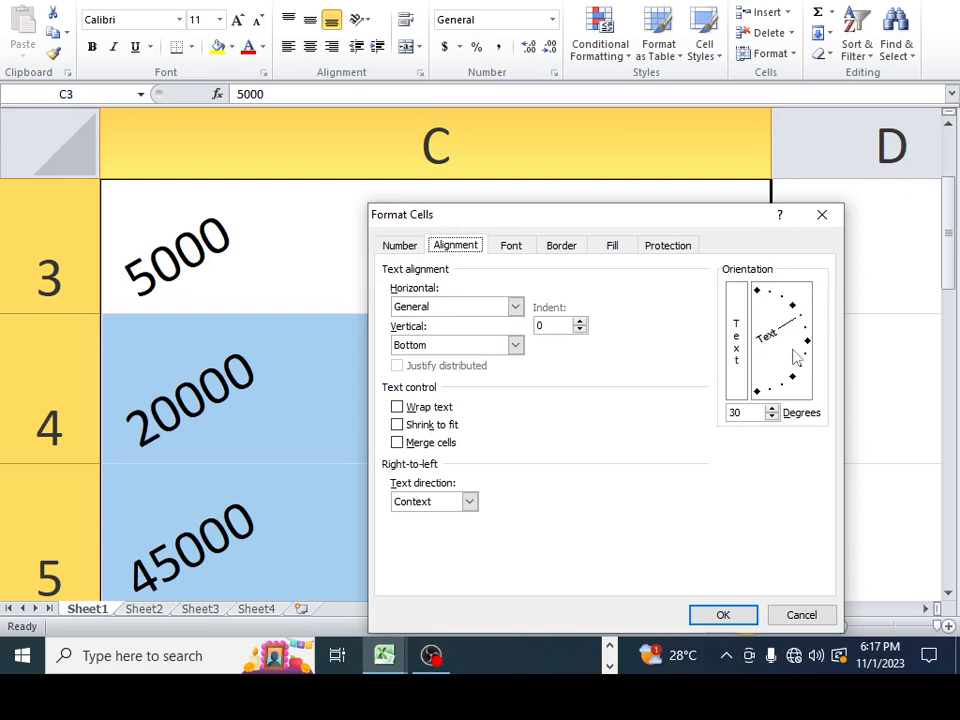
{"action": "left_click", "coordinate": [503, 250]}
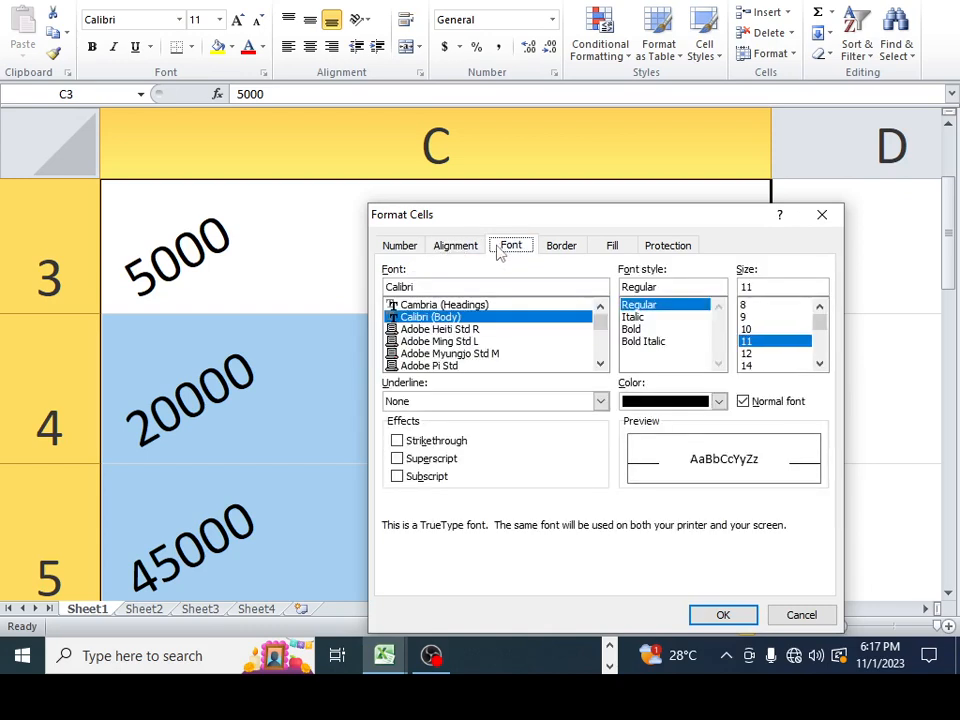
{"action": "left_click", "coordinate": [579, 249]}
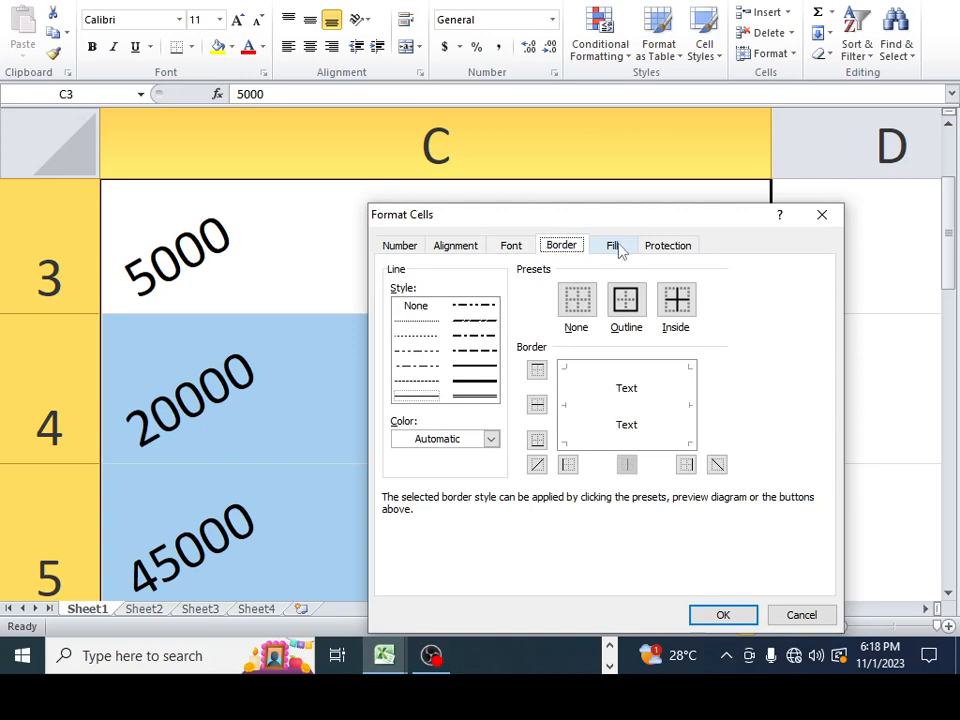
{"action": "left_click", "coordinate": [620, 249]}
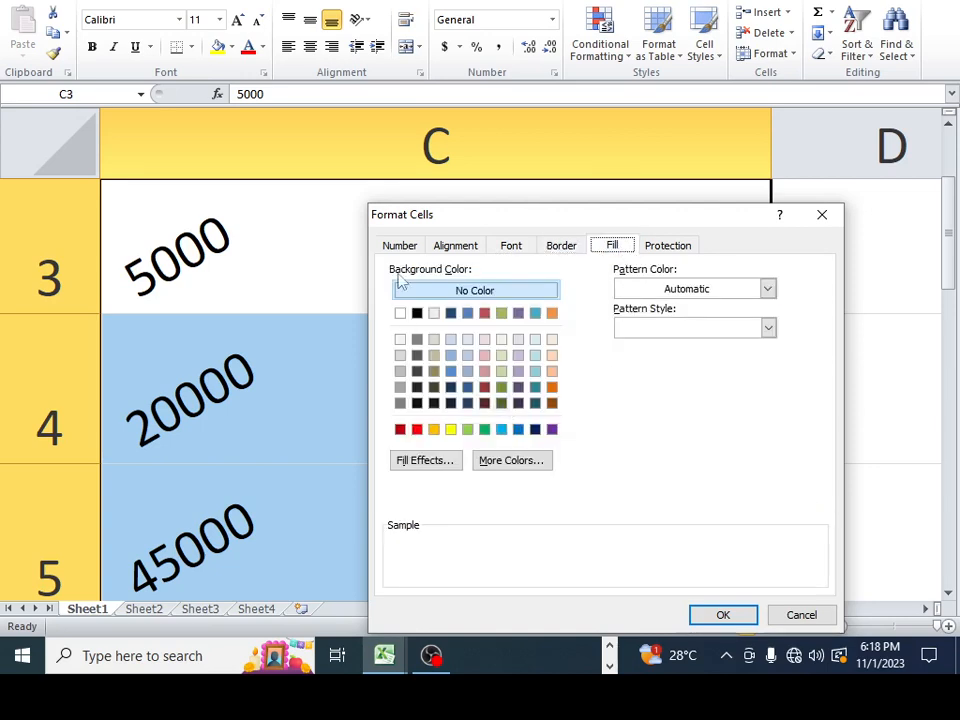
{"action": "left_click", "coordinate": [562, 248]}
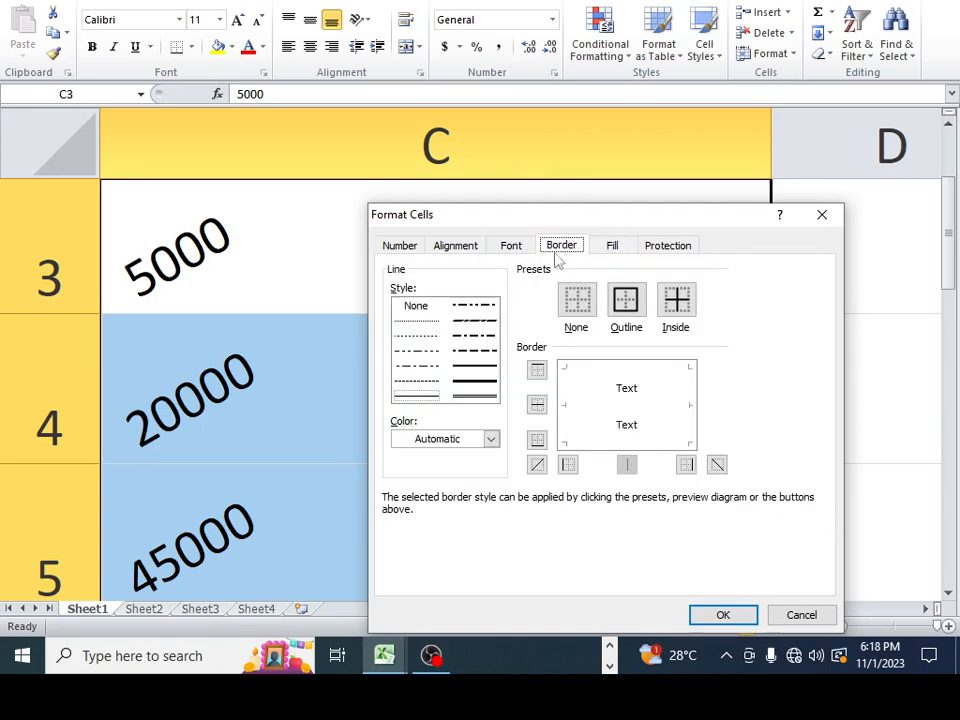
Add an outline border to C3:C5 and choose red with the thick solid line style for the border lines.
{"action": "left_click", "coordinate": [625, 312]}
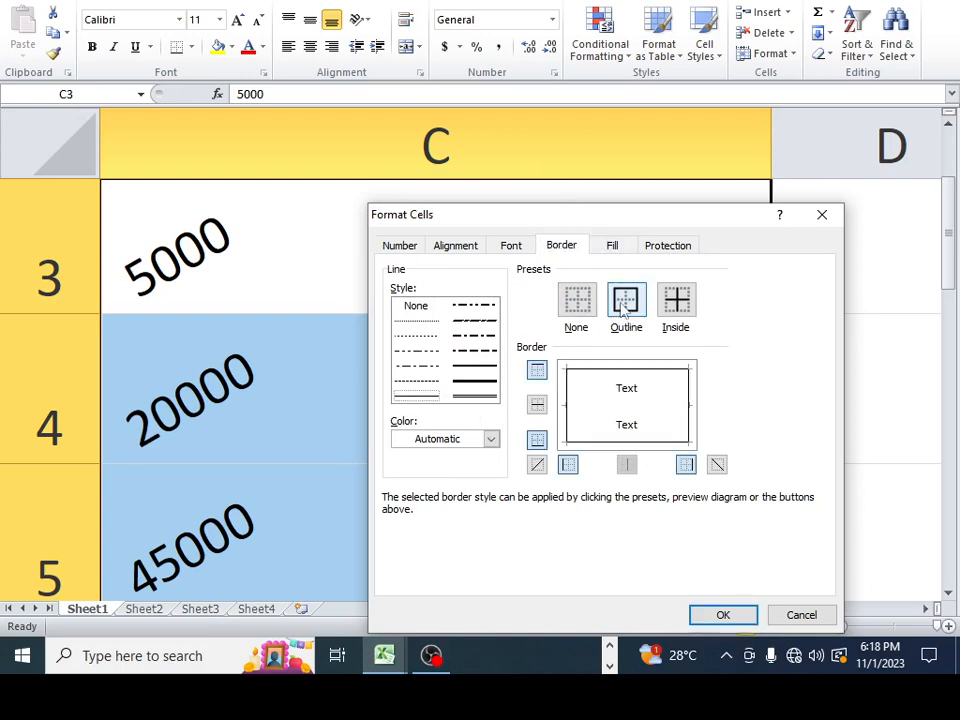
{"action": "left_click", "coordinate": [491, 439]}
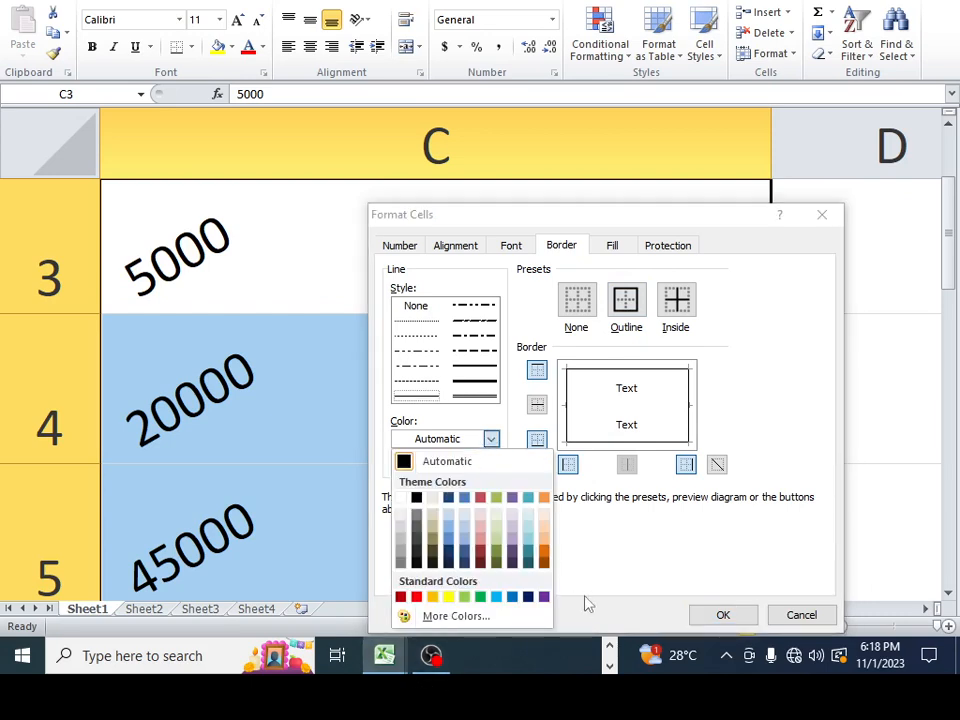
{"action": "left_click", "coordinate": [416, 597]}
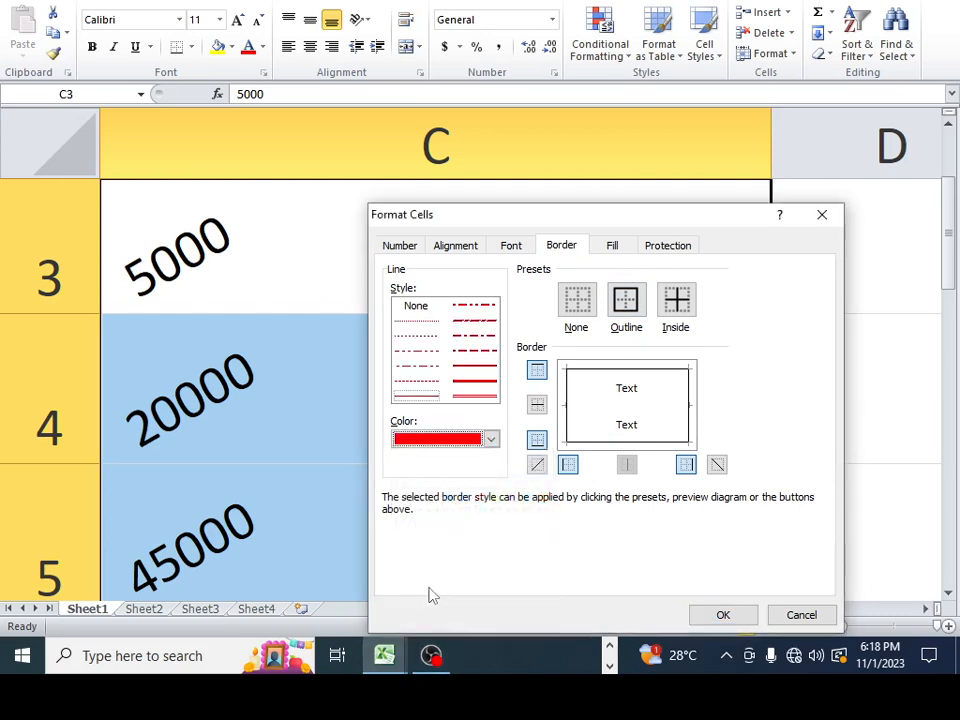
{"action": "left_click", "coordinate": [474, 385]}
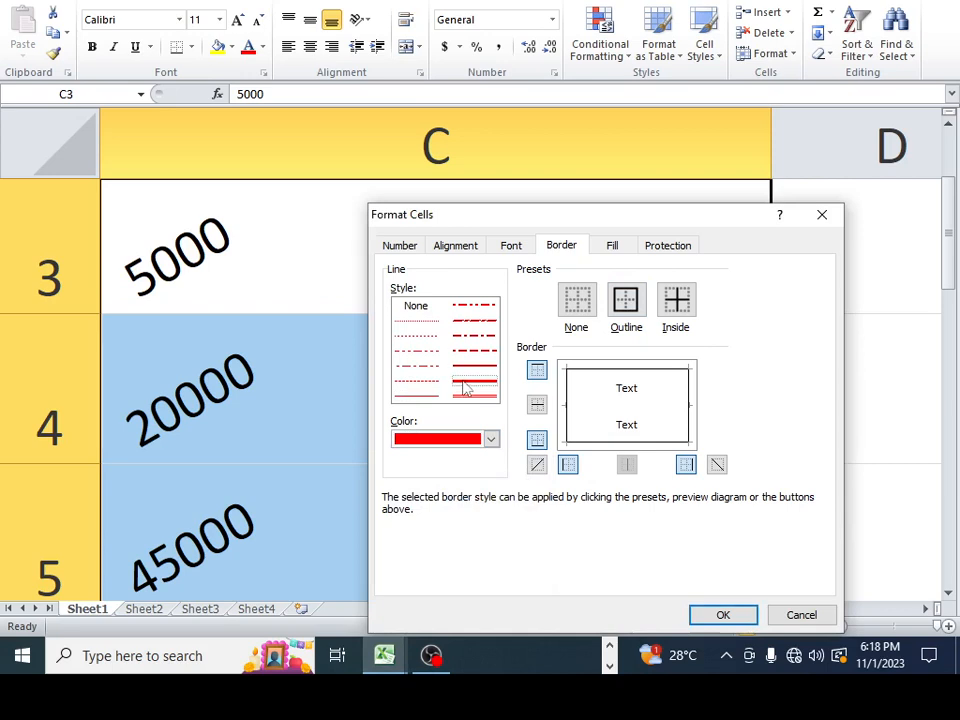
Reset the text orientation of C3:C5 to 0 degrees and reapply the outline border as a thick red line.
{"action": "left_click", "coordinate": [478, 248]}
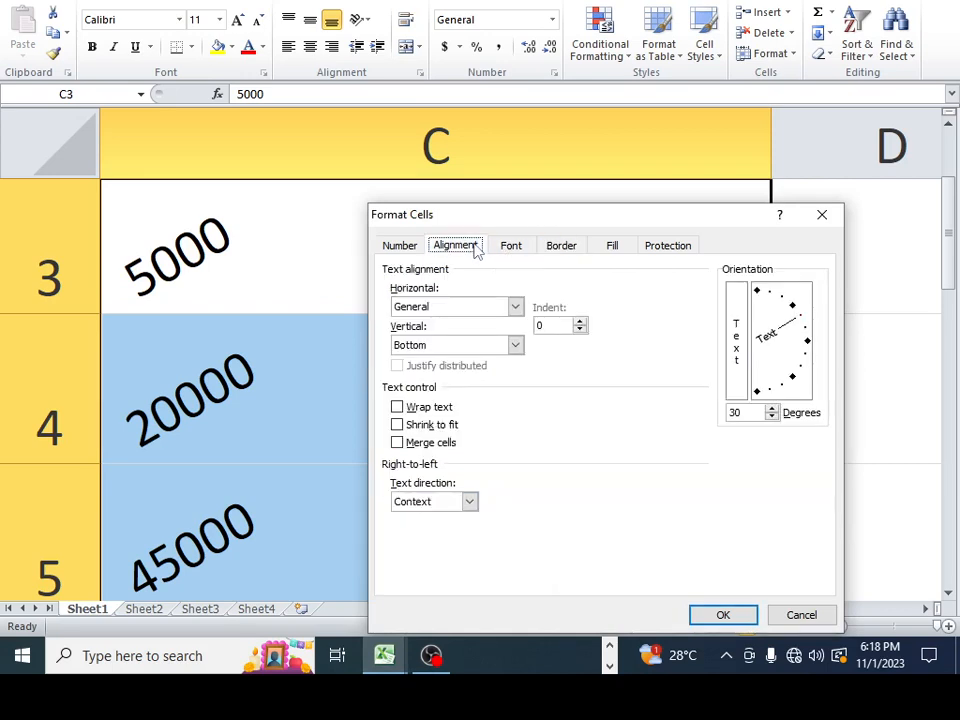
{"action": "left_click", "coordinate": [807, 343]}
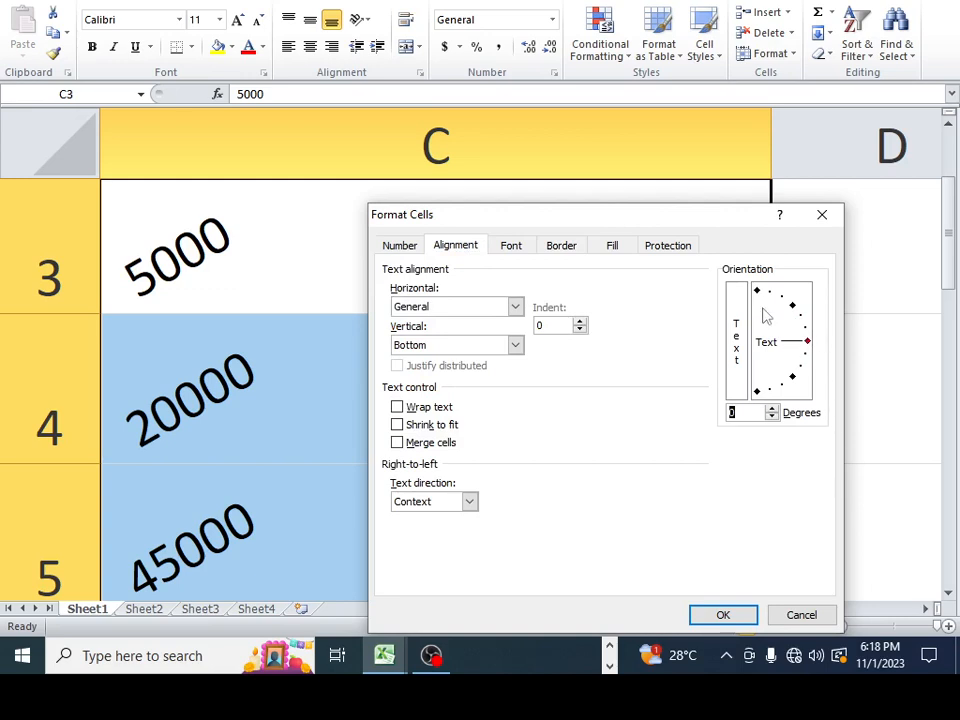
{"action": "left_click", "coordinate": [570, 249]}
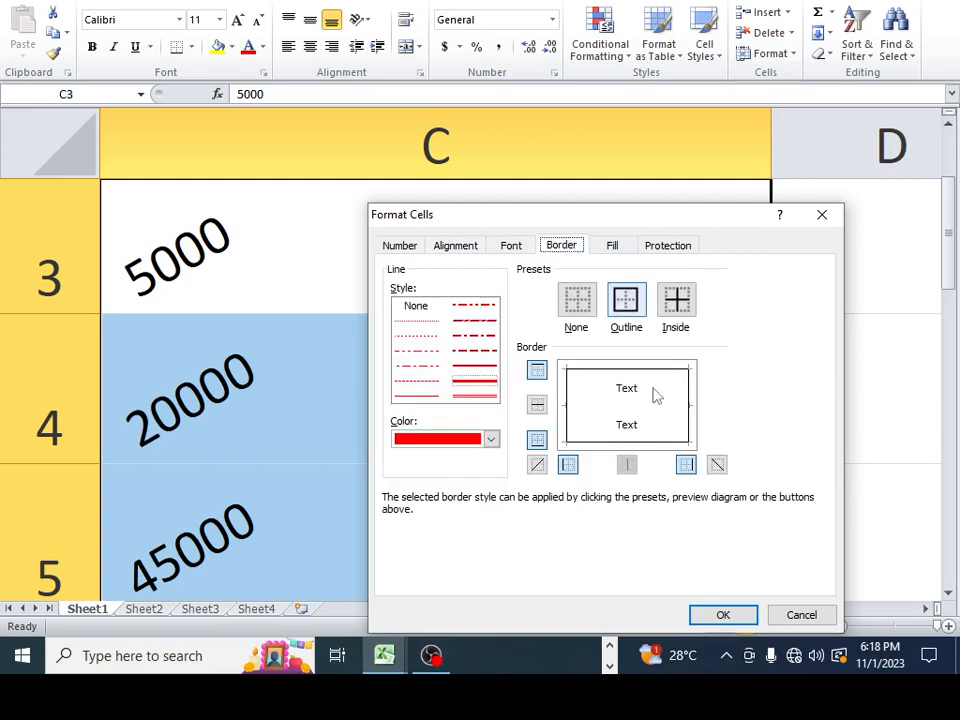
{"action": "left_click", "coordinate": [626, 305]}
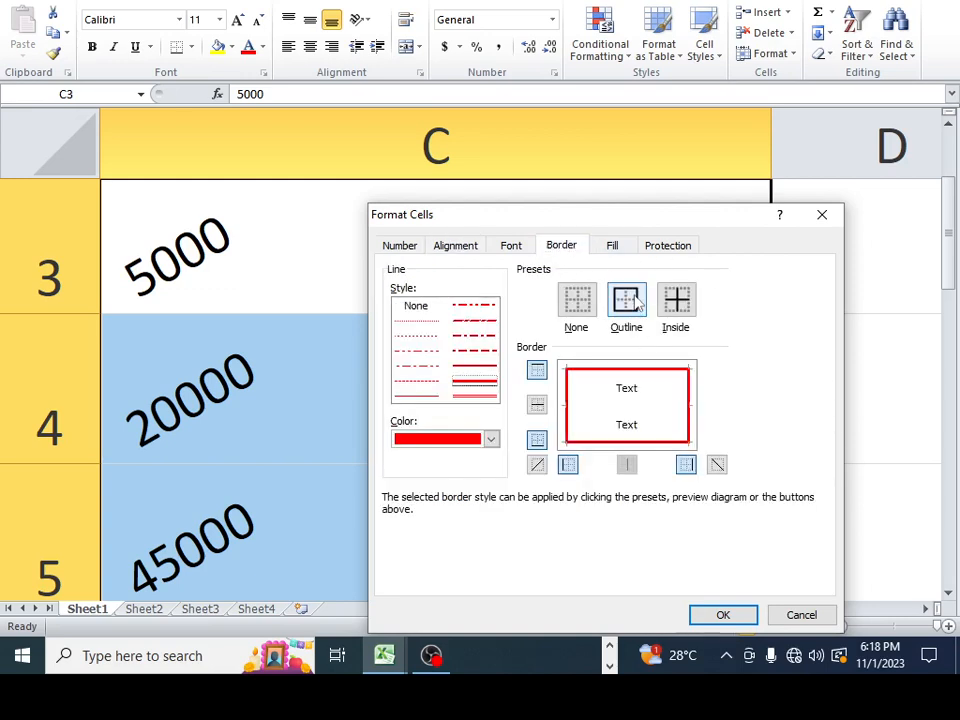
{"action": "left_click", "coordinate": [578, 302]}
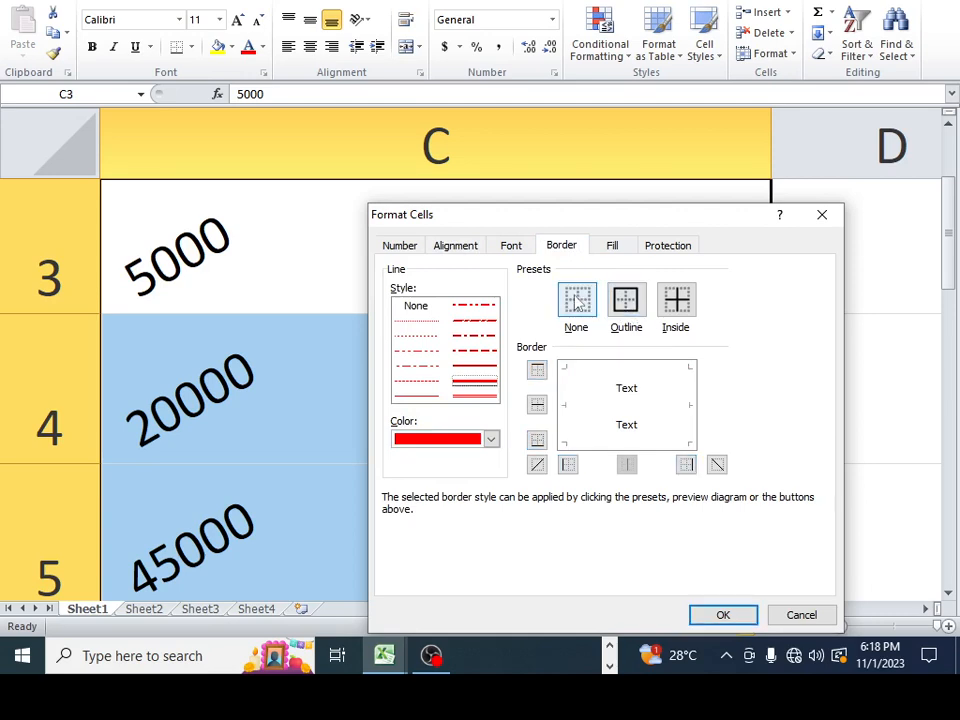
{"action": "left_click", "coordinate": [630, 303]}
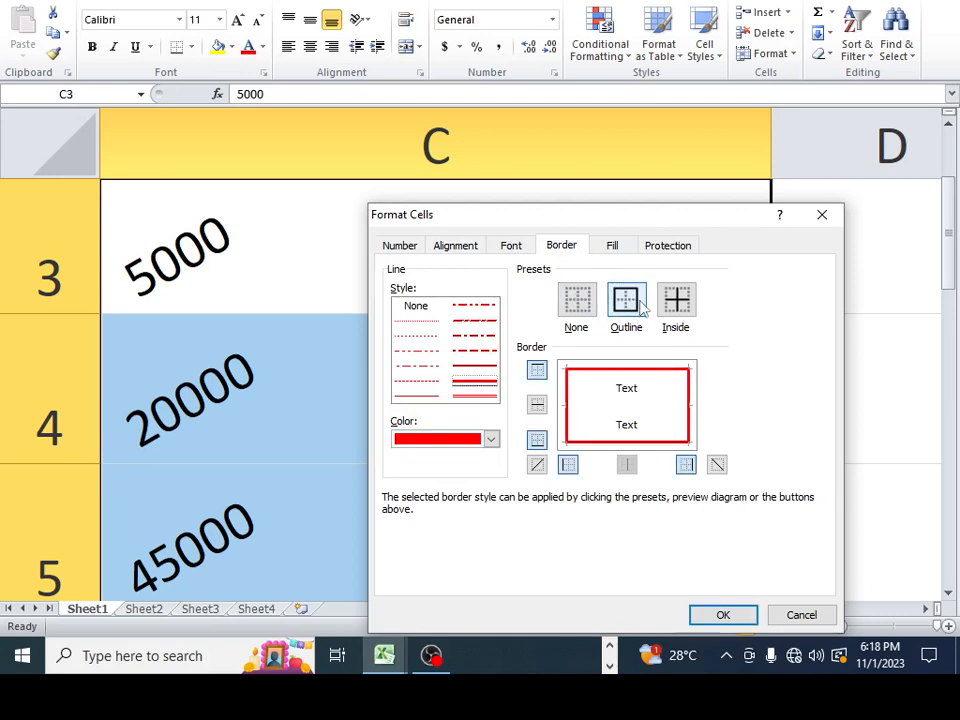
{"action": "left_click", "coordinate": [460, 390]}
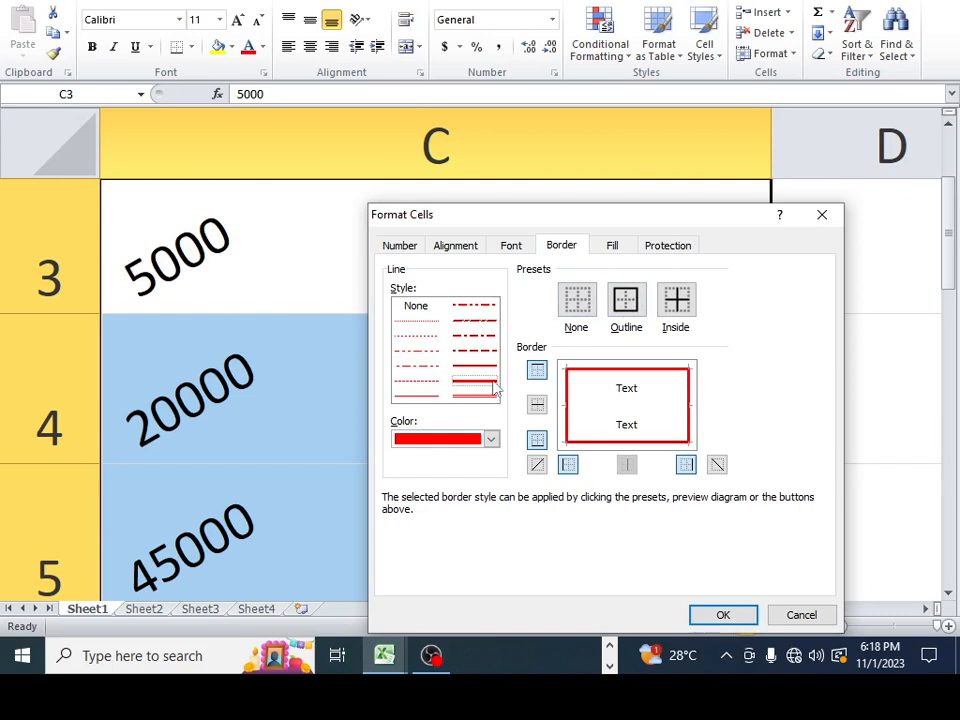
Set the background fill of C3:C5 to the dark teal theme color after trying dark orange.
{"action": "left_click", "coordinate": [627, 245]}
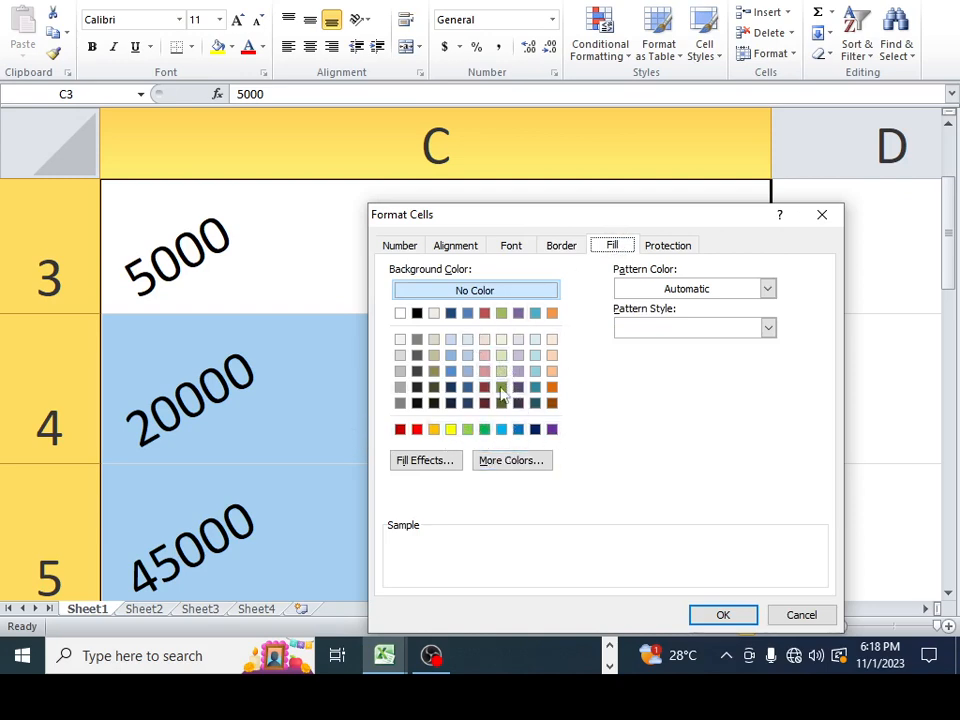
{"action": "left_click", "coordinate": [552, 388]}
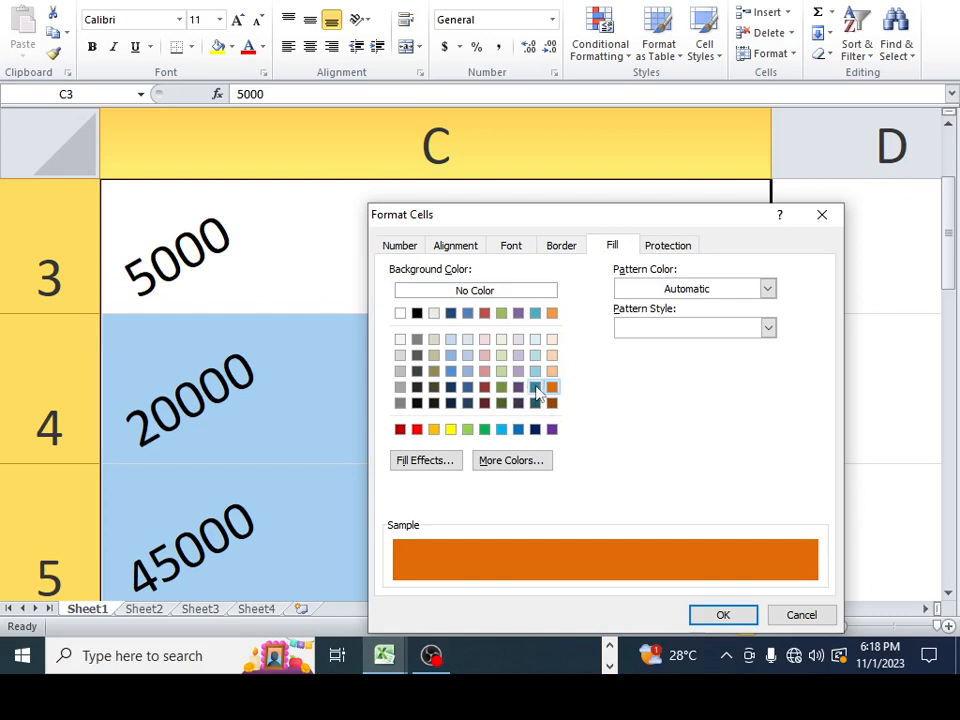
{"action": "left_click", "coordinate": [535, 387]}
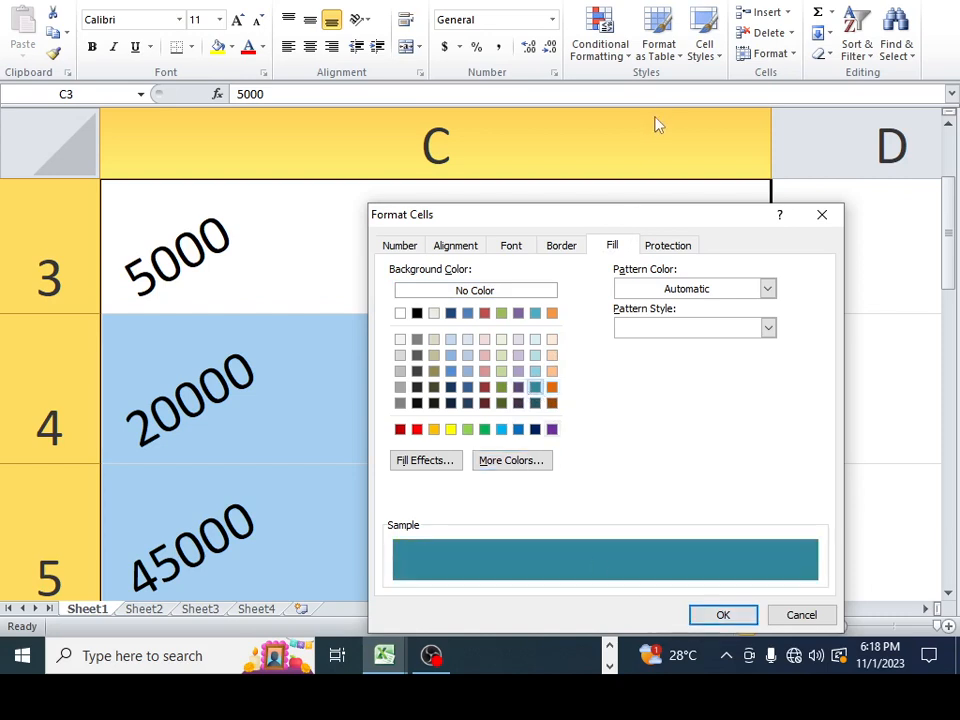
View the protection options, then set the fill pattern color of C3:C5 to light purple after trying red and light blue.
{"action": "left_click", "coordinate": [674, 246]}
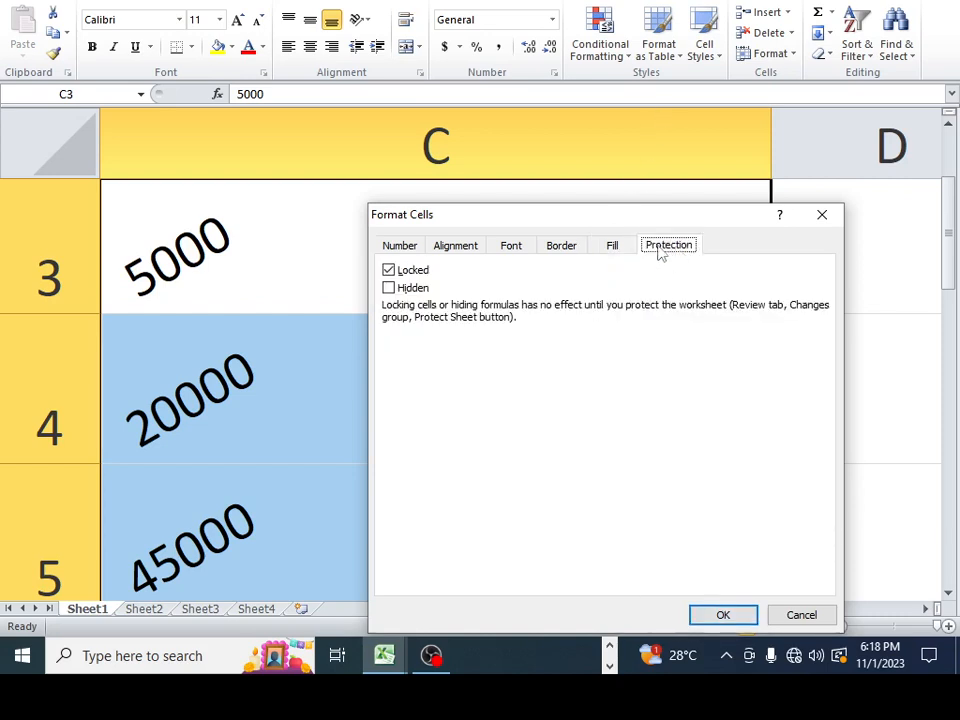
{"action": "left_click", "coordinate": [612, 246]}
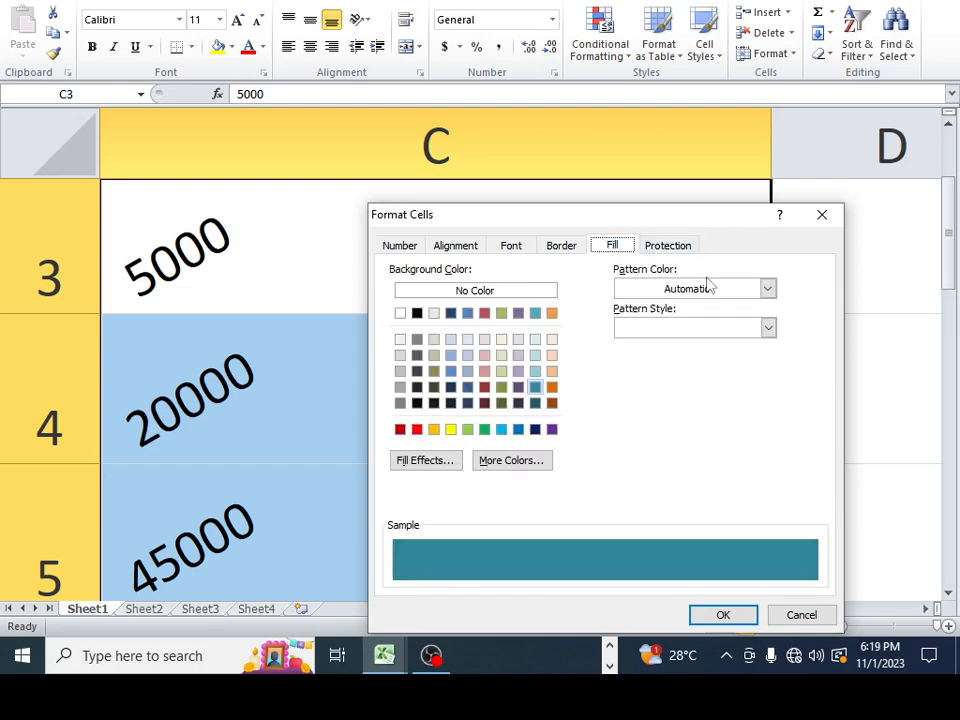
{"action": "left_click", "coordinate": [716, 291]}
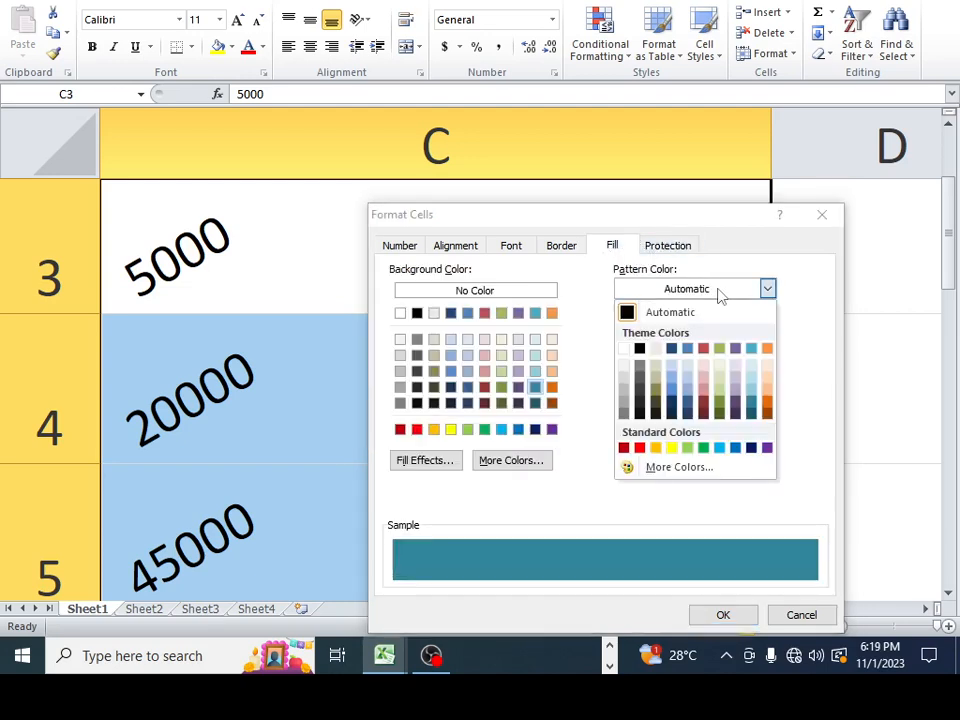
{"action": "left_click", "coordinate": [640, 448]}
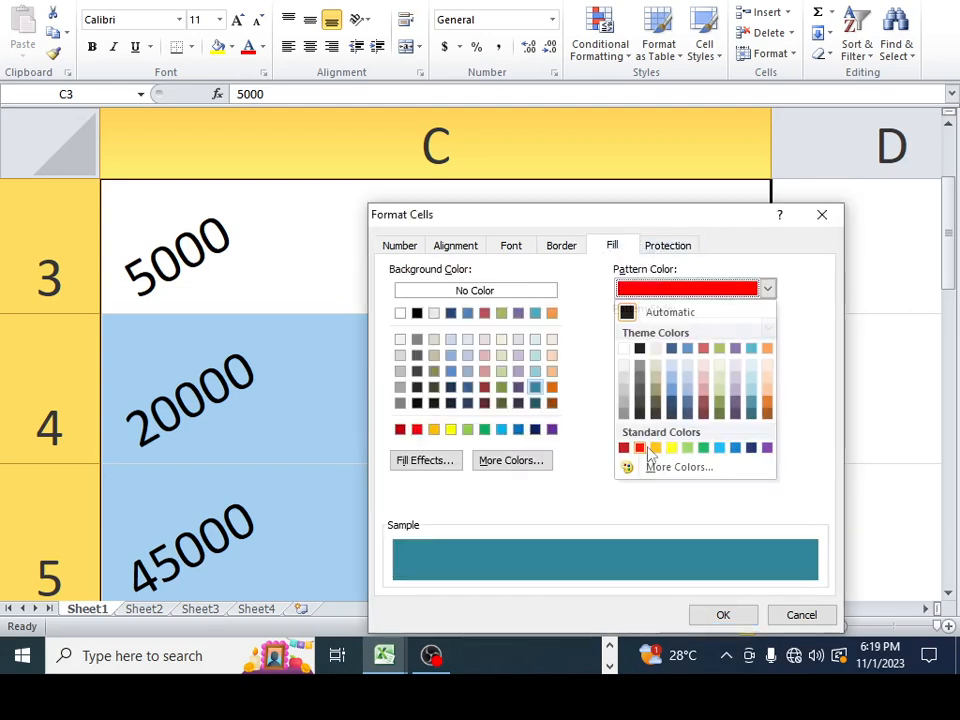
{"action": "left_click", "coordinate": [767, 290]}
{"action": "left_click", "coordinate": [688, 392]}
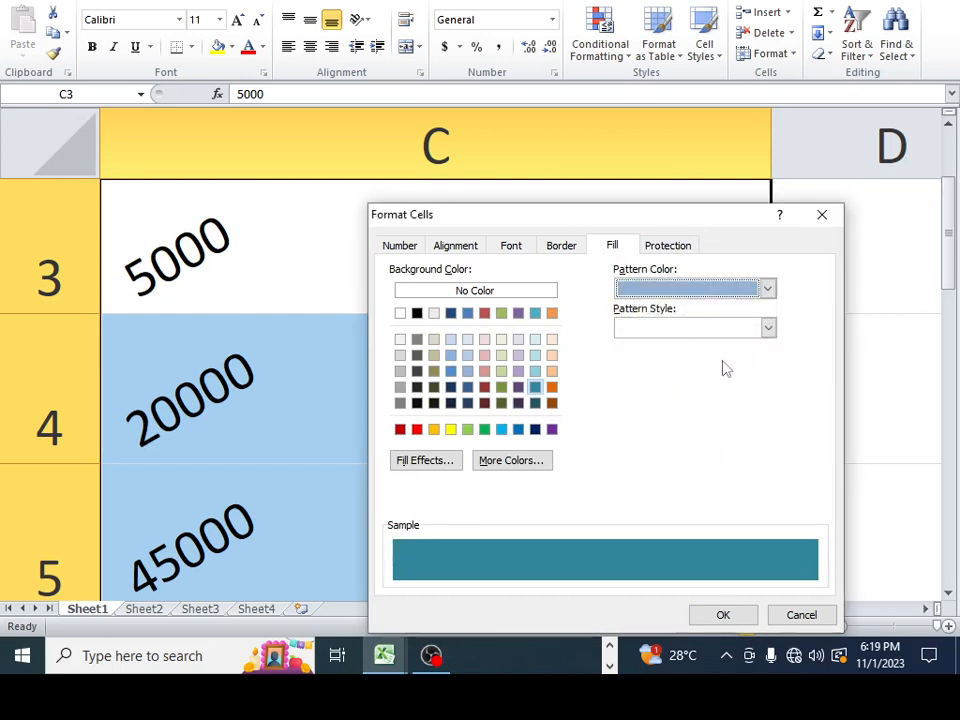
{"action": "left_click", "coordinate": [767, 289]}
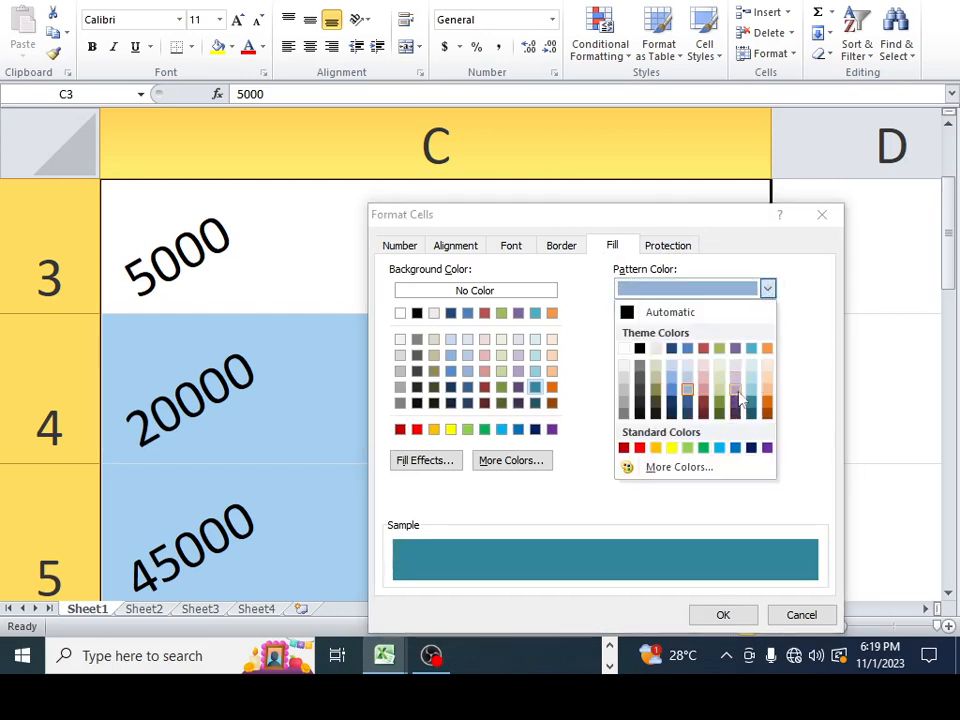
{"action": "left_click", "coordinate": [735, 388]}
Choose the reverse diagonal stripe pattern style for the fill of C3:C5 and apply the cell formatting.
{"action": "left_click", "coordinate": [768, 329]}
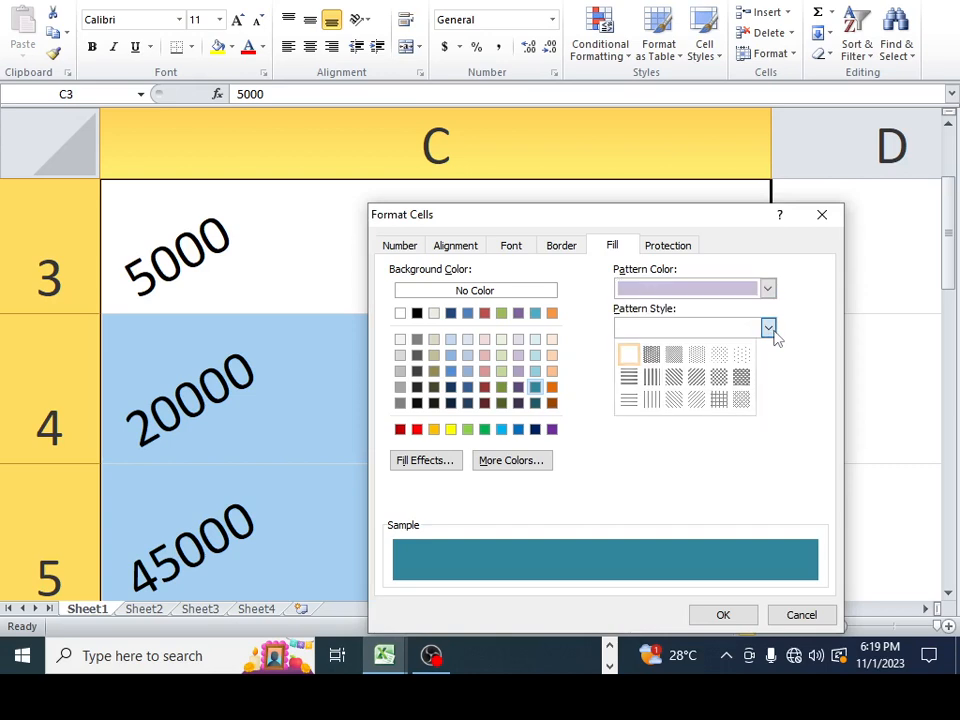
{"action": "left_click", "coordinate": [671, 376]}
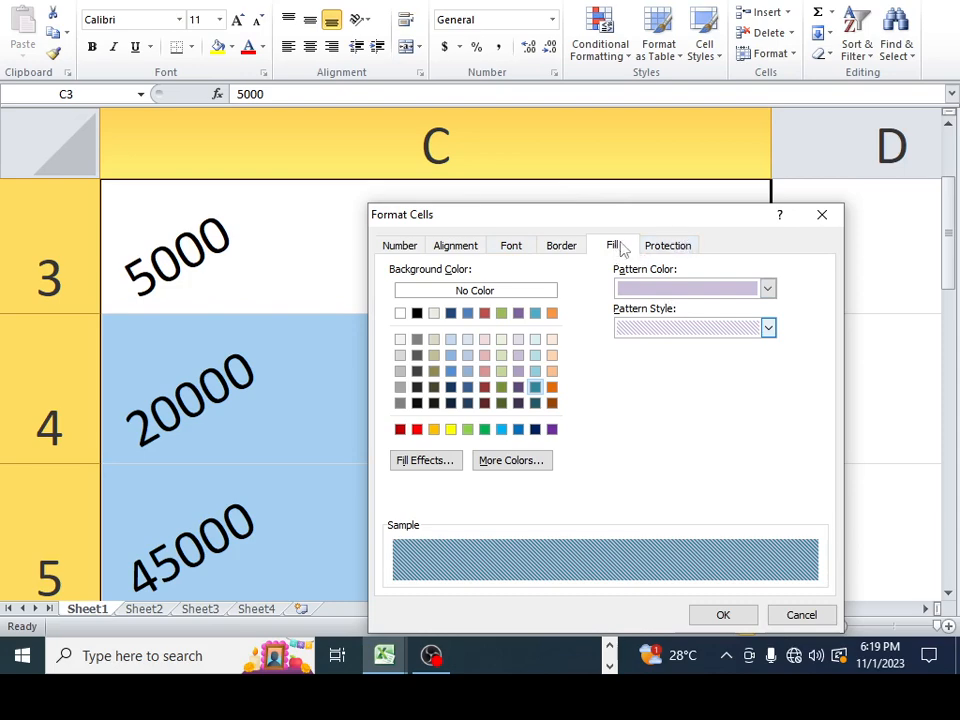
{"action": "left_click", "coordinate": [723, 615]}
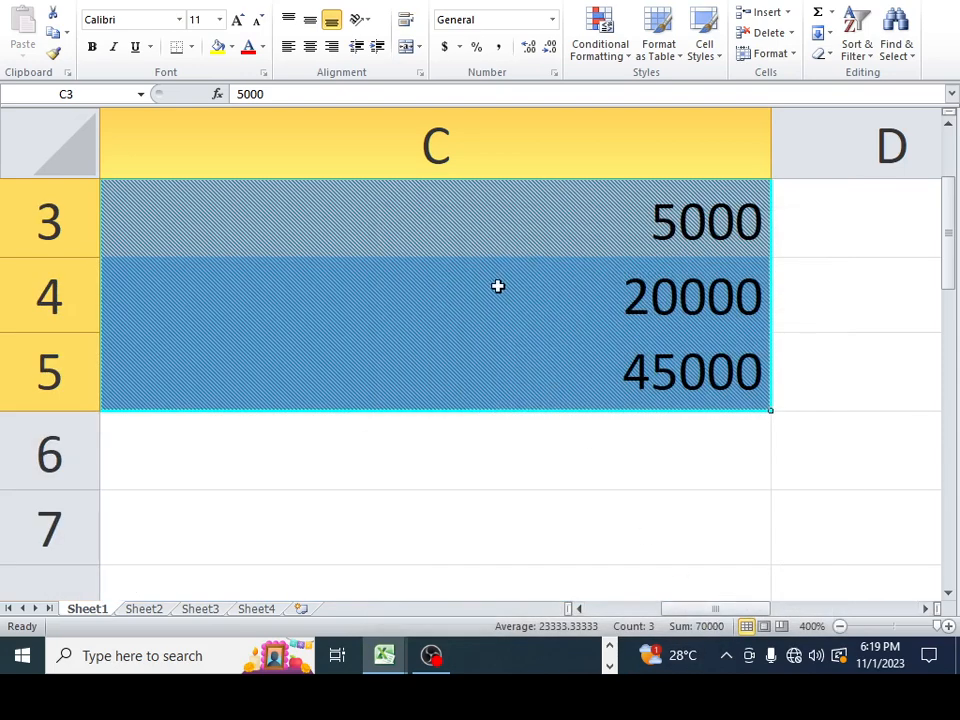
Examine the border and patterned fill on C3:C5 alongside the other cells of the salary column.
{"action": "scroll", "coordinate": [500, 288], "scroll_direction": "up", "scroll_amount": 1}
{"action": "scroll", "coordinate": [507, 292], "scroll_direction": "down", "scroll_amount": 2}
{"action": "scroll", "coordinate": [512, 292], "scroll_direction": "up", "scroll_amount": 1}
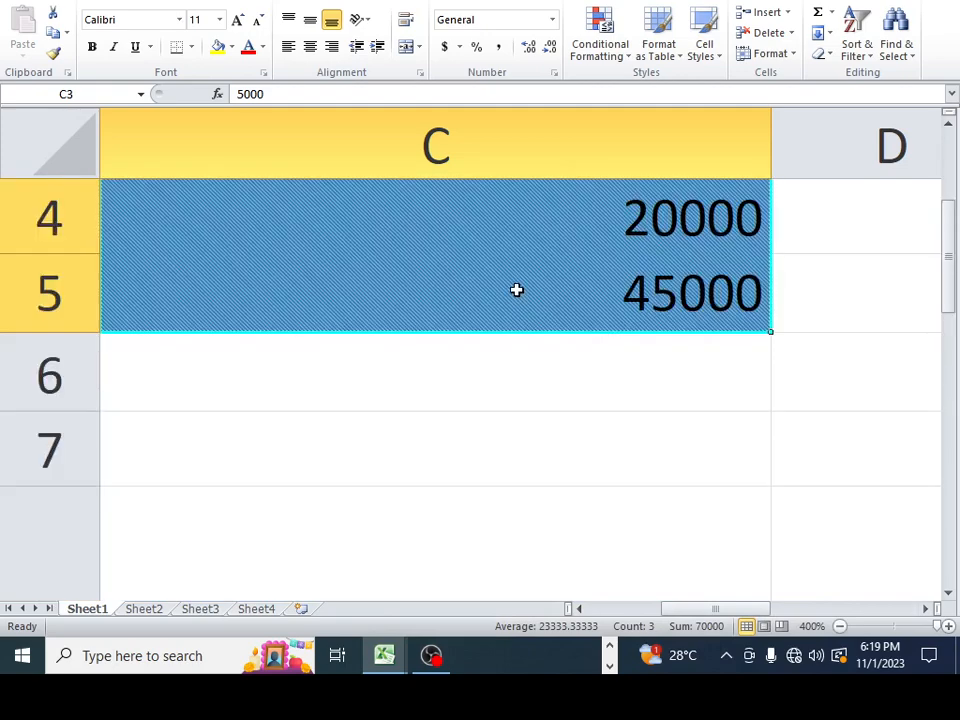
{"action": "left_click", "coordinate": [949, 122]}
{"action": "left_click", "coordinate": [949, 122]}
{"action": "left_click", "coordinate": [949, 122]}
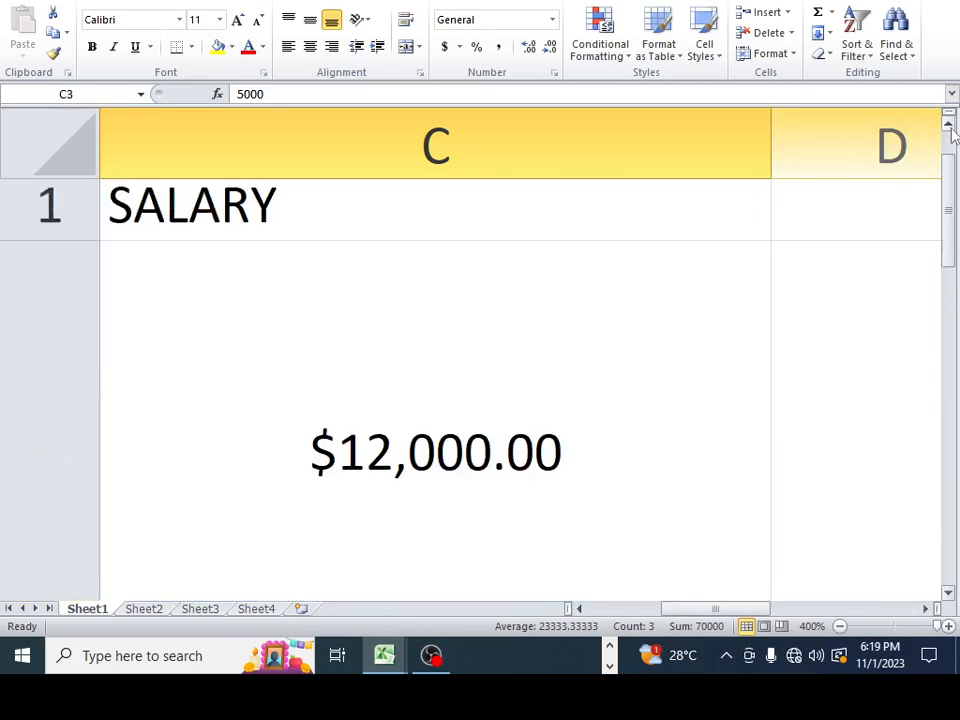
{"action": "scroll", "coordinate": [709, 279], "scroll_direction": "down", "scroll_amount": 2}
{"action": "scroll", "coordinate": [707, 281], "scroll_direction": "up", "scroll_amount": 1}
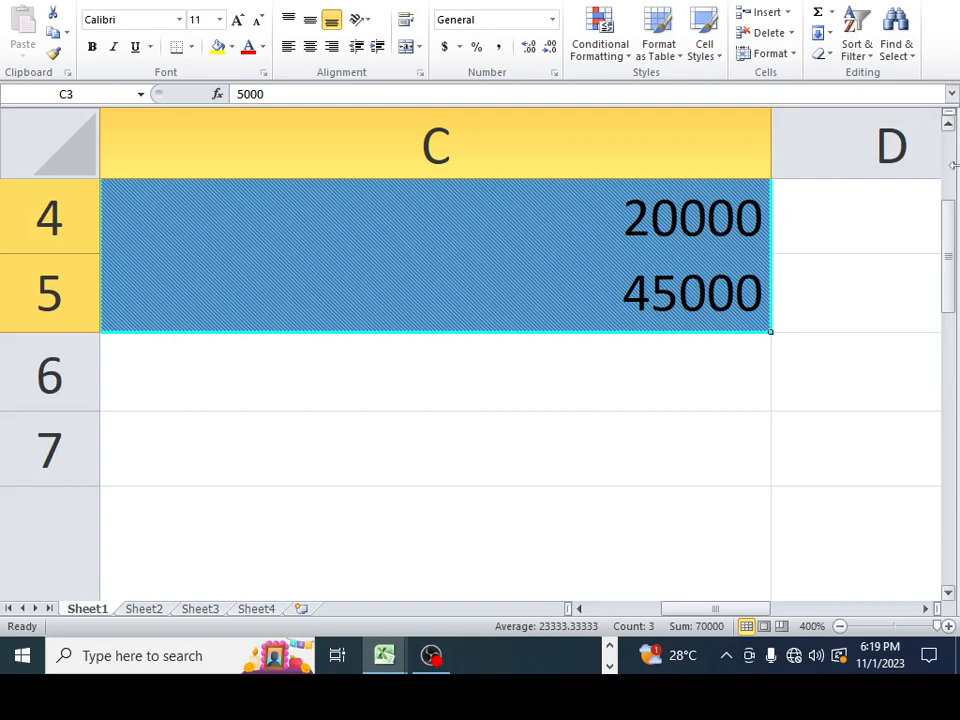
{"action": "left_click", "coordinate": [949, 123]}
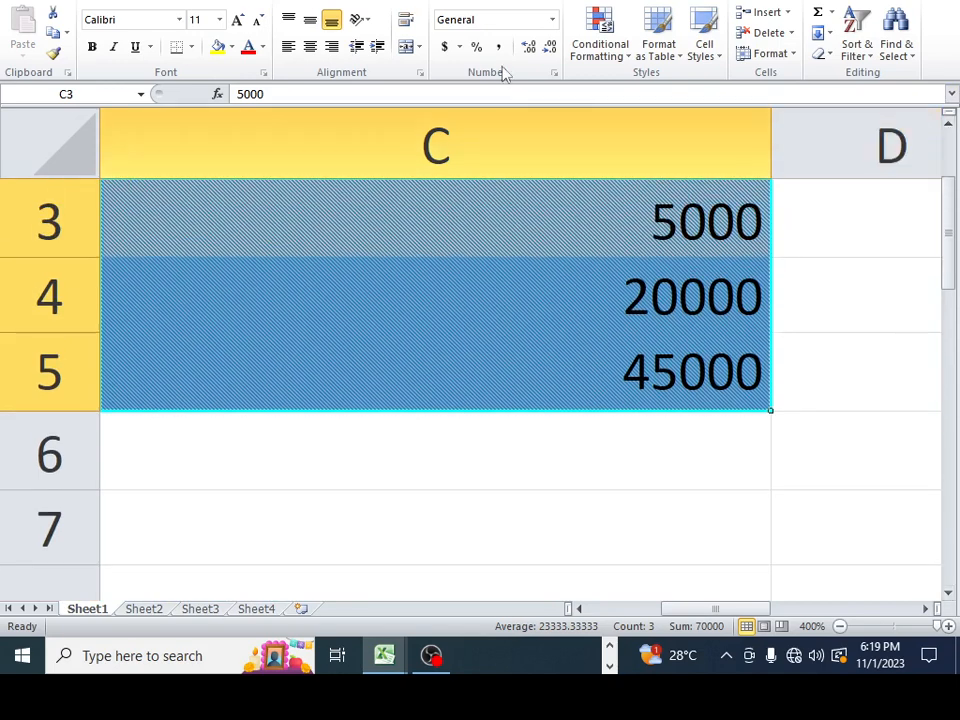
Reopen the cell formatting for C3:C5 and review the number, alignment, font, border, fill and protection options without changing them.
{"action": "left_click", "coordinate": [554, 74]}
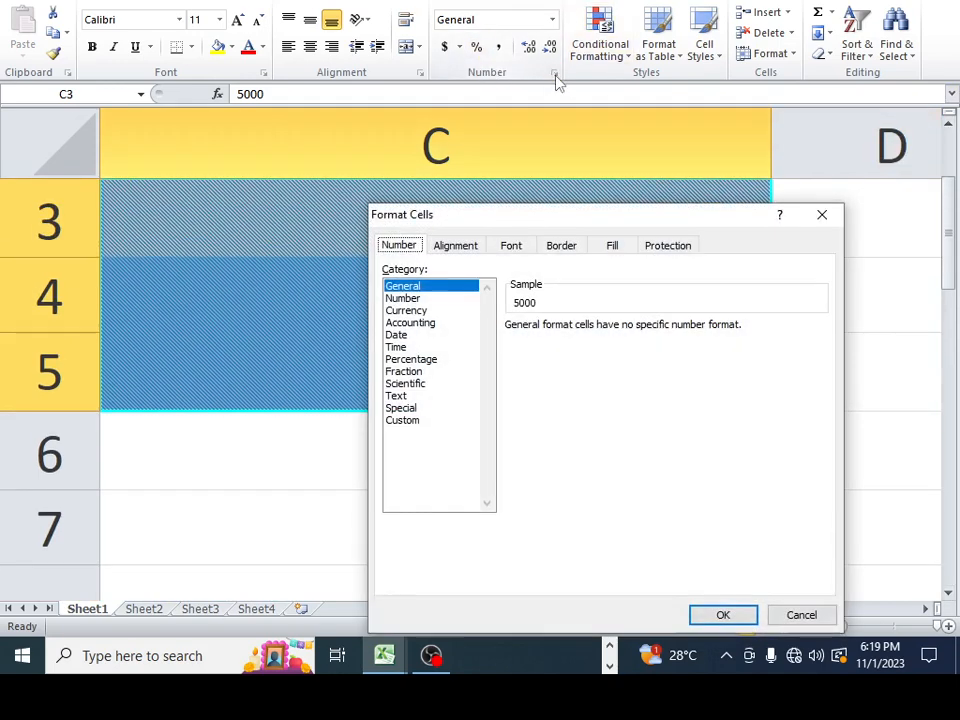
{"action": "left_click", "coordinate": [466, 252]}
{"action": "left_click", "coordinate": [515, 251]}
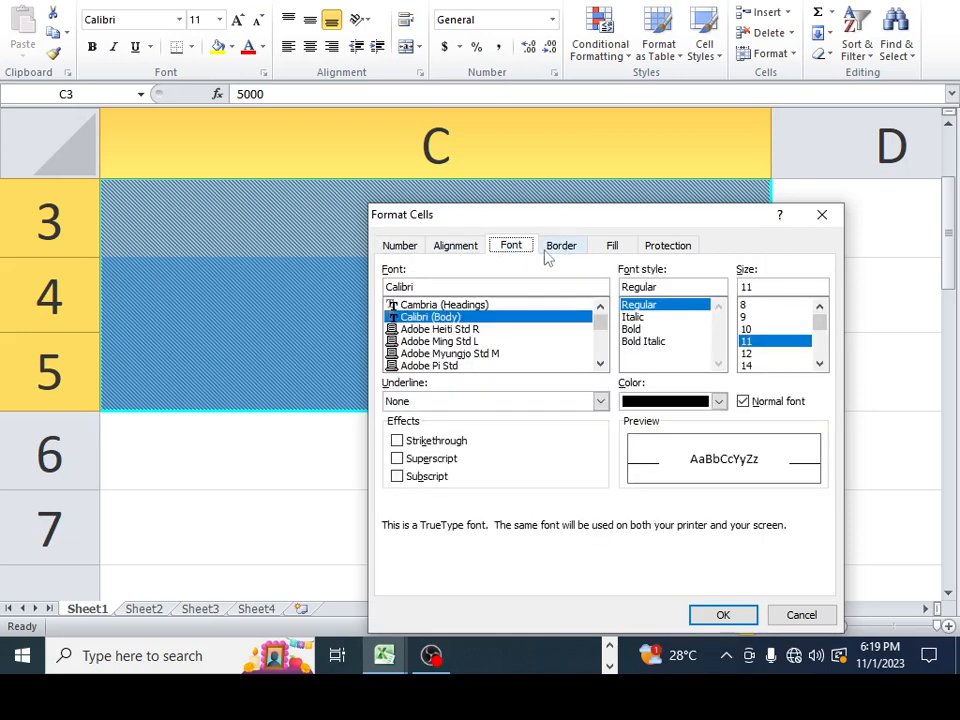
{"action": "left_click", "coordinate": [562, 250]}
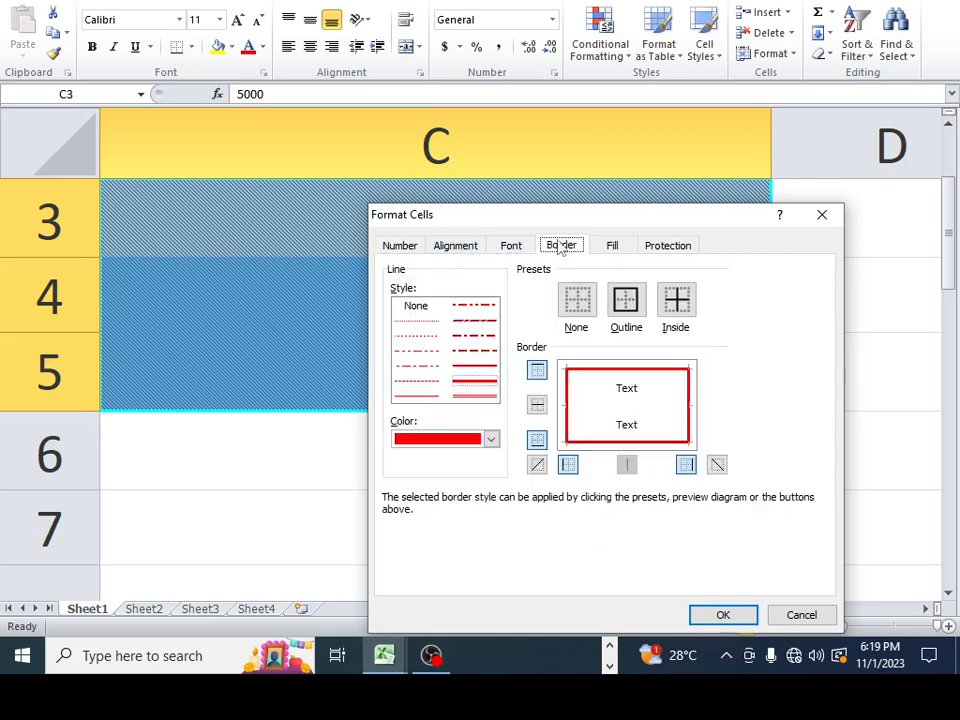
{"action": "left_click", "coordinate": [616, 247]}
{"action": "left_click", "coordinate": [672, 252]}
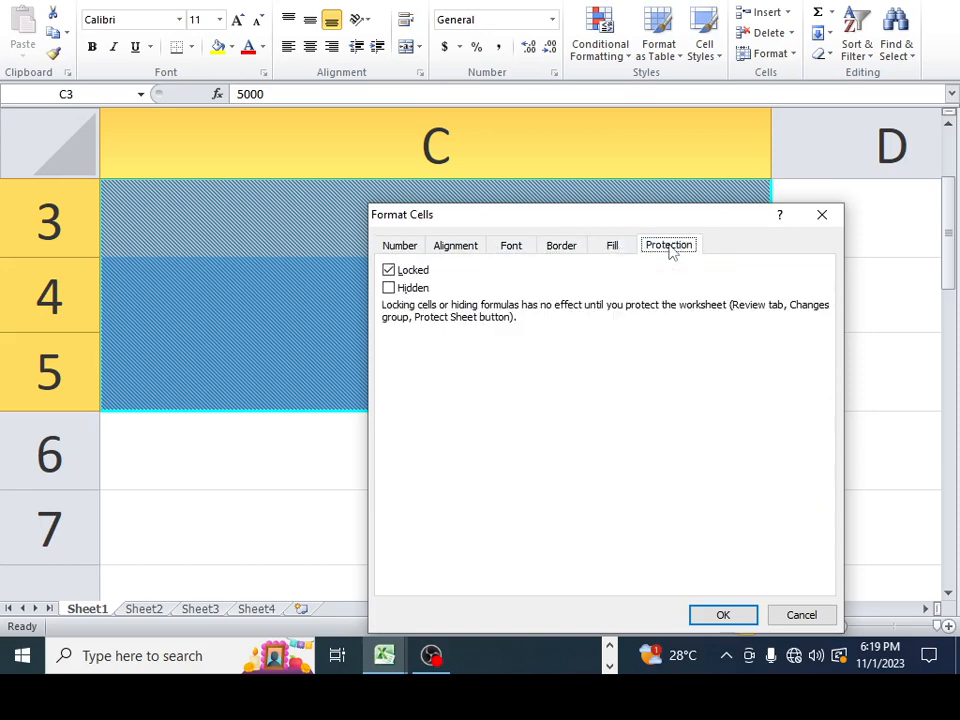
{"action": "left_click", "coordinate": [612, 248]}
{"action": "left_click", "coordinate": [561, 246]}
{"action": "left_click", "coordinate": [511, 248]}
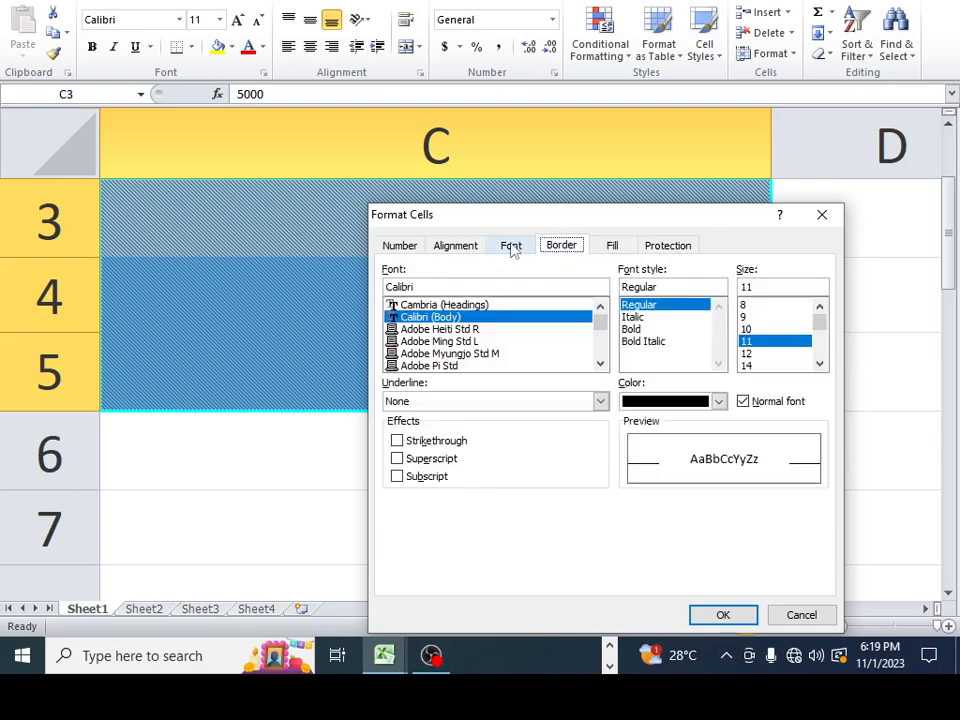
{"action": "left_click", "coordinate": [442, 248]}
{"action": "left_click", "coordinate": [399, 246]}
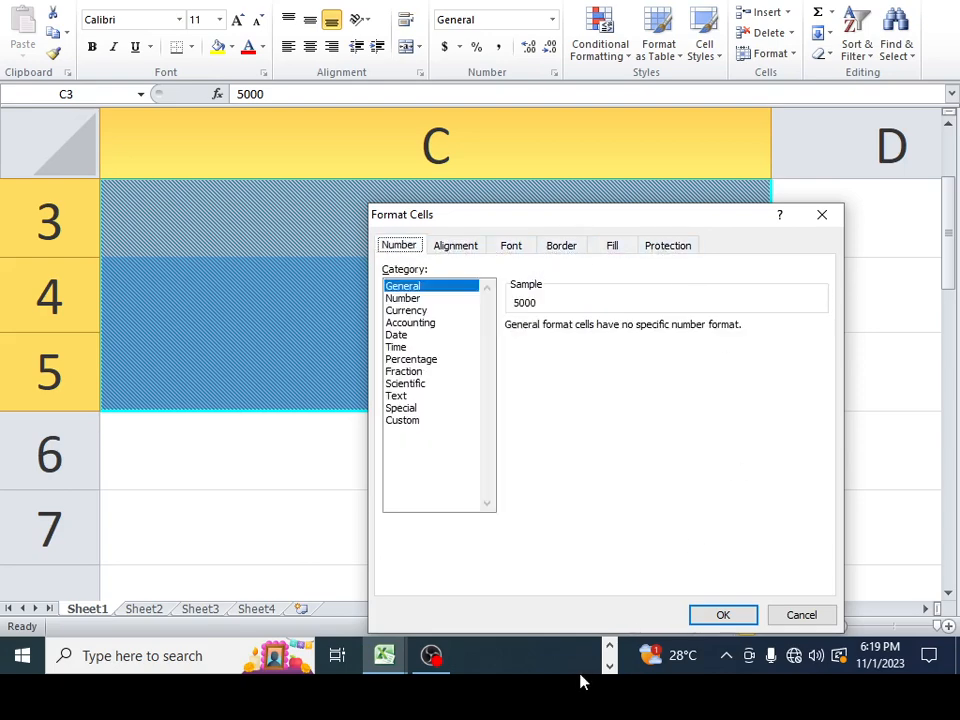
{"action": "left_click", "coordinate": [723, 615]}
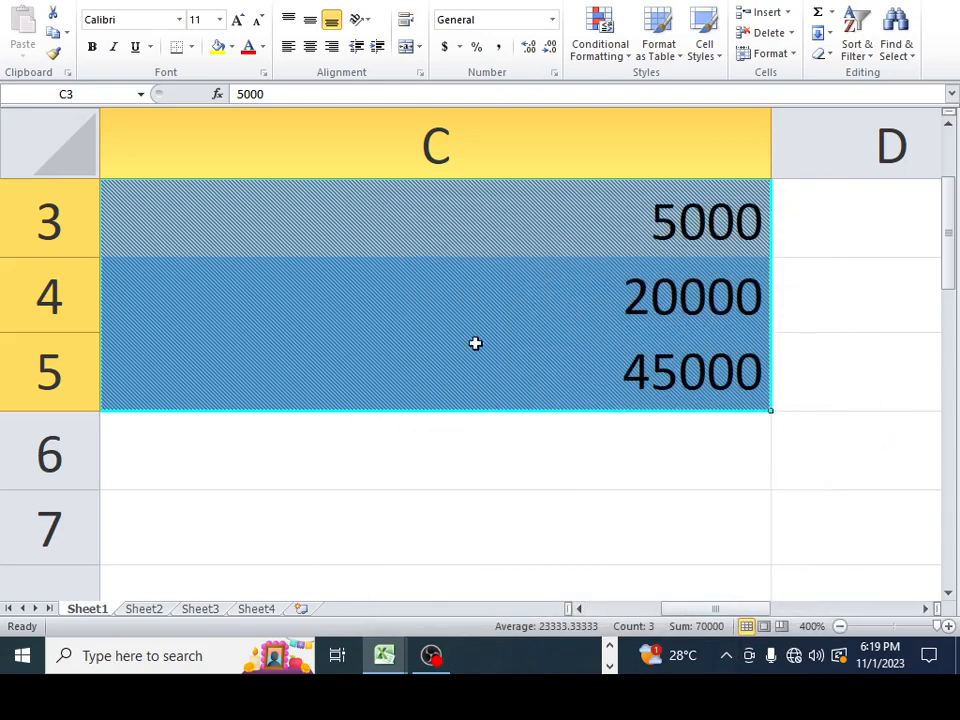